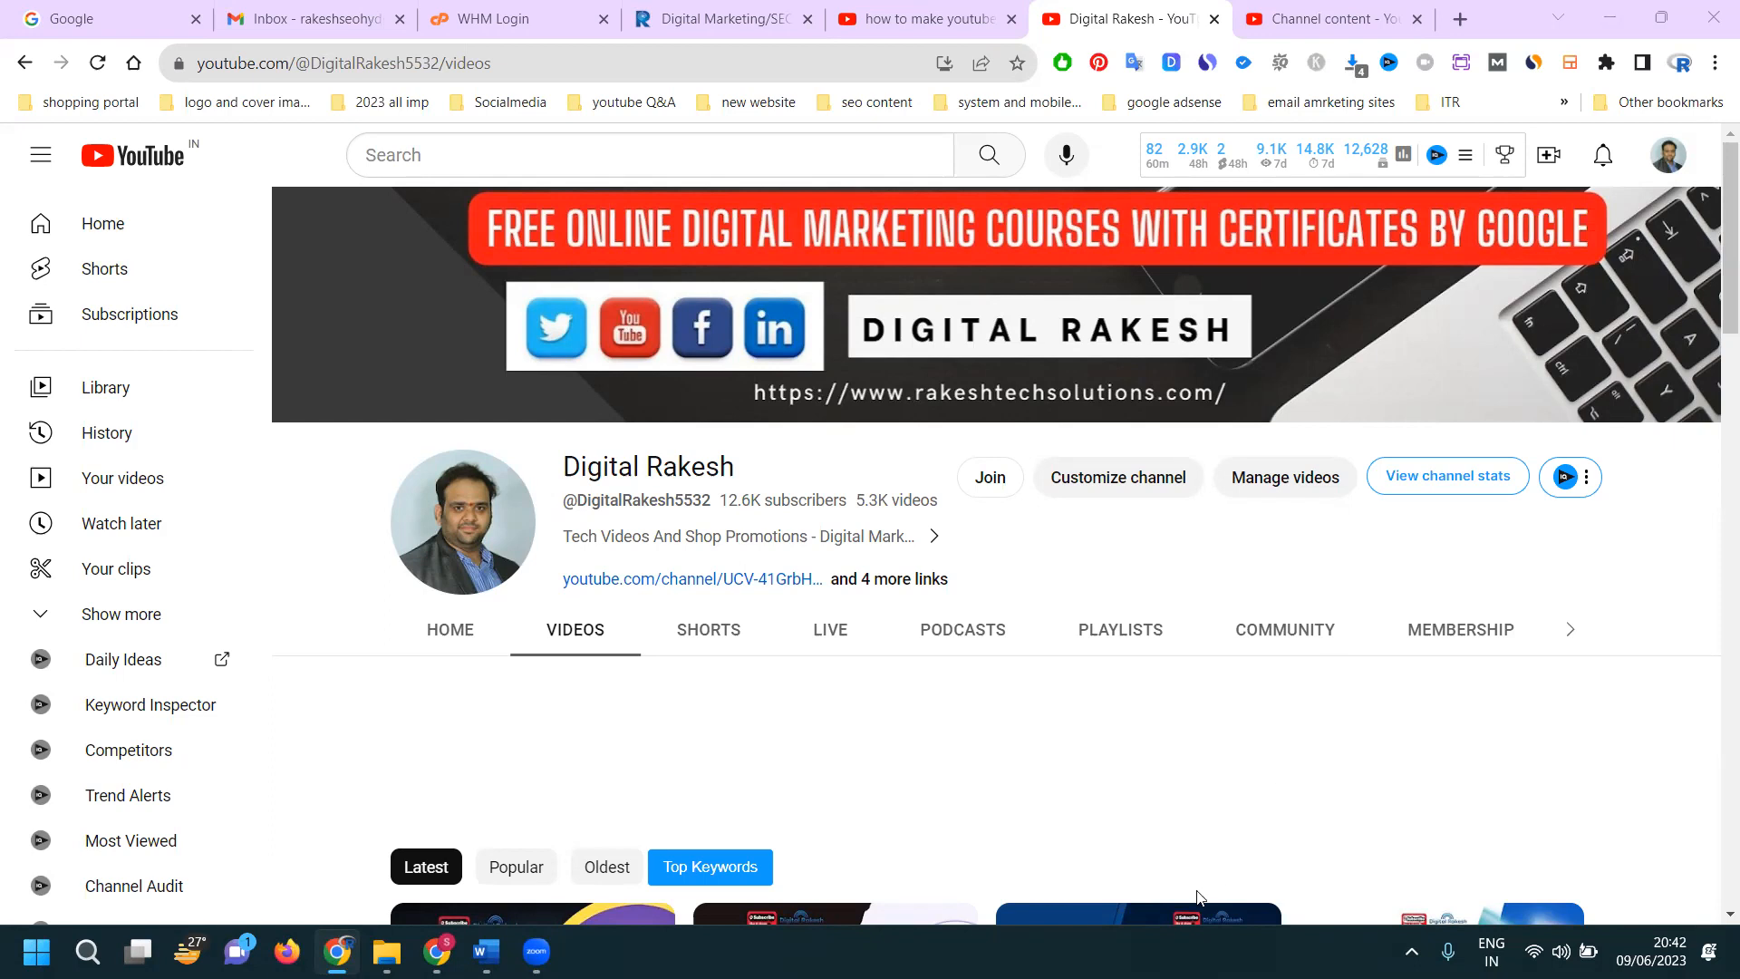
Switch to the Sri Laptop World browser window and open the Meta Business Suite tab
left_click(436, 951)
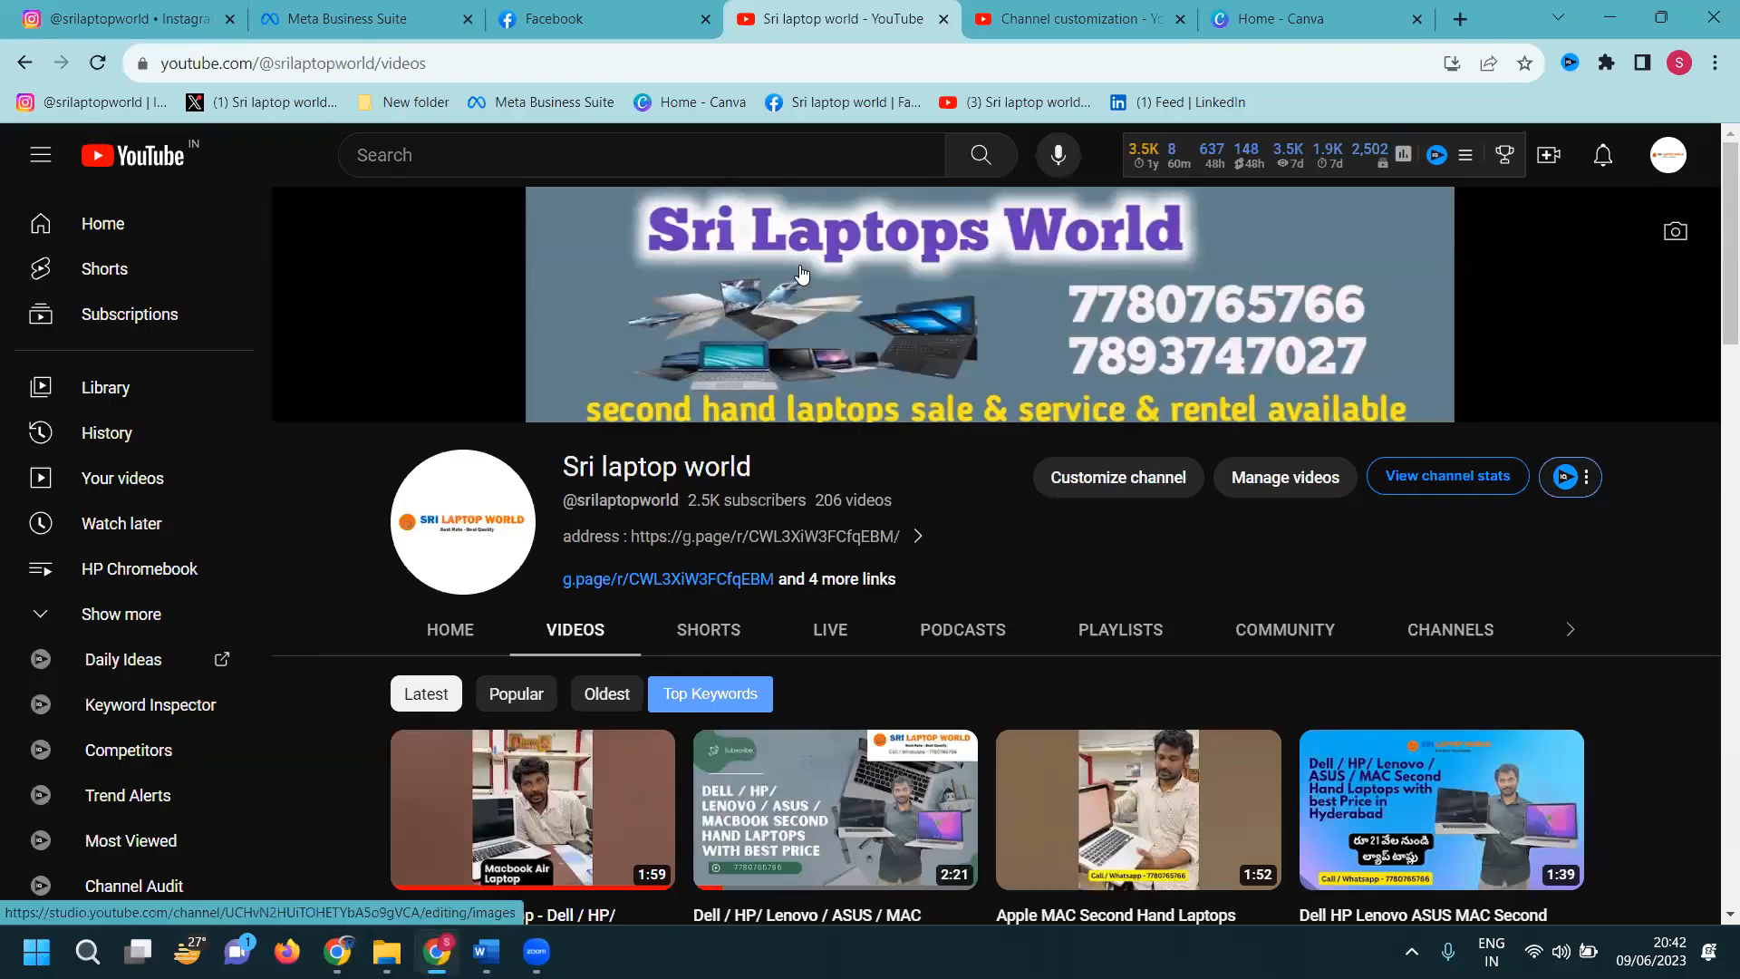
left_click(399, 9)
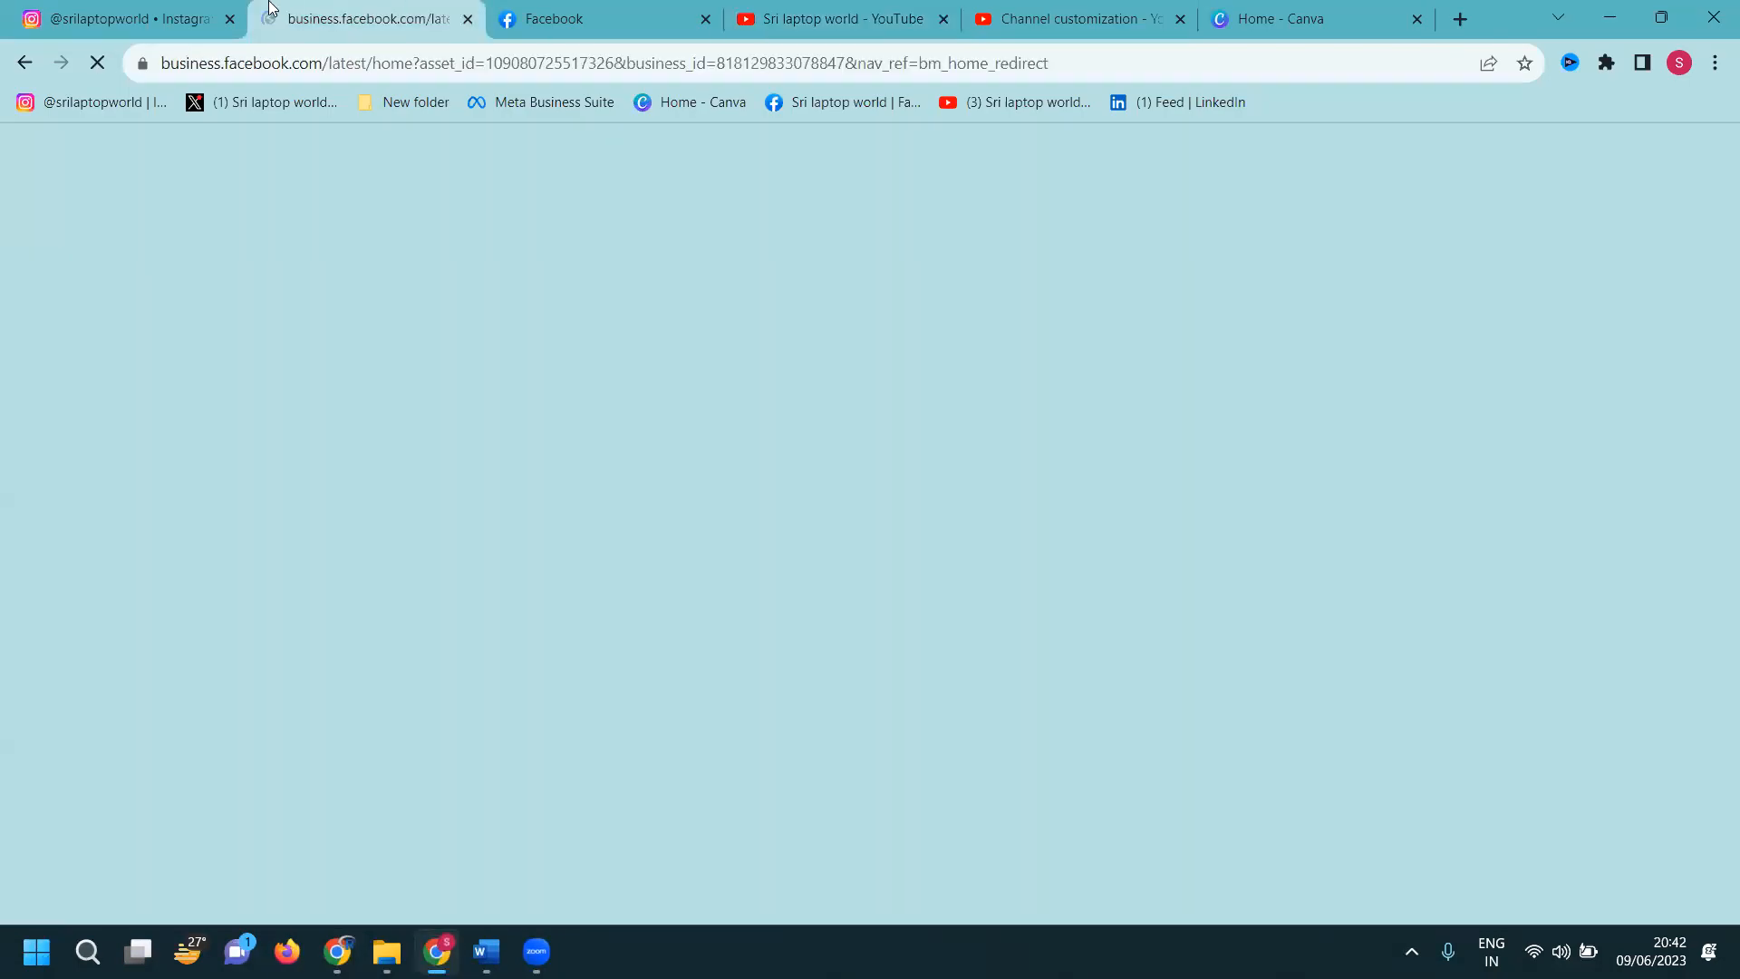
Review the shop's Instagram profile post grid, then go to the Canva home page
left_click(178, 9)
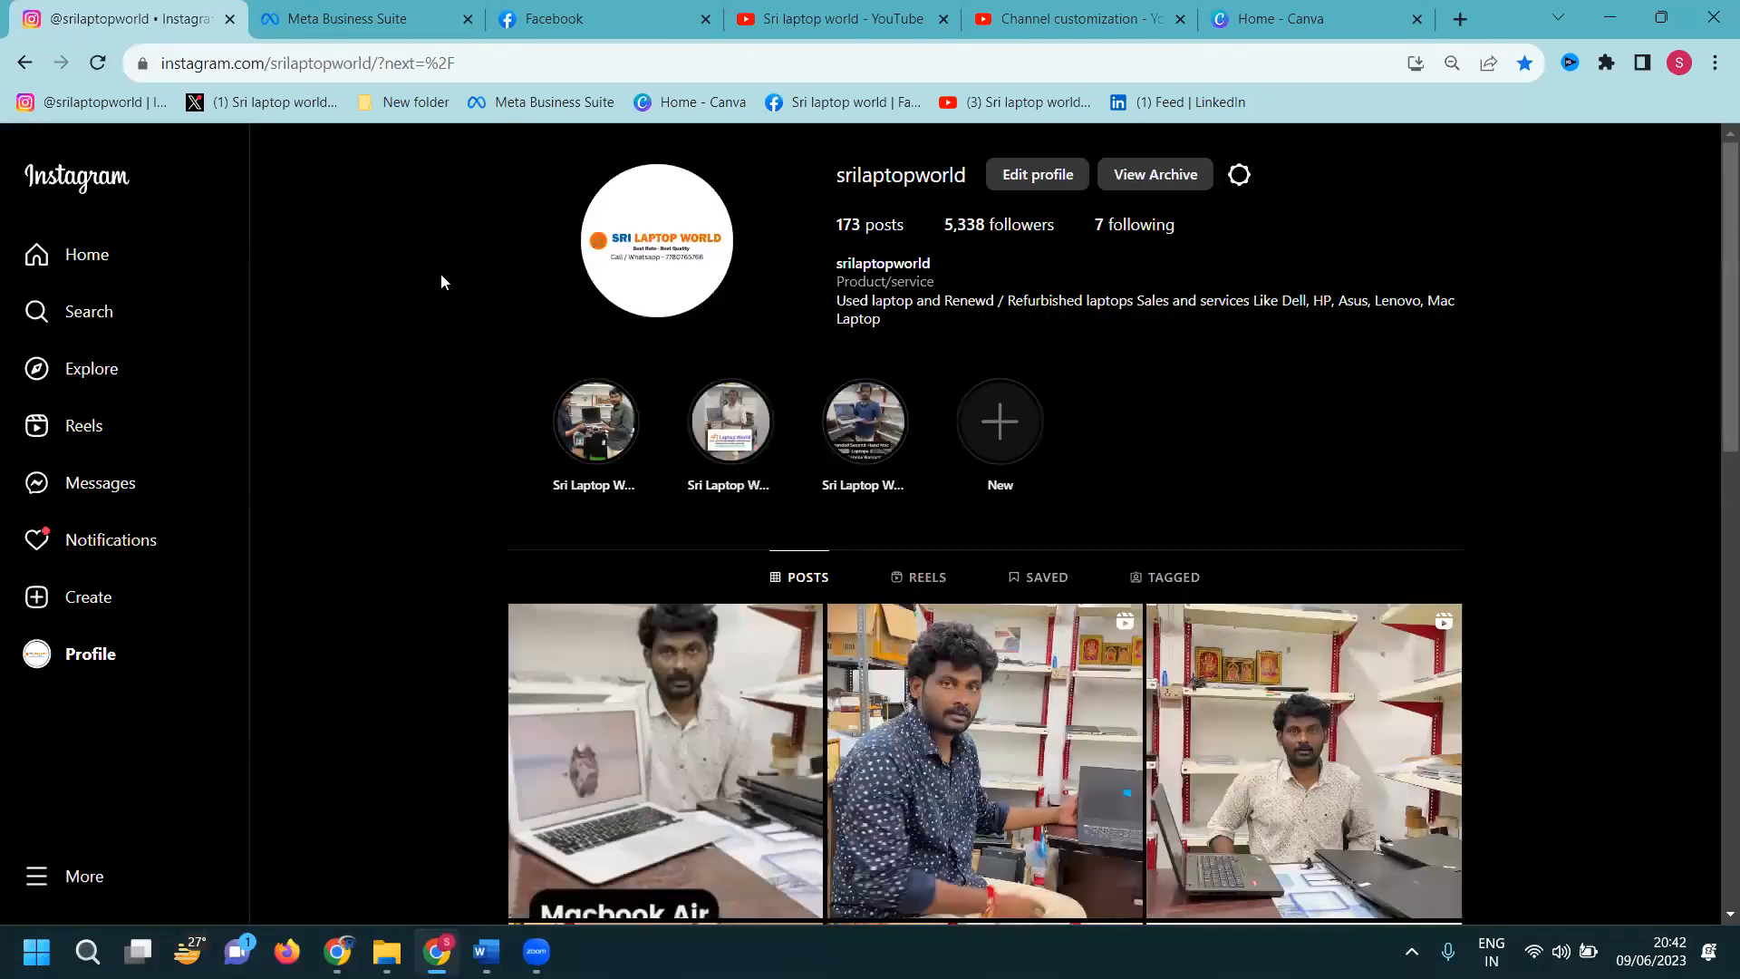
scroll(428, 300, "down", 3)
scroll(426, 299, "down", 1)
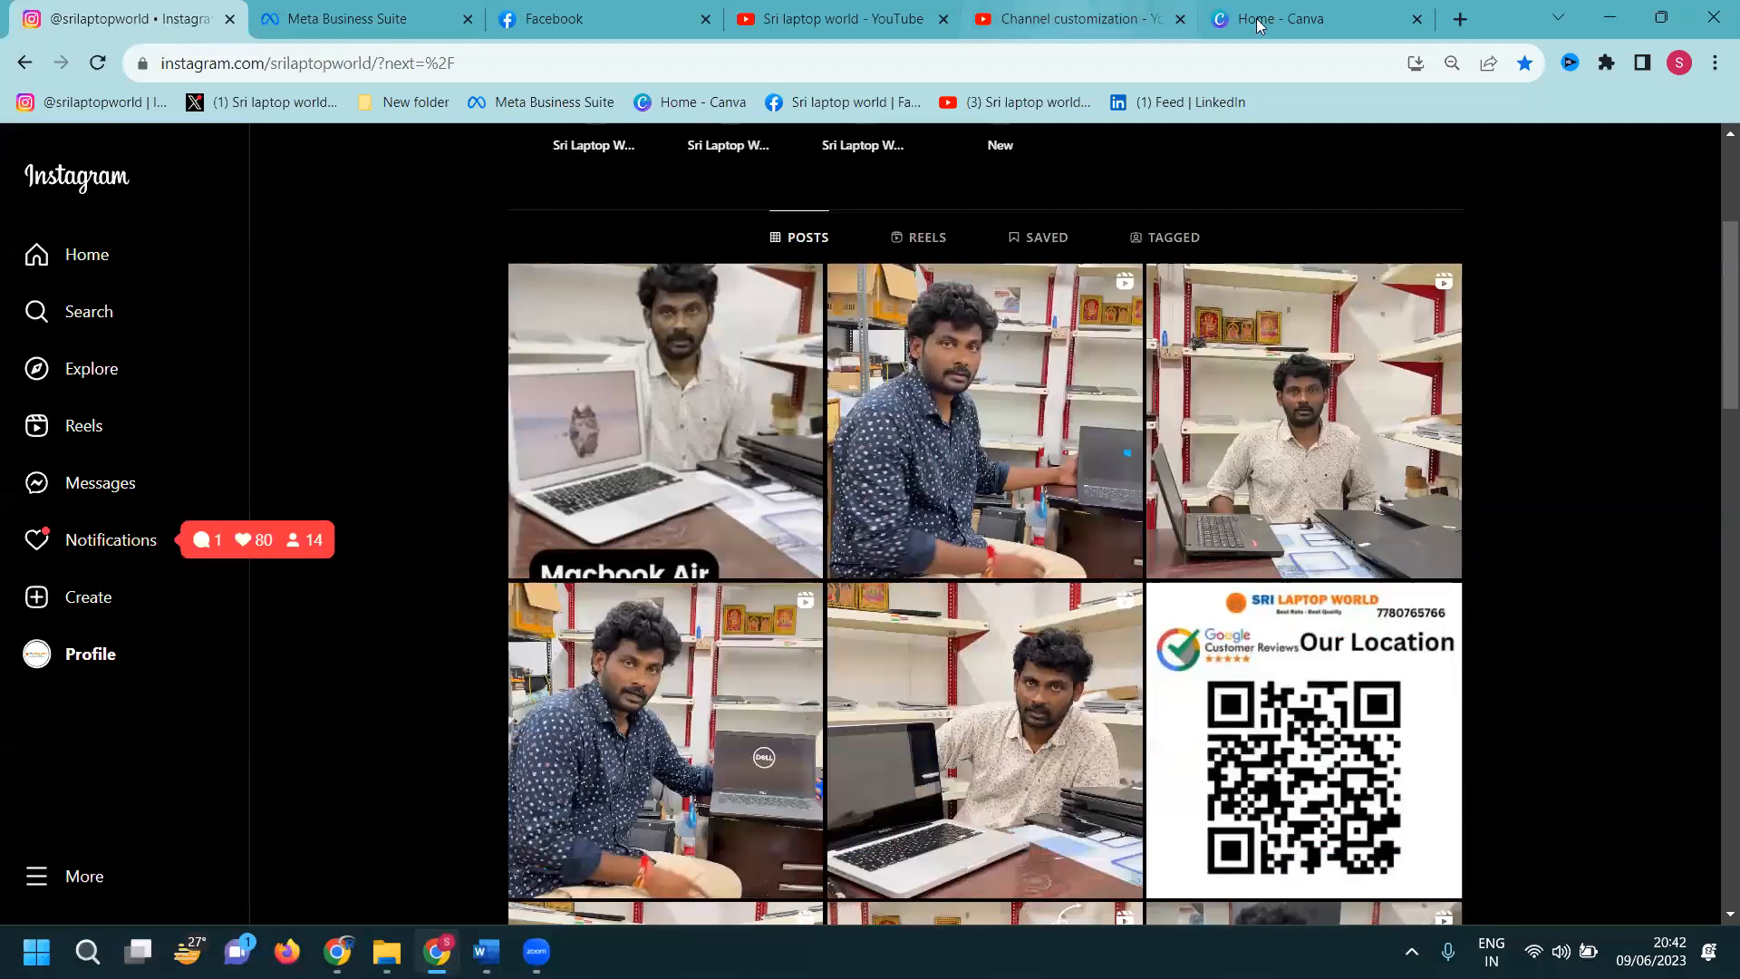
left_click(1287, 18)
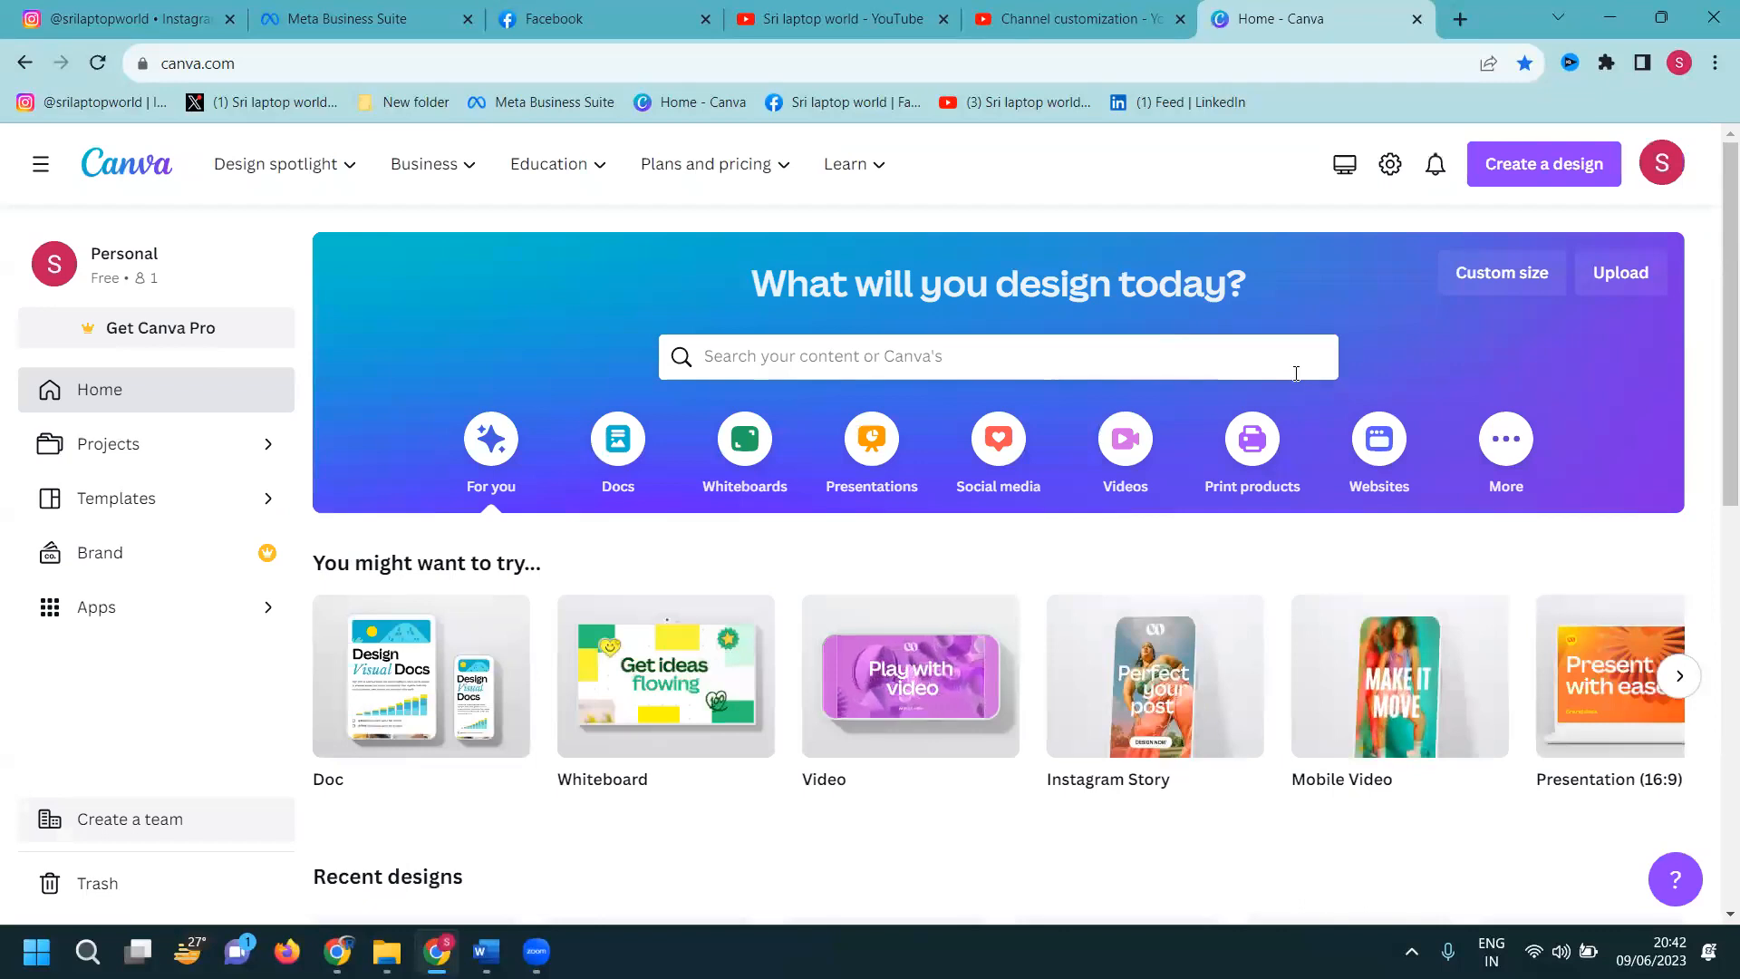
Create a blank 1080 × 1920 px Mobile Video design from the Videos category
left_click(1111, 446)
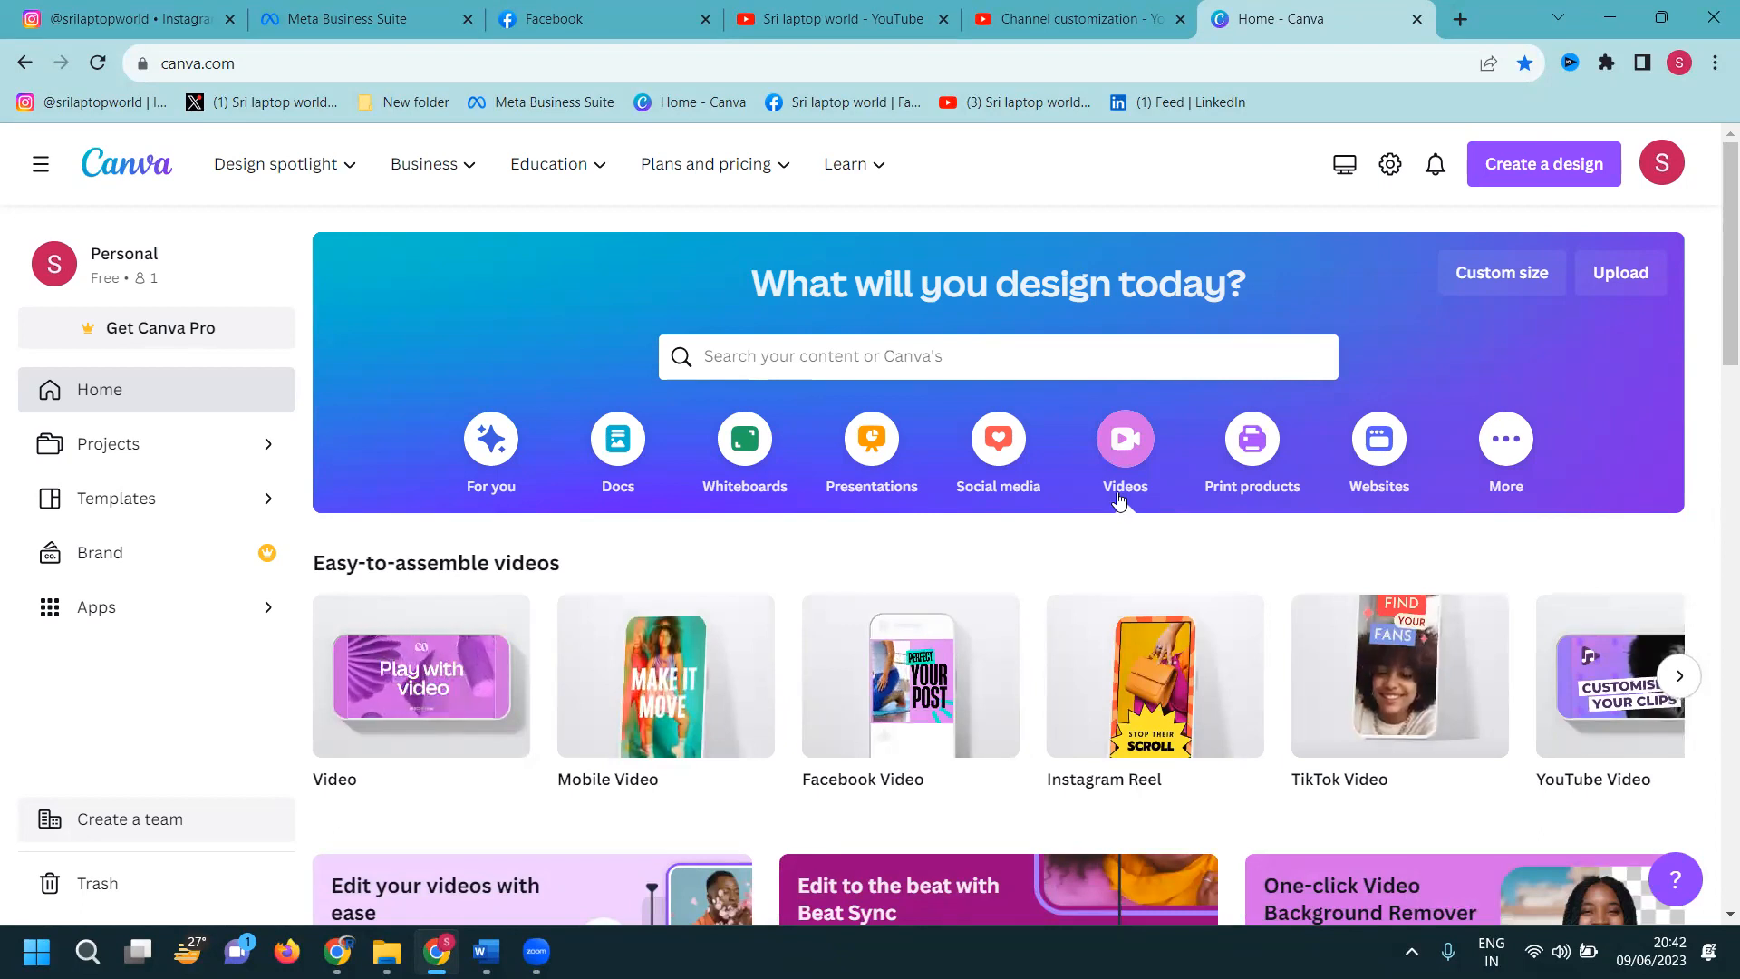
mouse_move(712, 748)
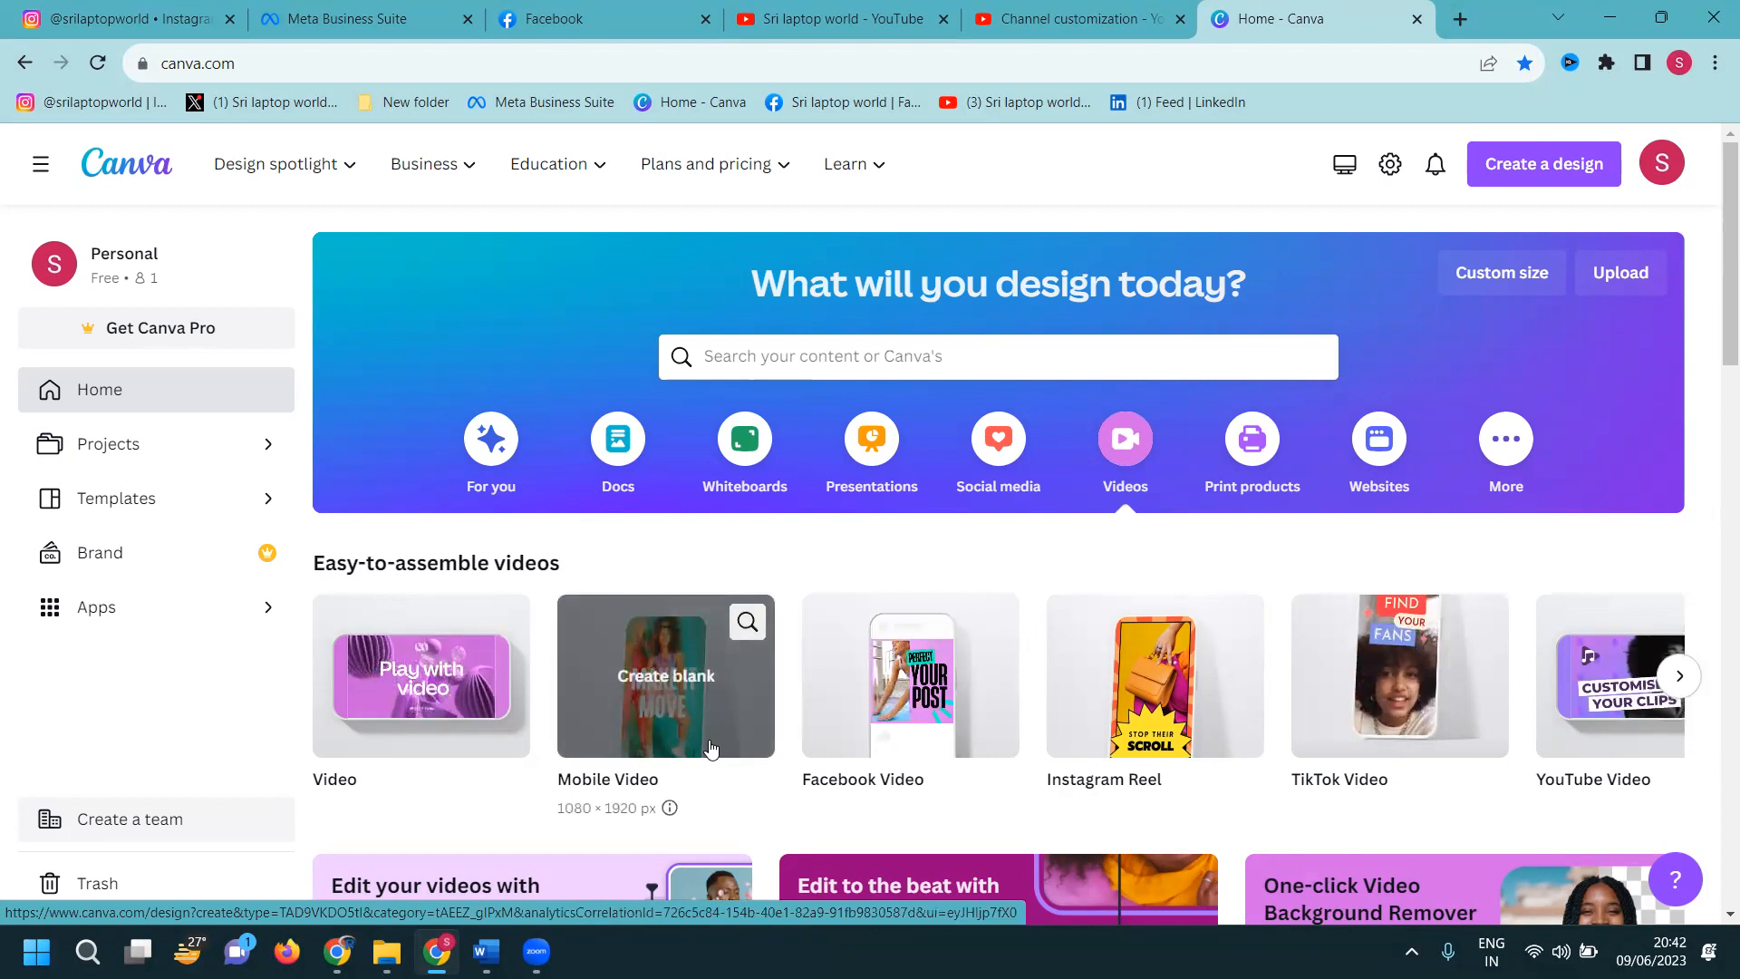
left_click(712, 749)
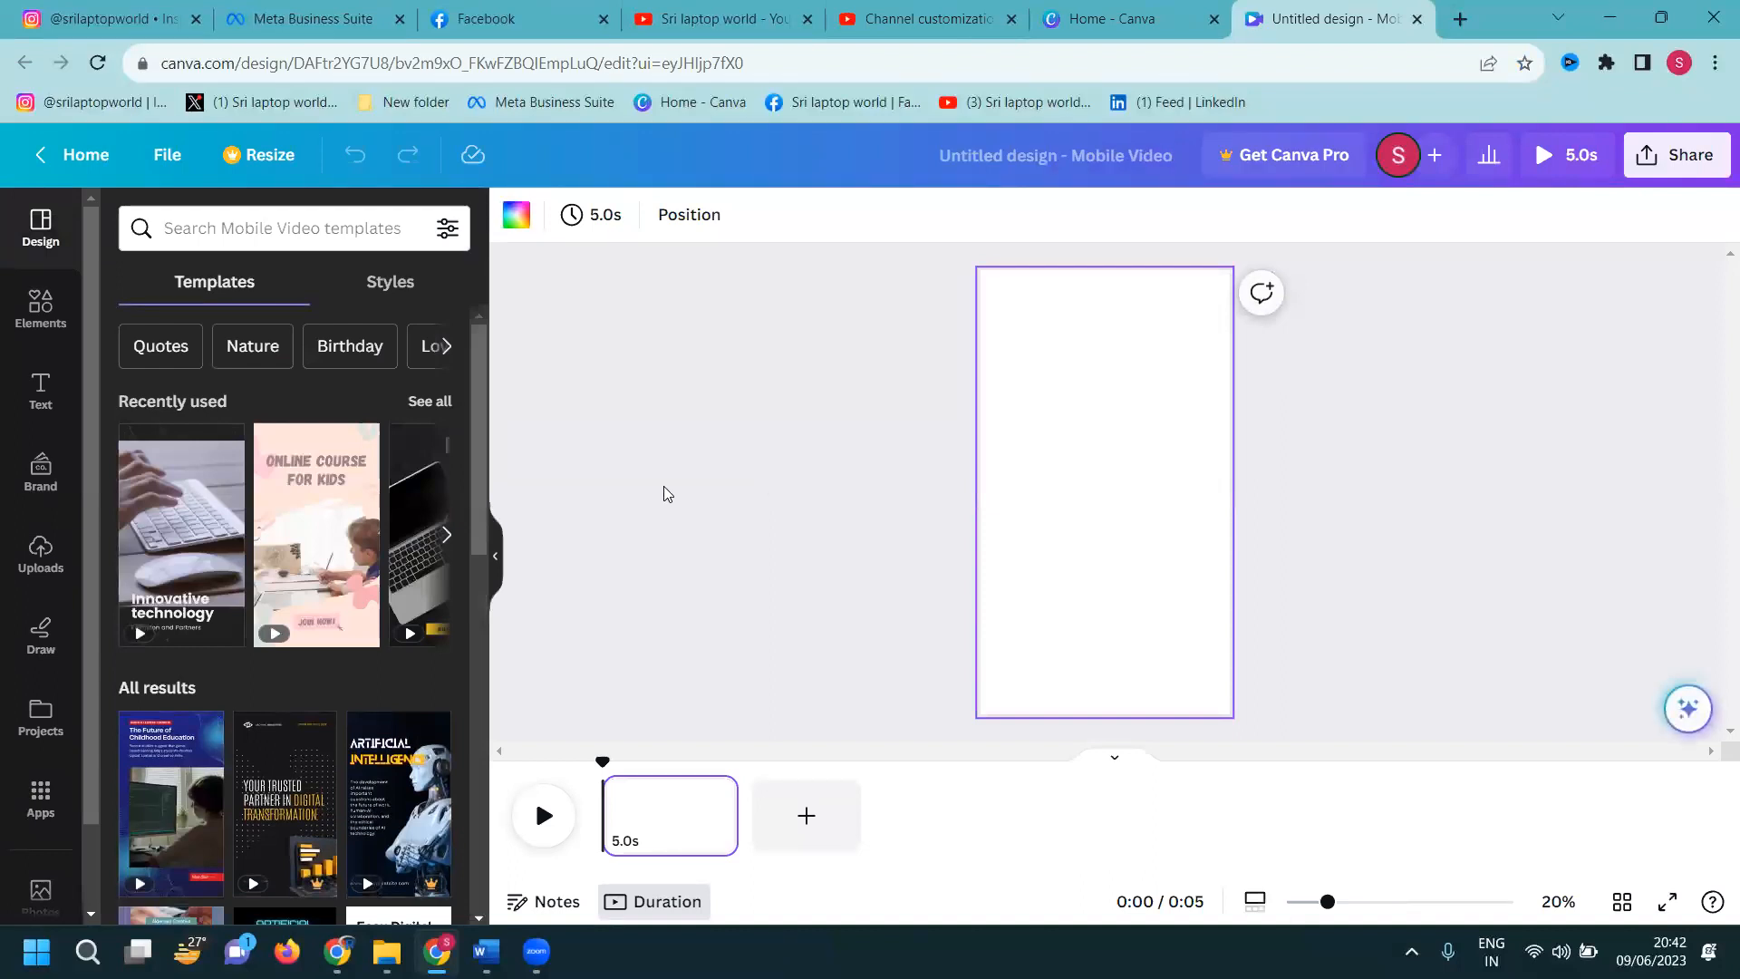
Set the uploaded 51.8s shop video as the page's full background
left_click(38, 553)
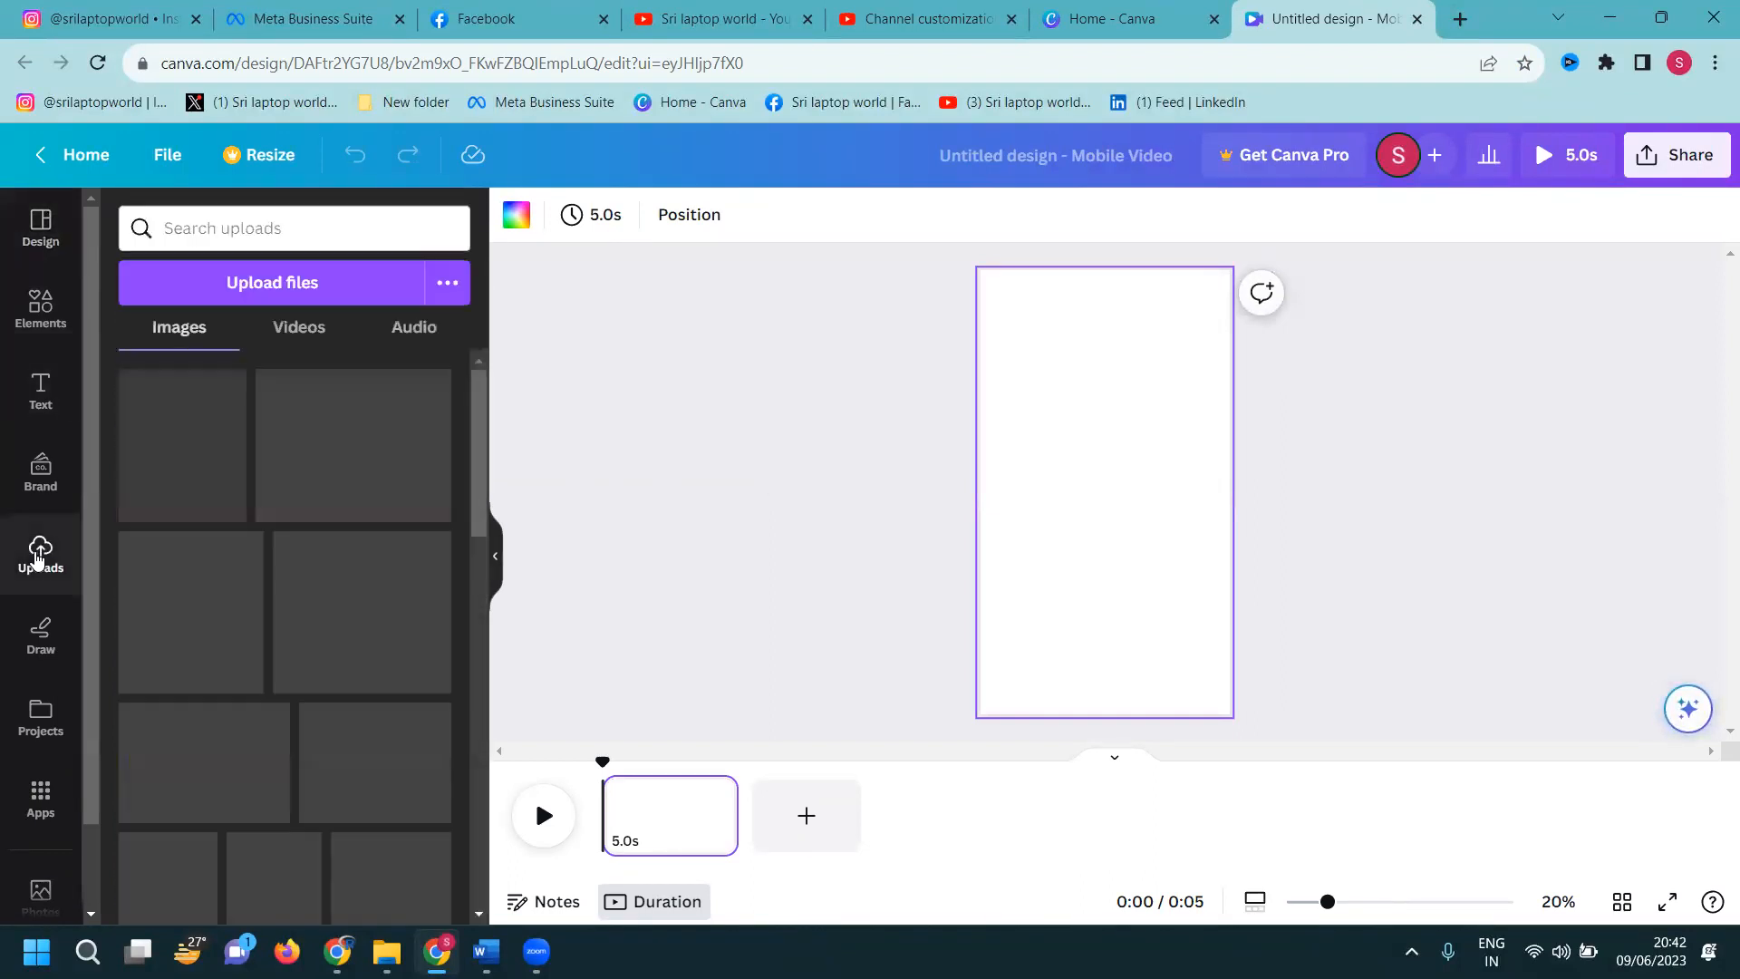
left_click(277, 334)
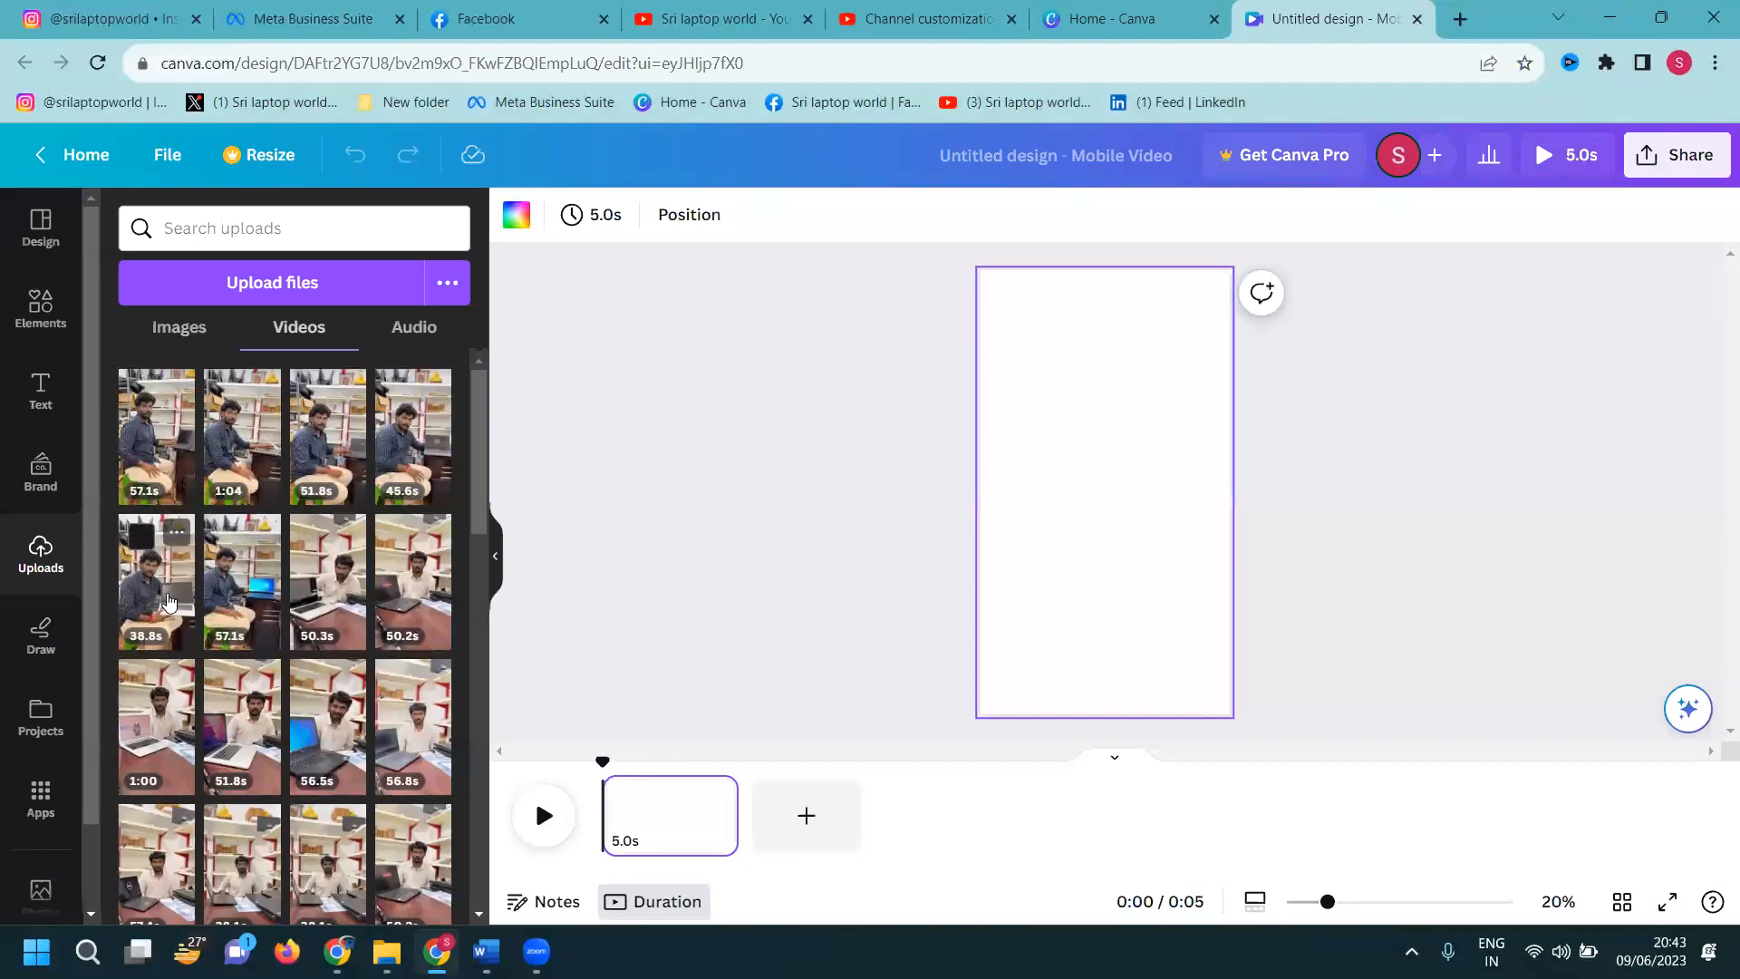
left_click(302, 448)
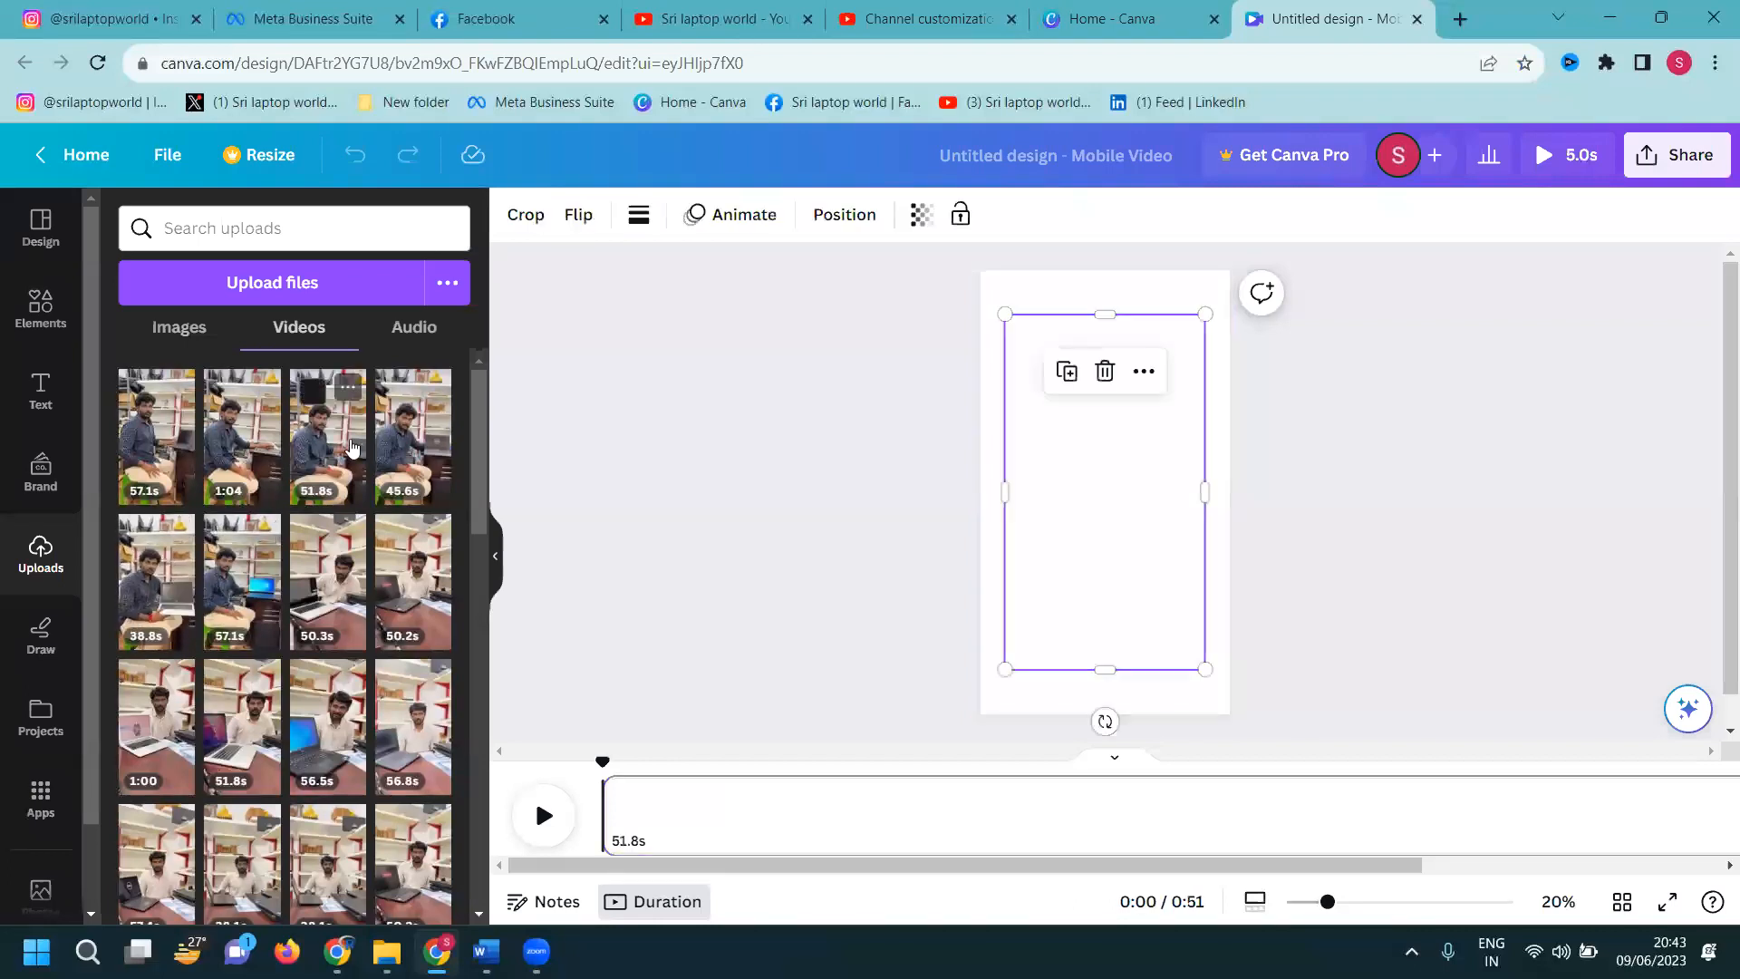
right_click(1099, 354)
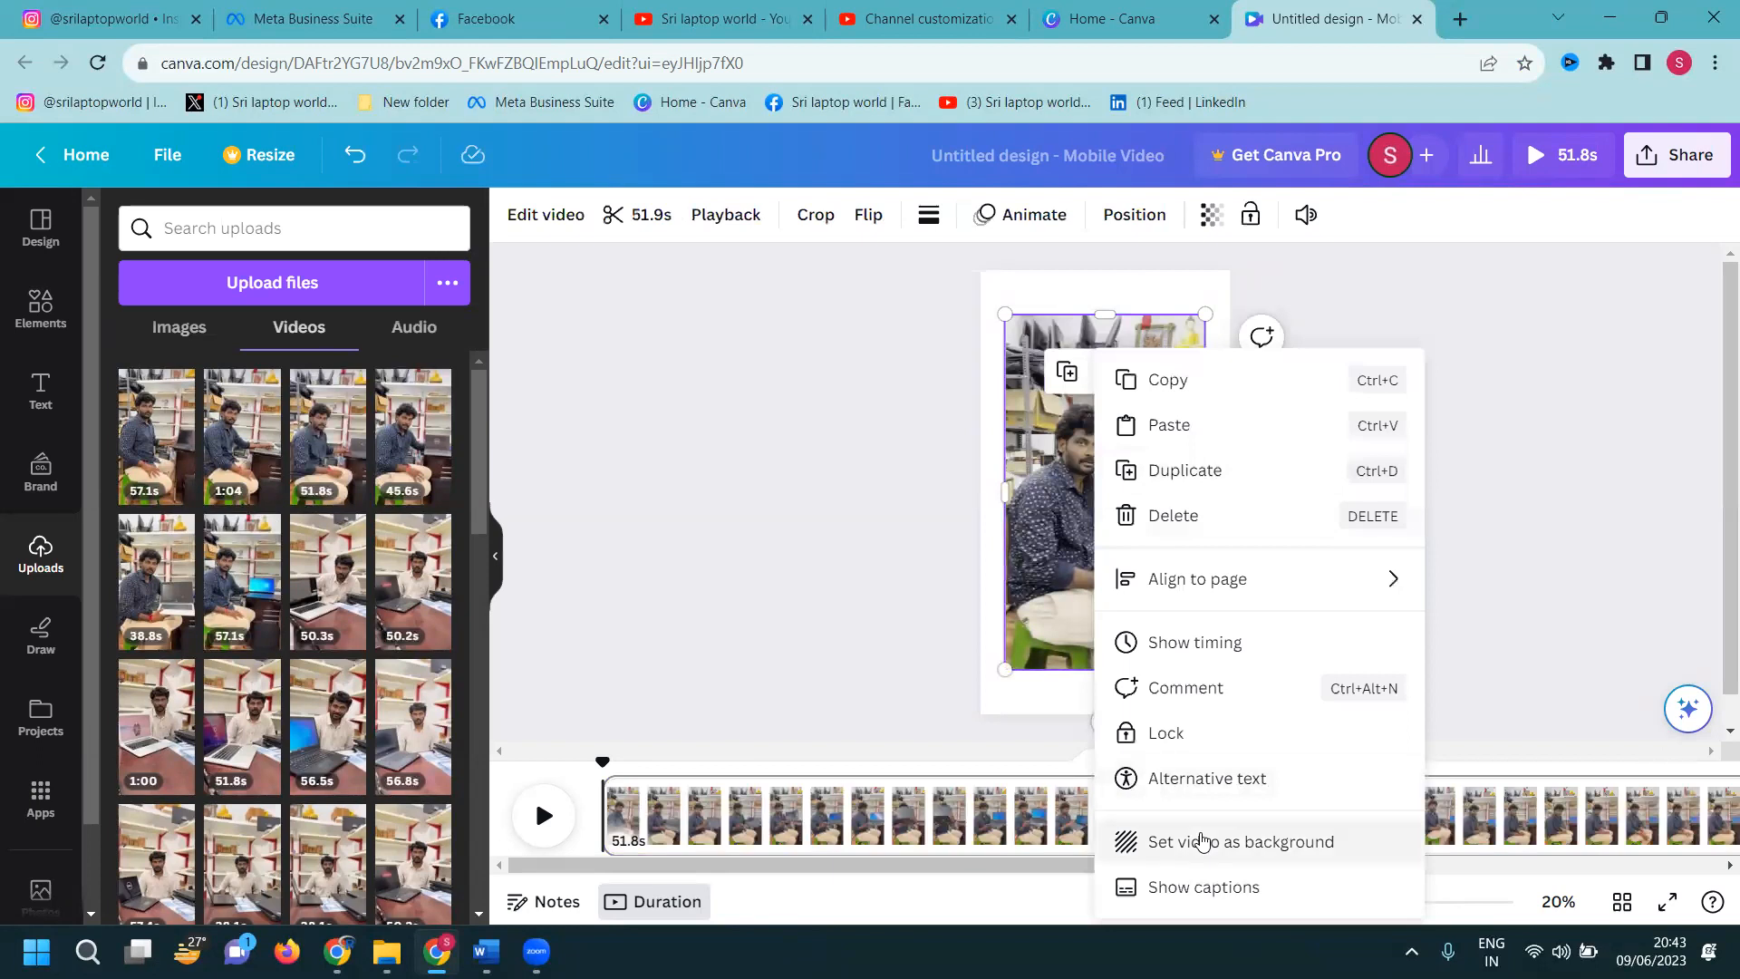
left_click(1205, 839)
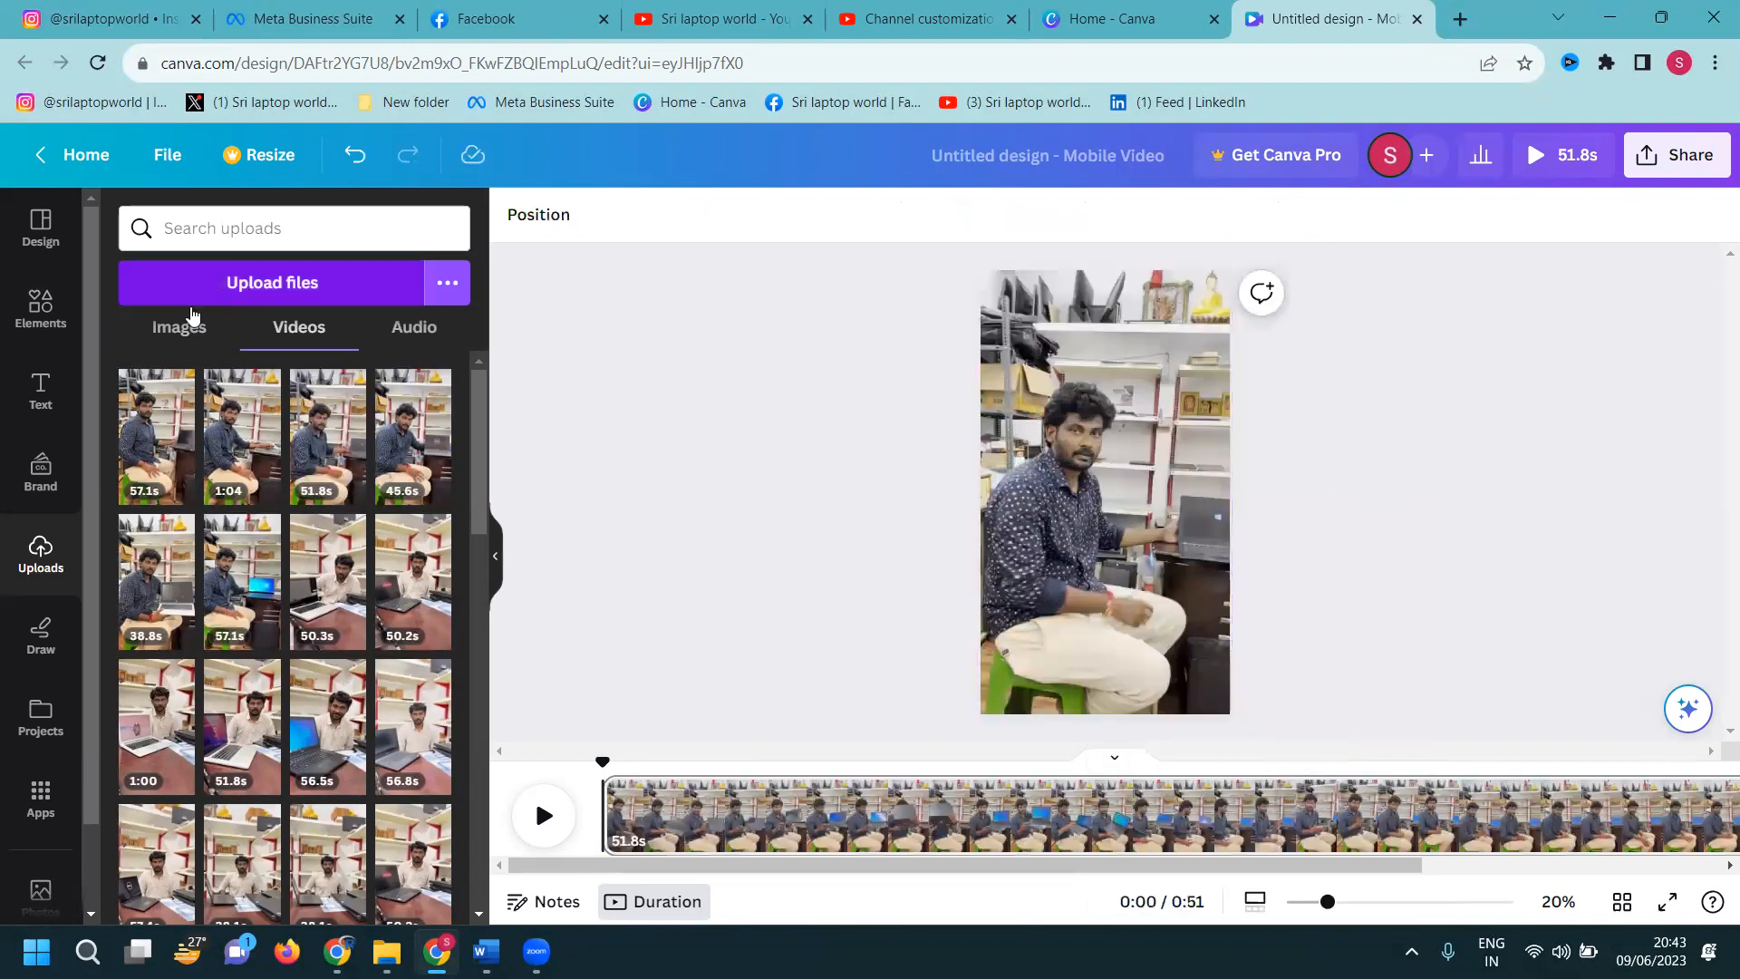
Browse the uploaded images, then return to the Design panel
left_click(180, 329)
scroll(245, 498, "down", 8)
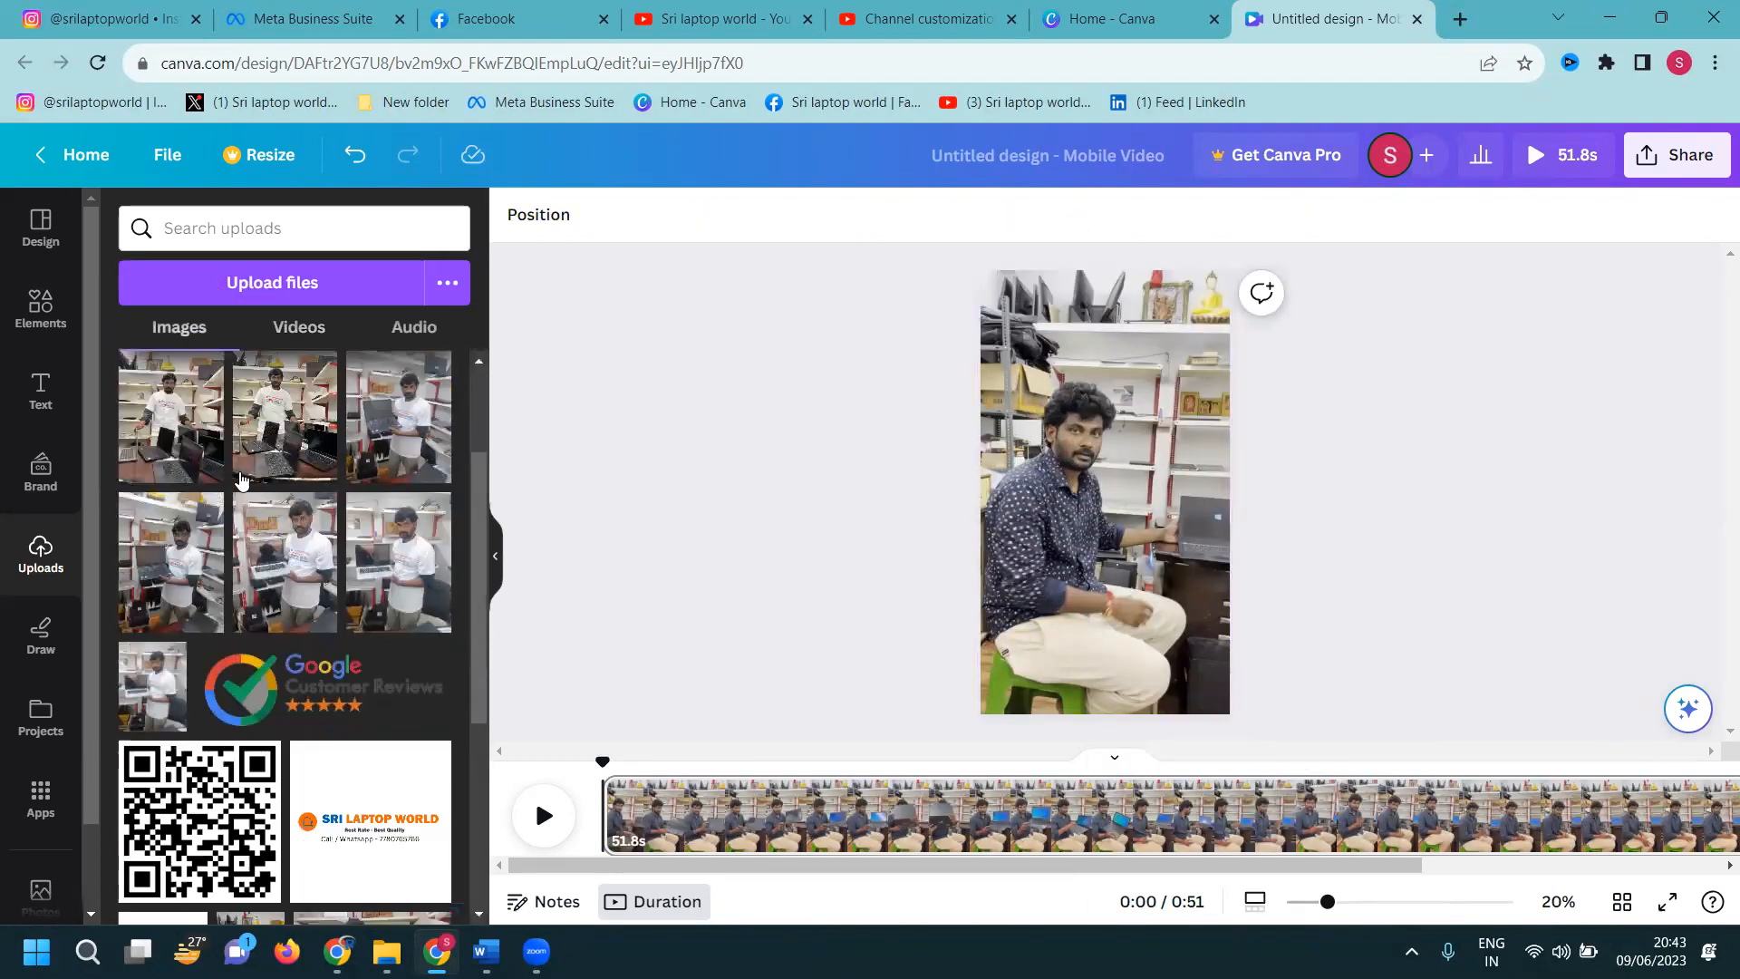
scroll(263, 537, "down", 10)
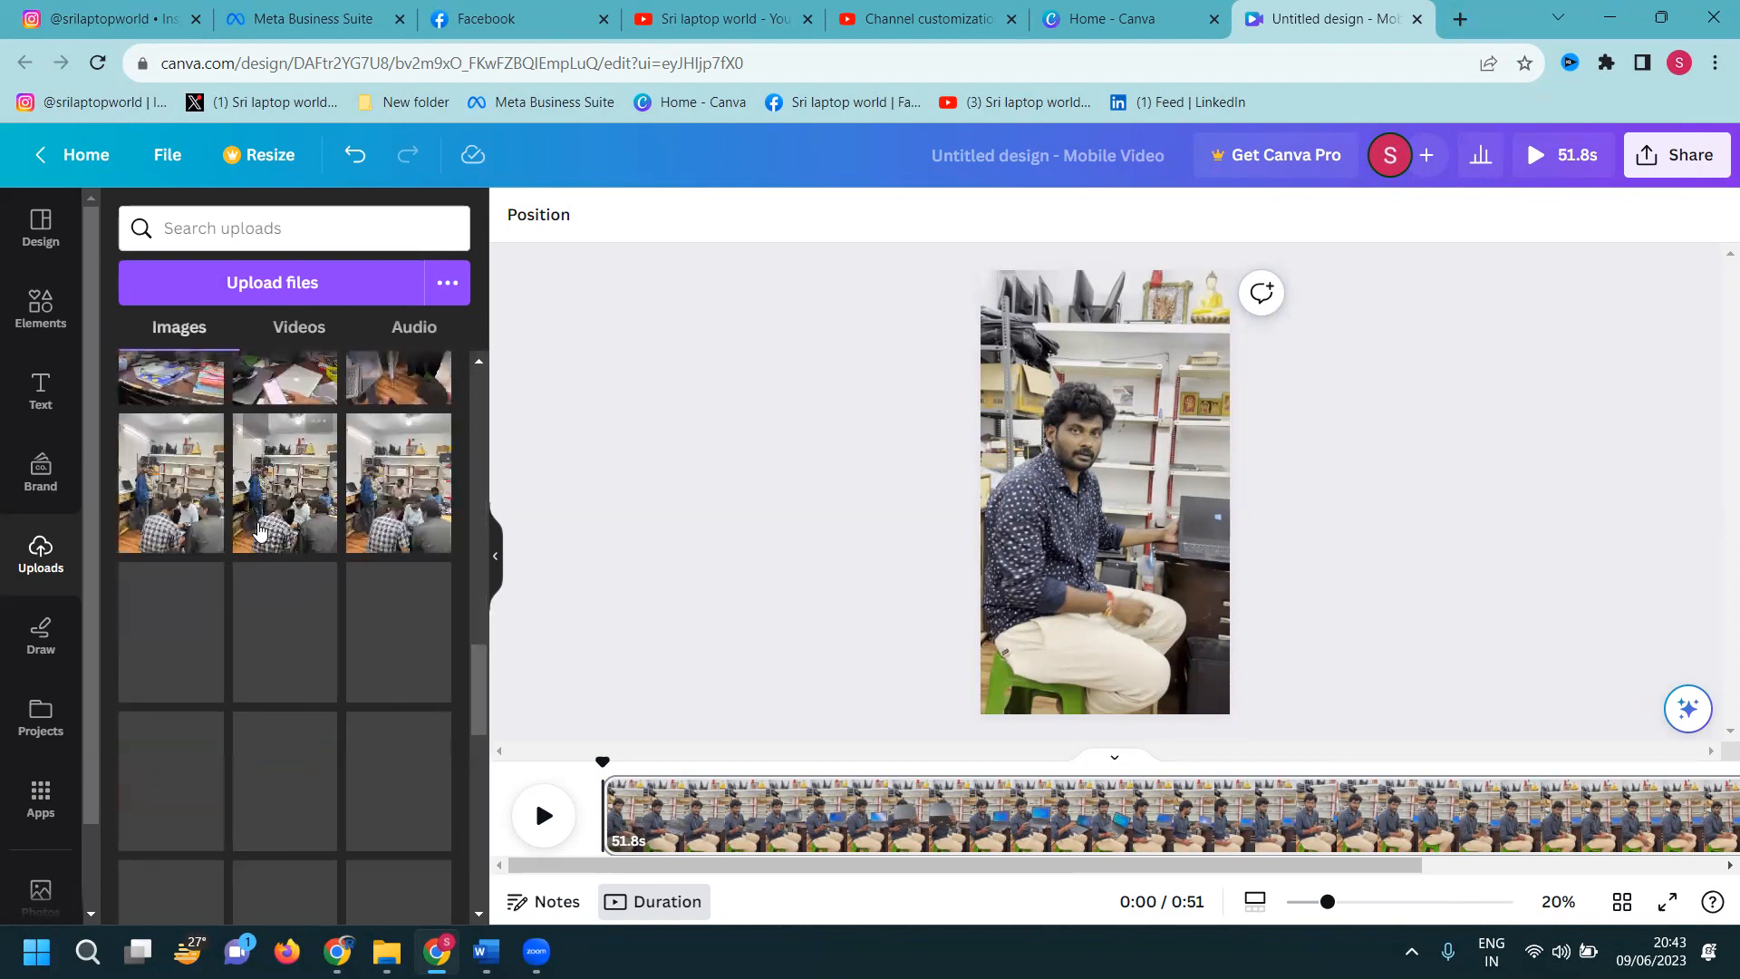
scroll(258, 530, "down", 5)
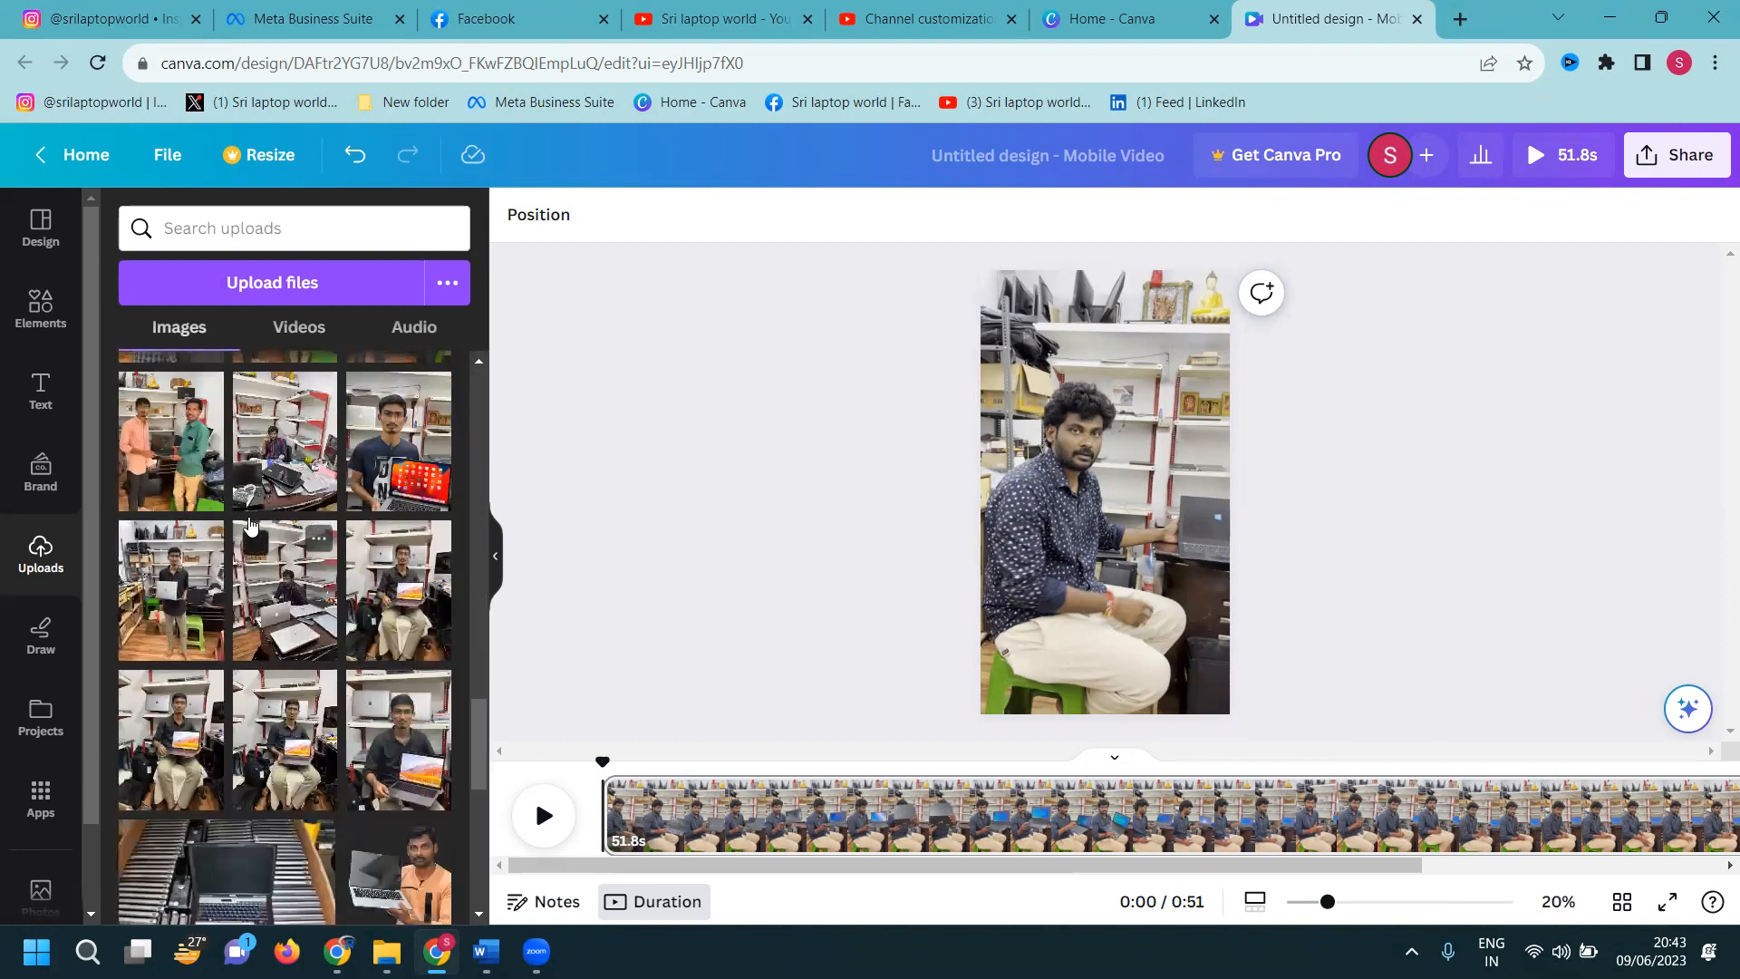
left_click(43, 231)
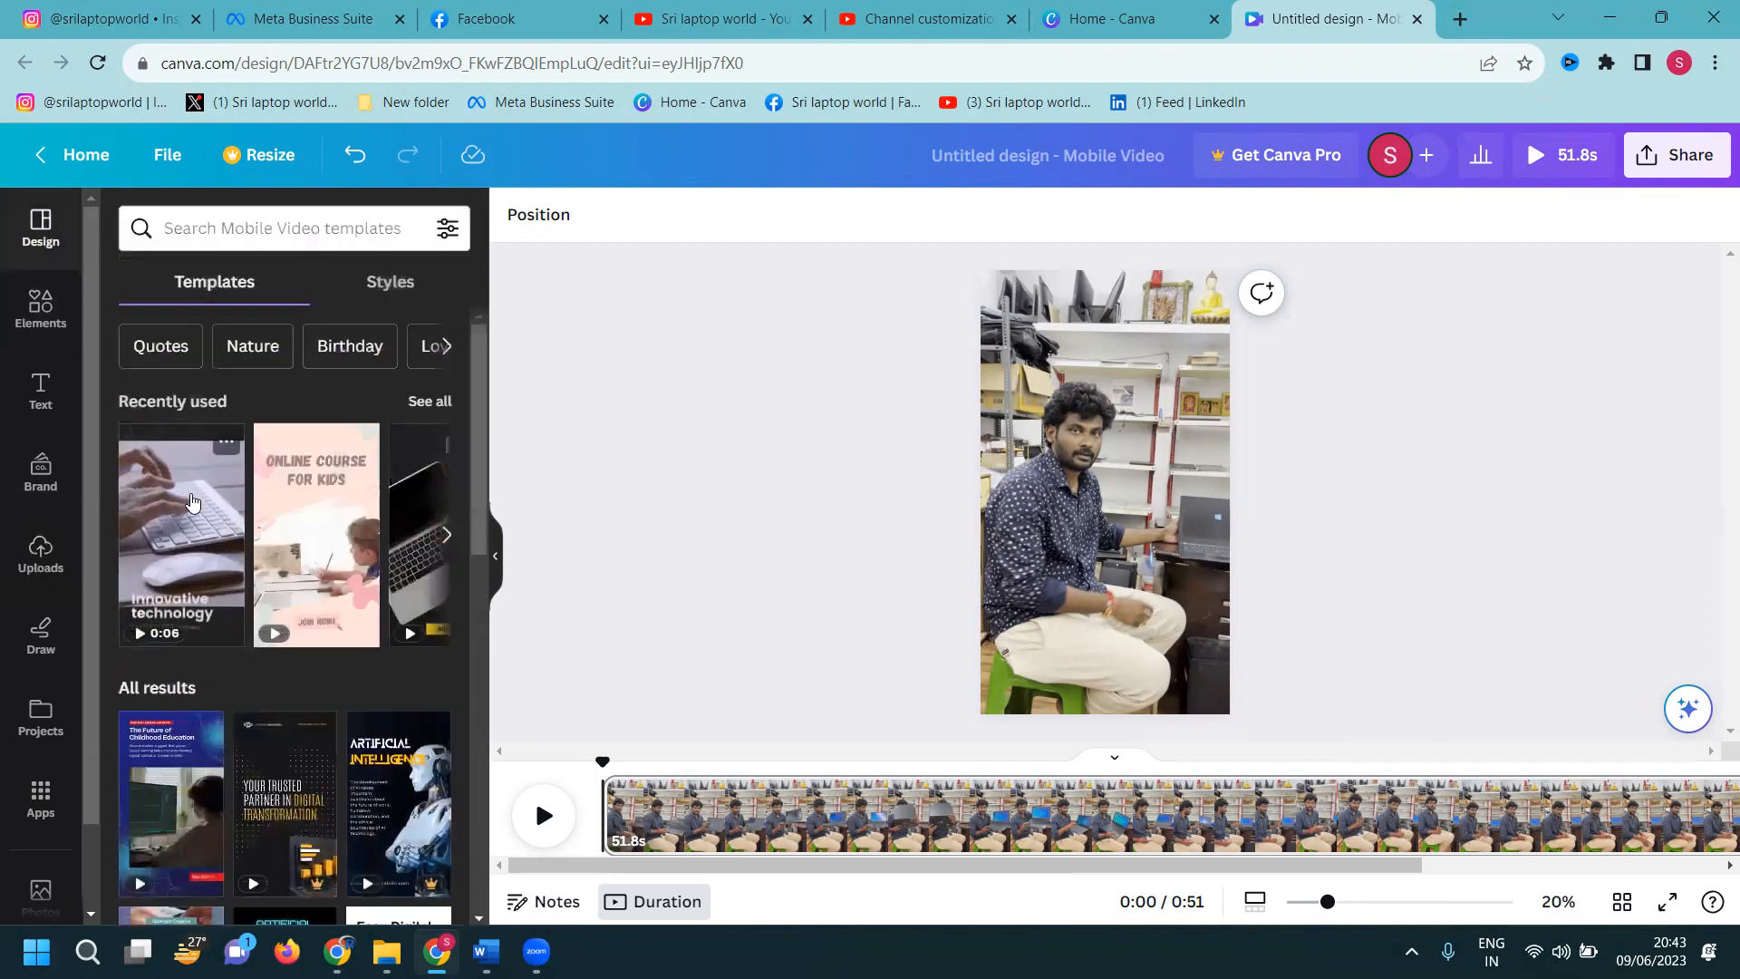
Apply the grey Final Sale template from Recently used templates to the page
mouse_move(327, 515)
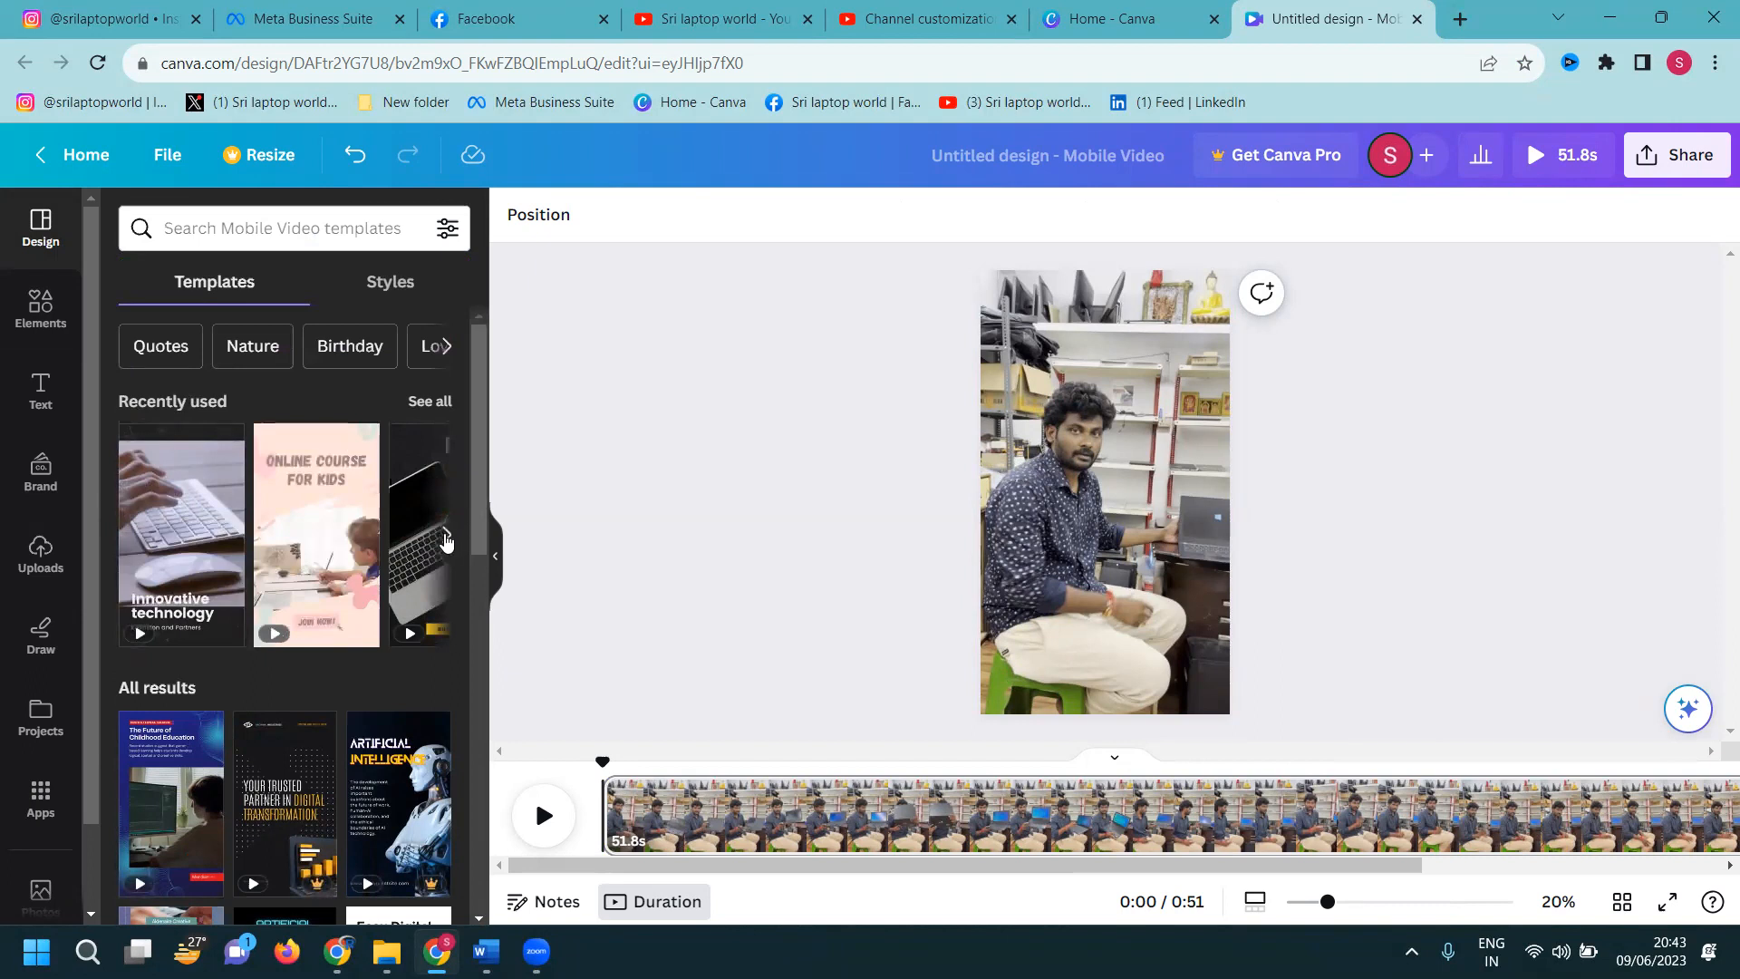
left_click(445, 537)
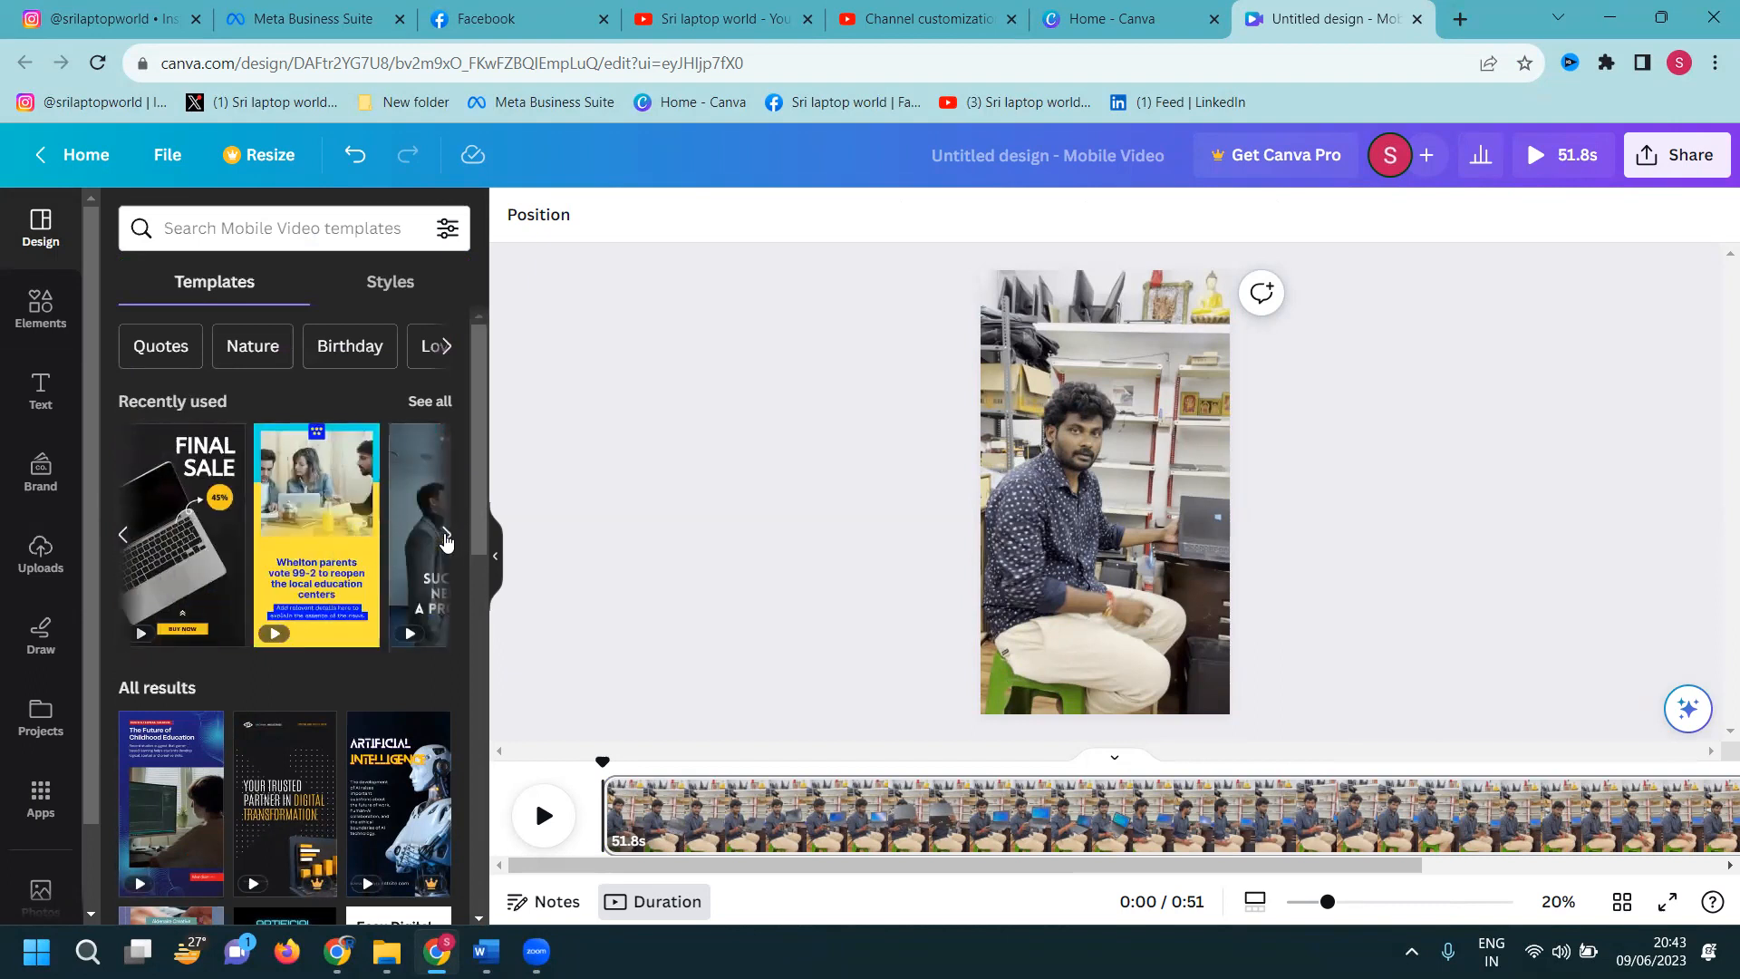
mouse_move(177, 571)
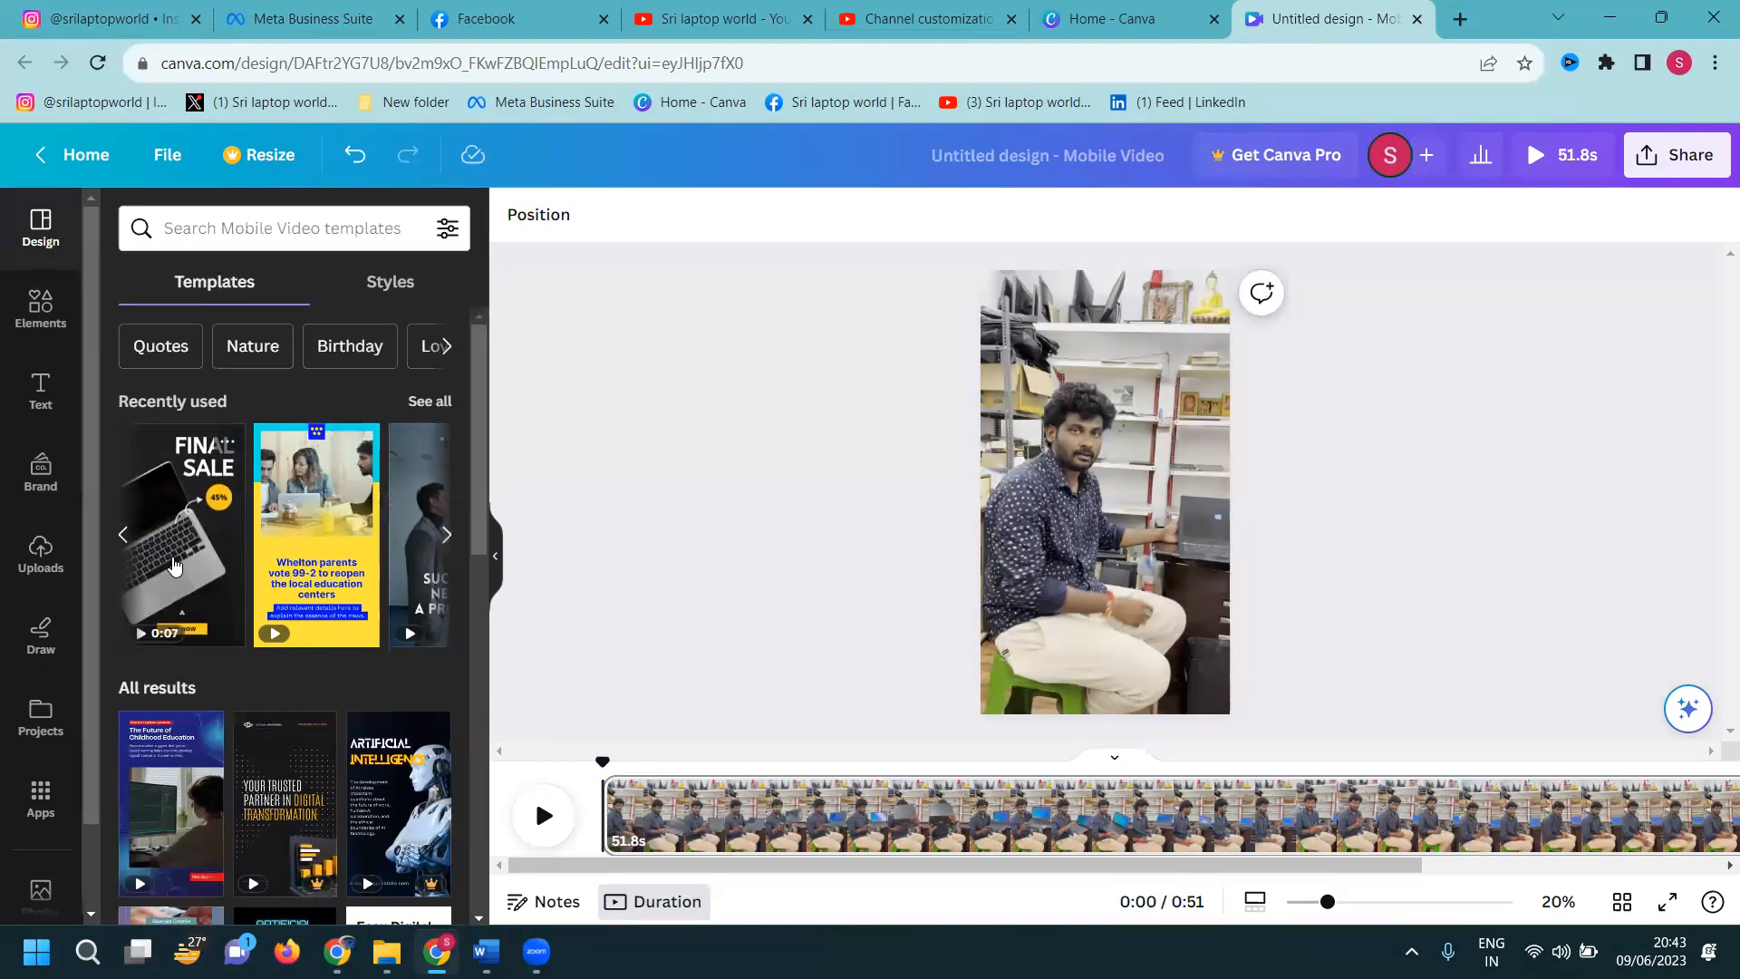
left_click(176, 566)
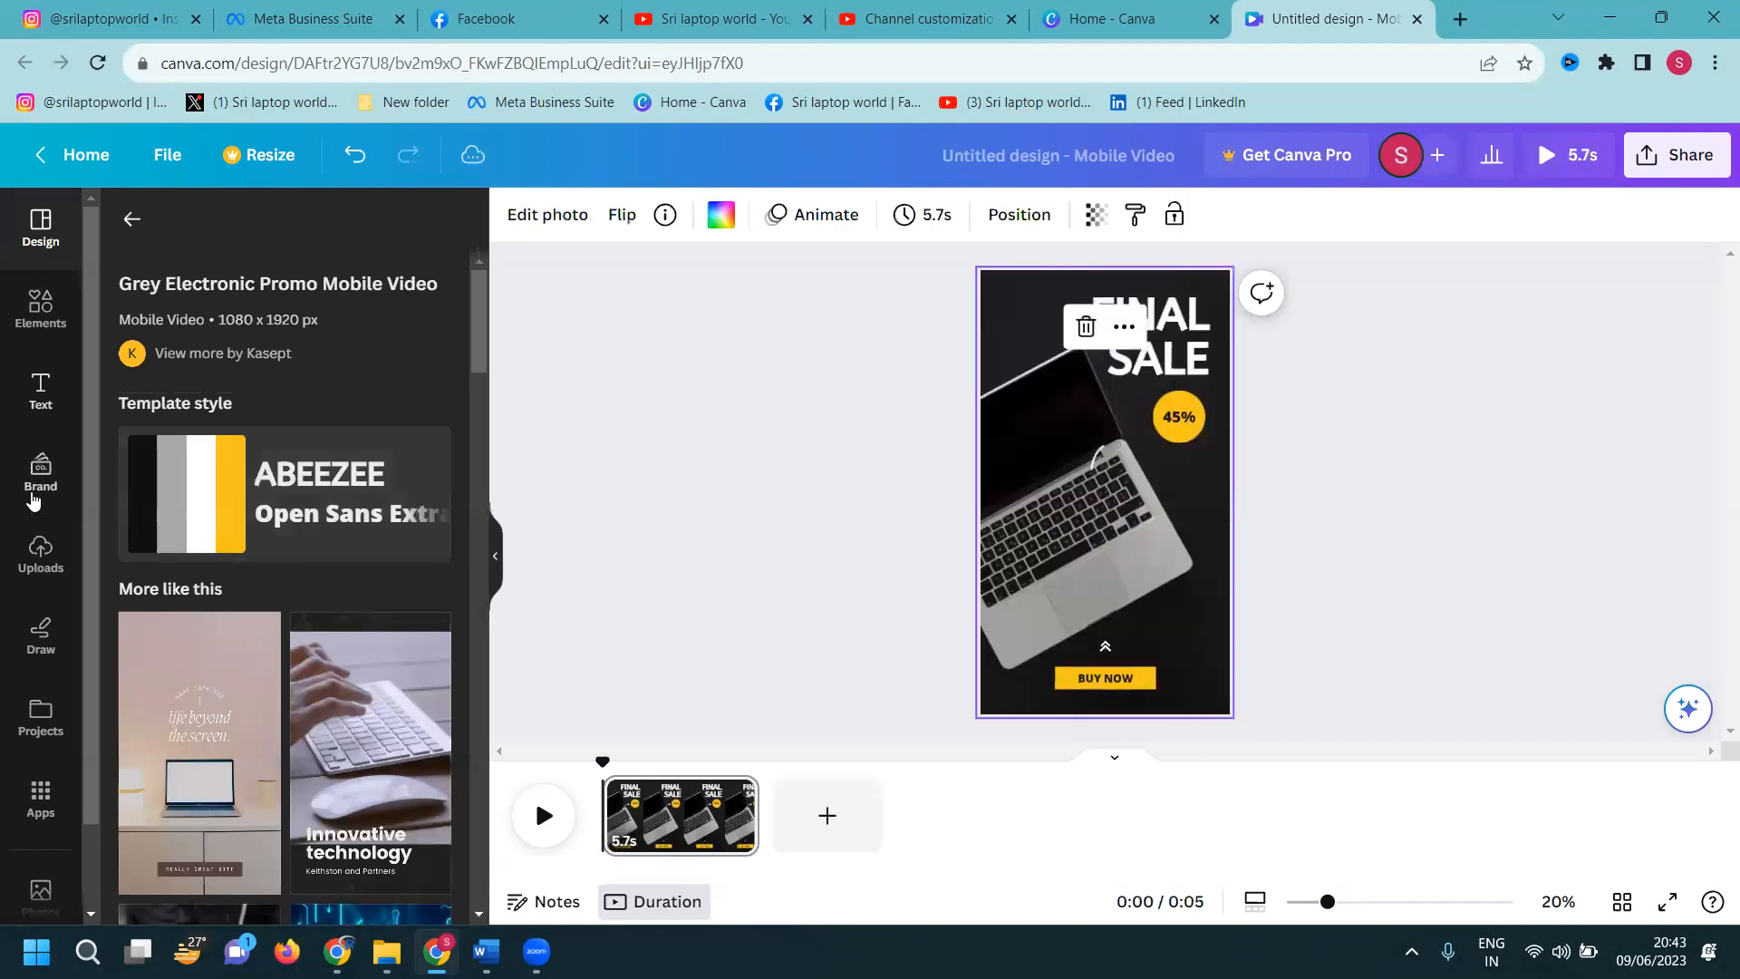
Replace the template's background with the 51.8s shop video
left_click(40, 553)
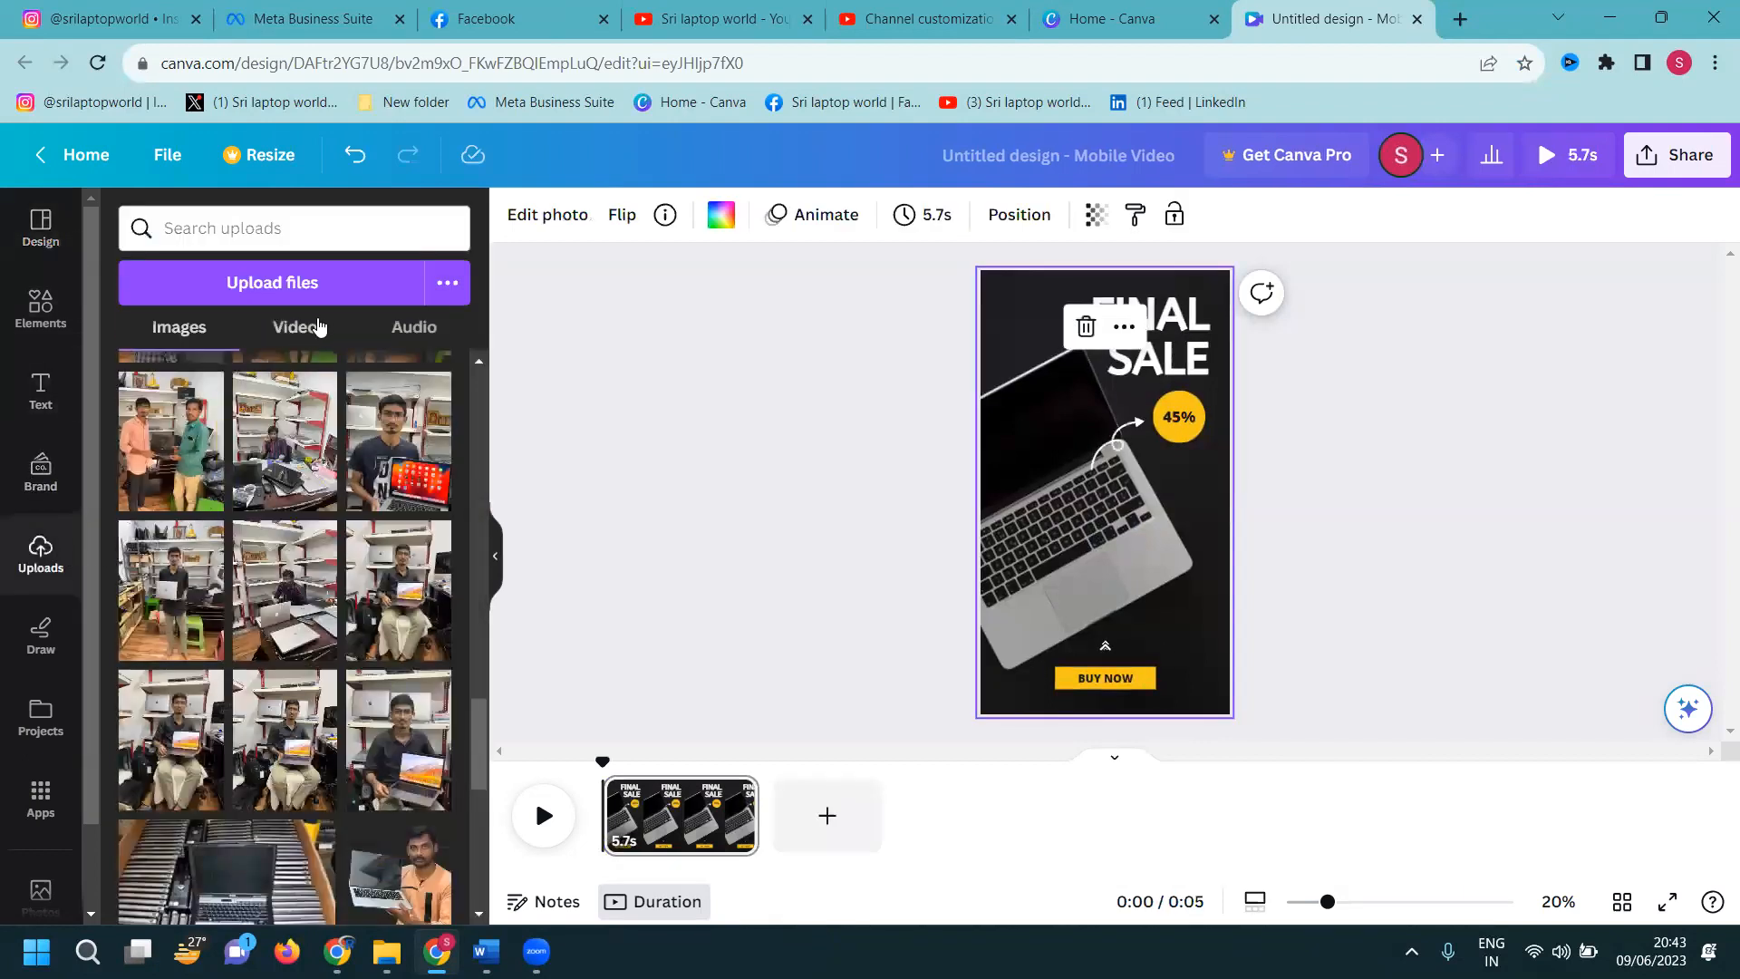
left_click(301, 328)
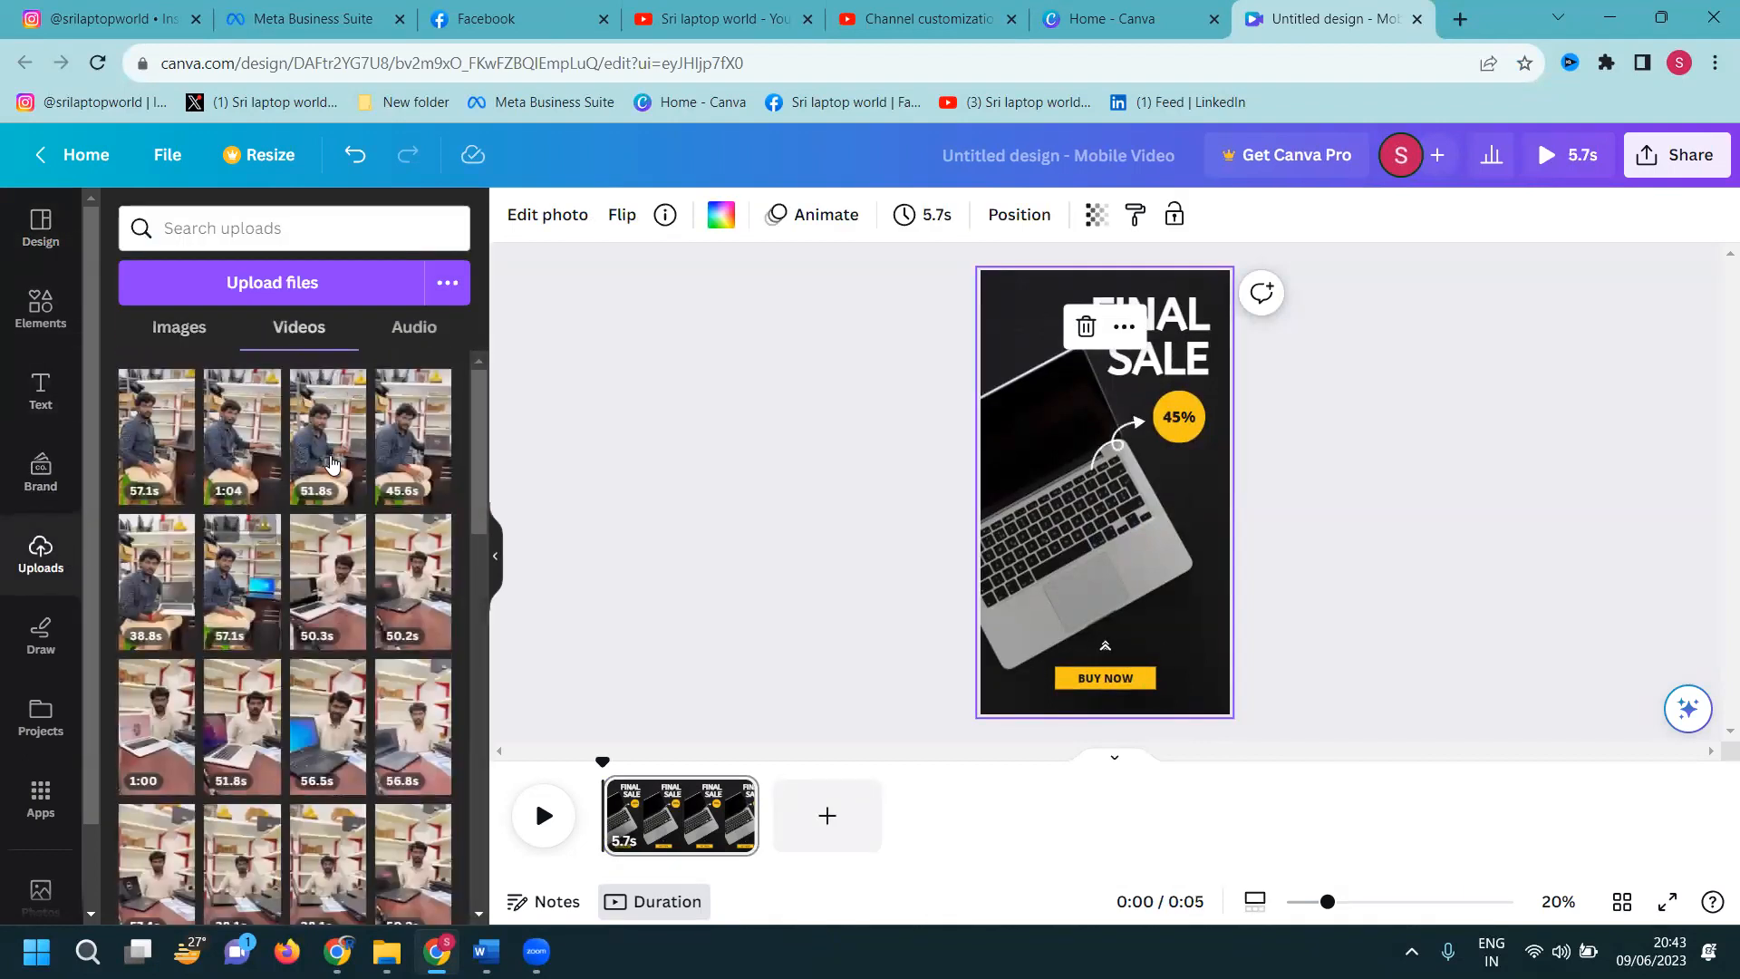
left_click_drag(1029, 478, 1030, 478)
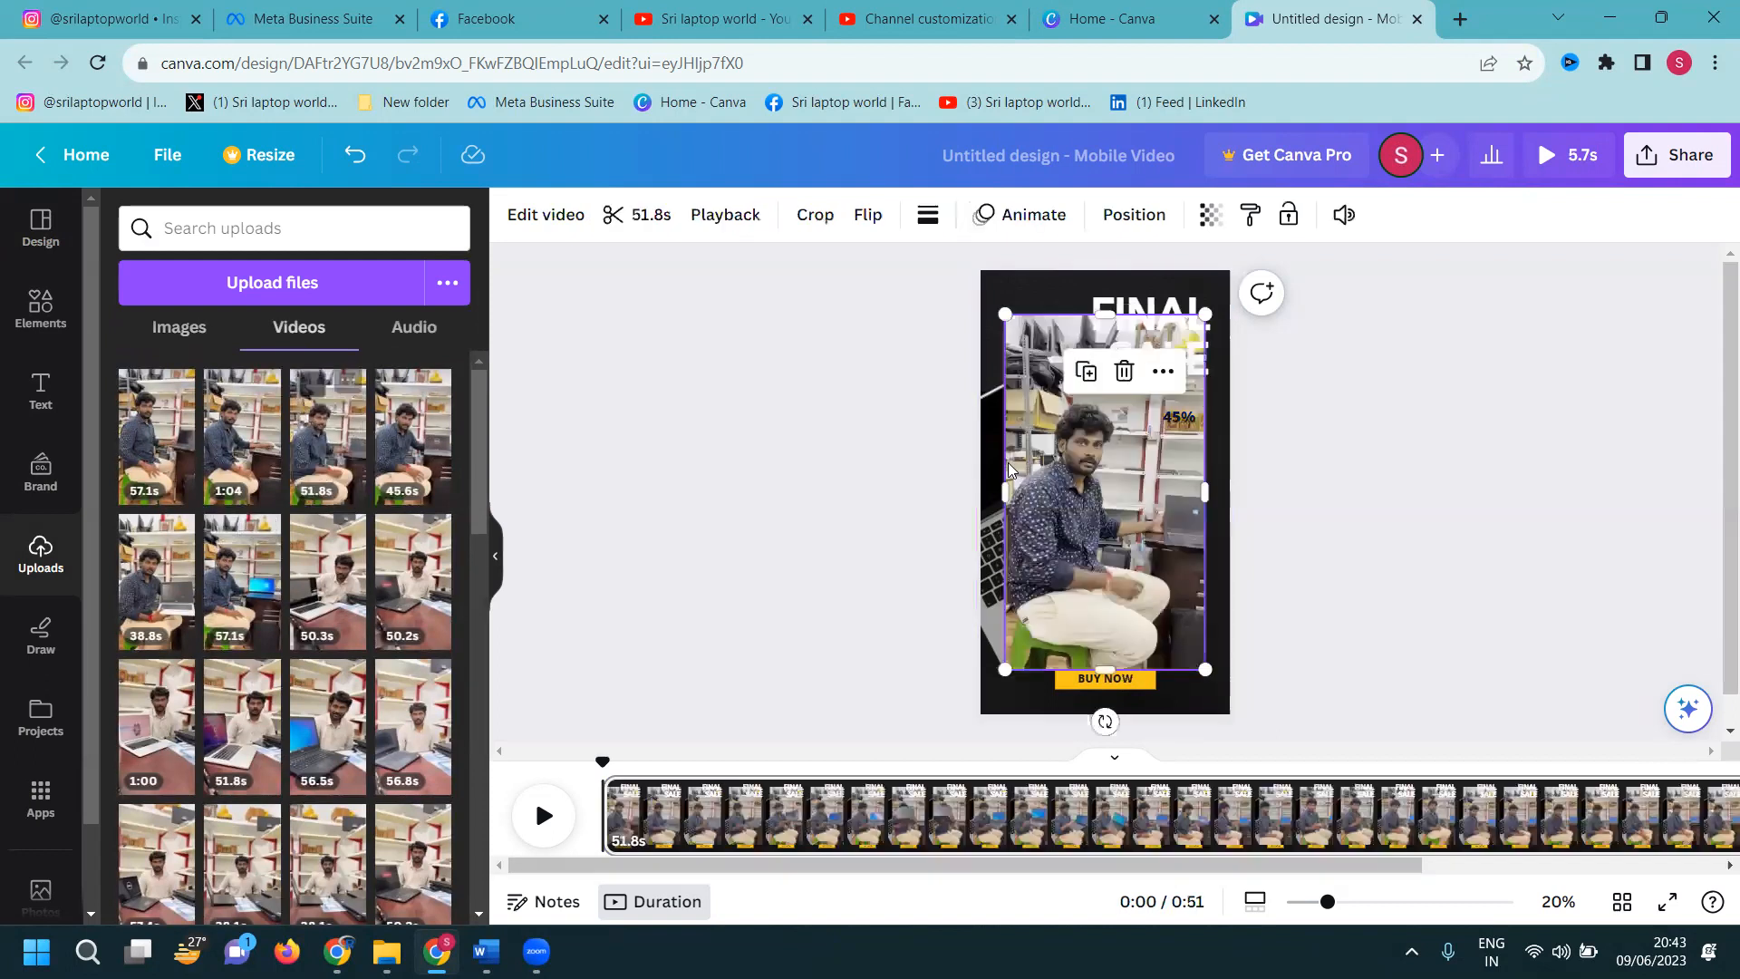
right_click(1030, 475)
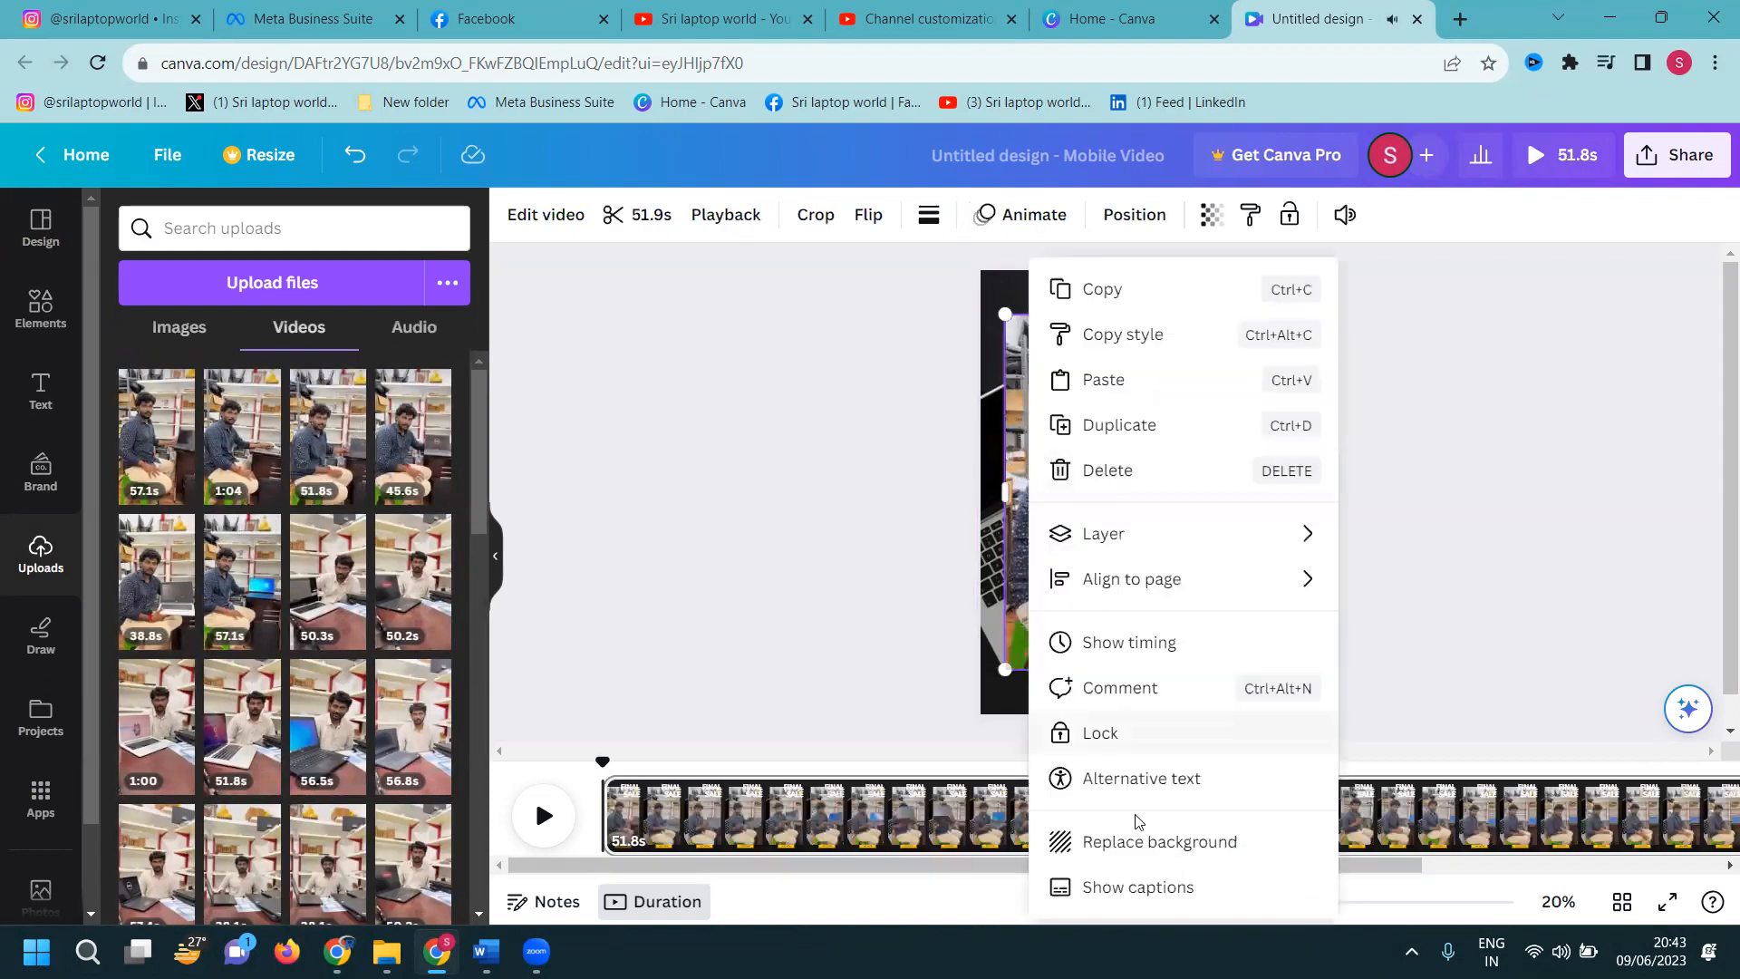
left_click(1455, 527)
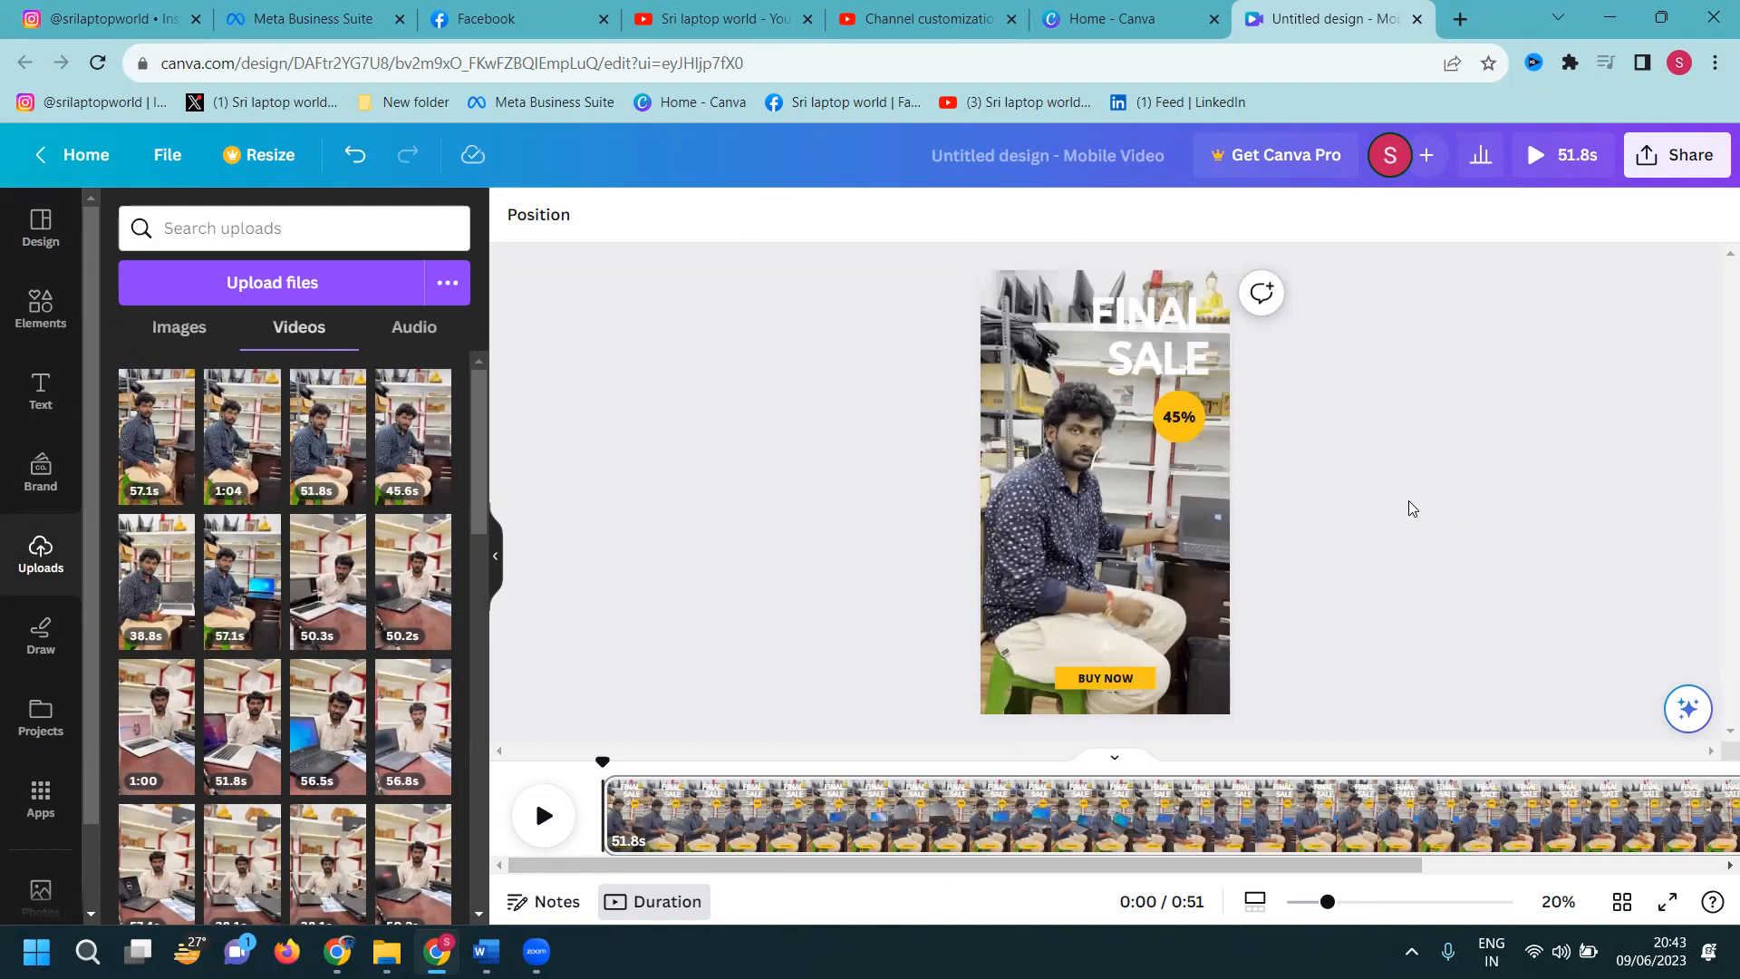
Change the badge from 45% to 5% and the headline to LAPTOP SALE
double_click(1172, 417)
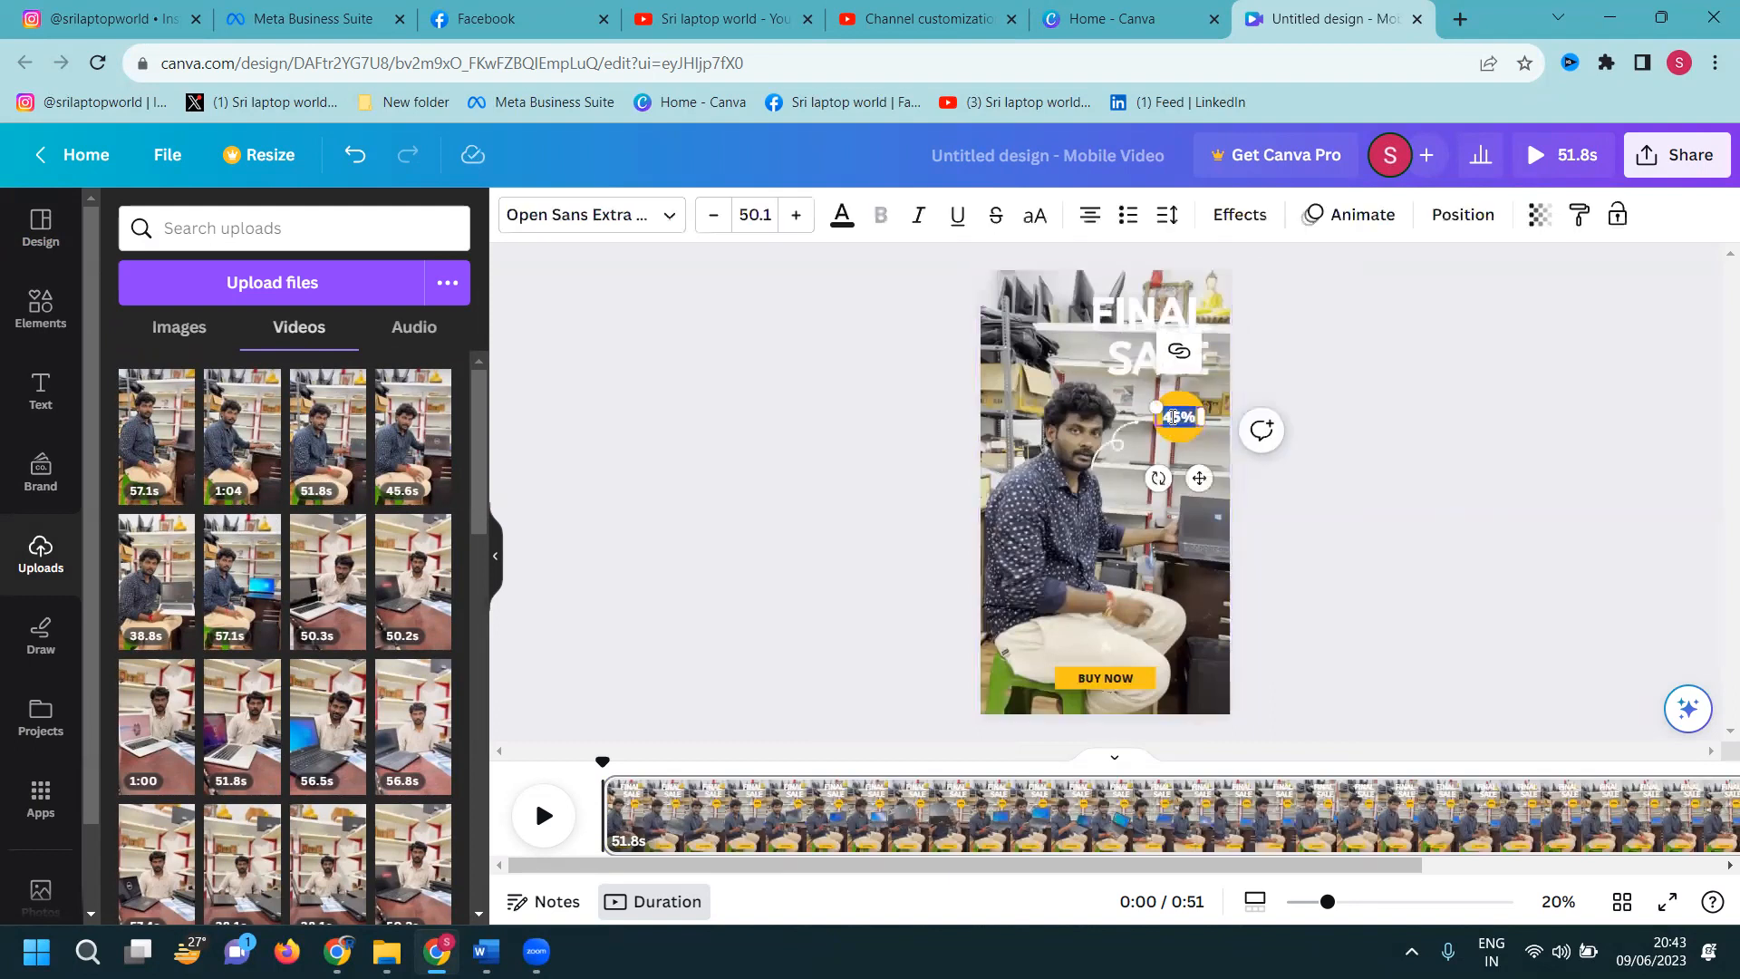
type("5")
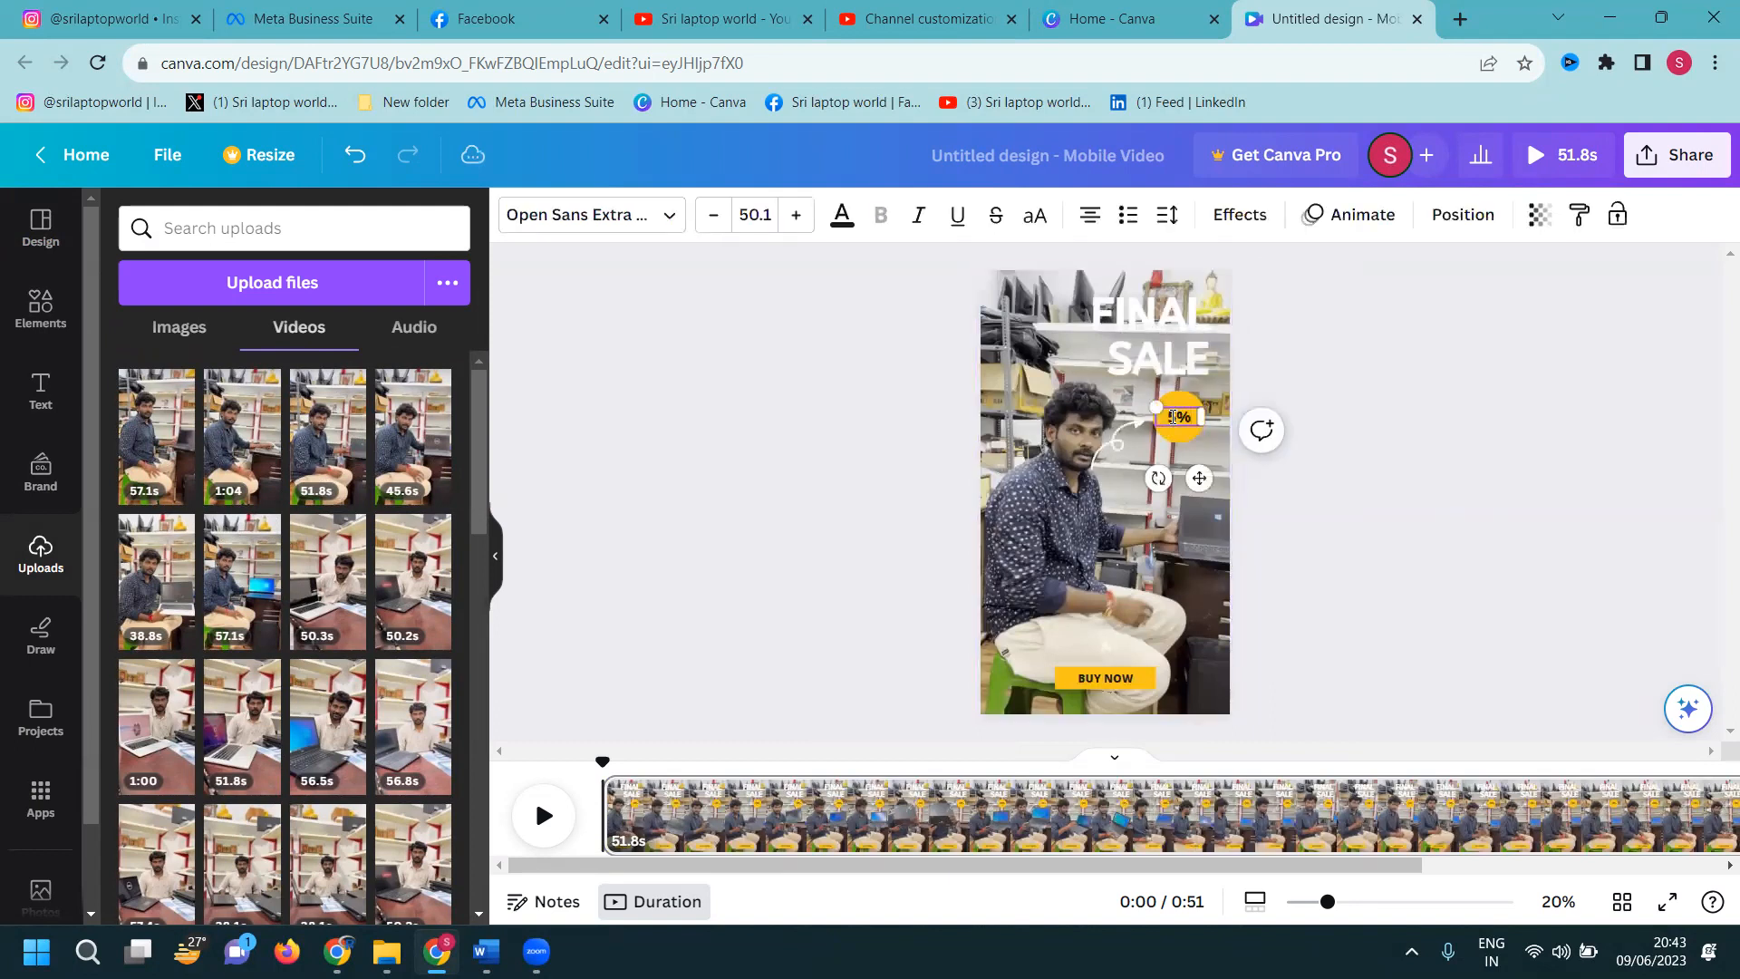
double_click(1169, 323)
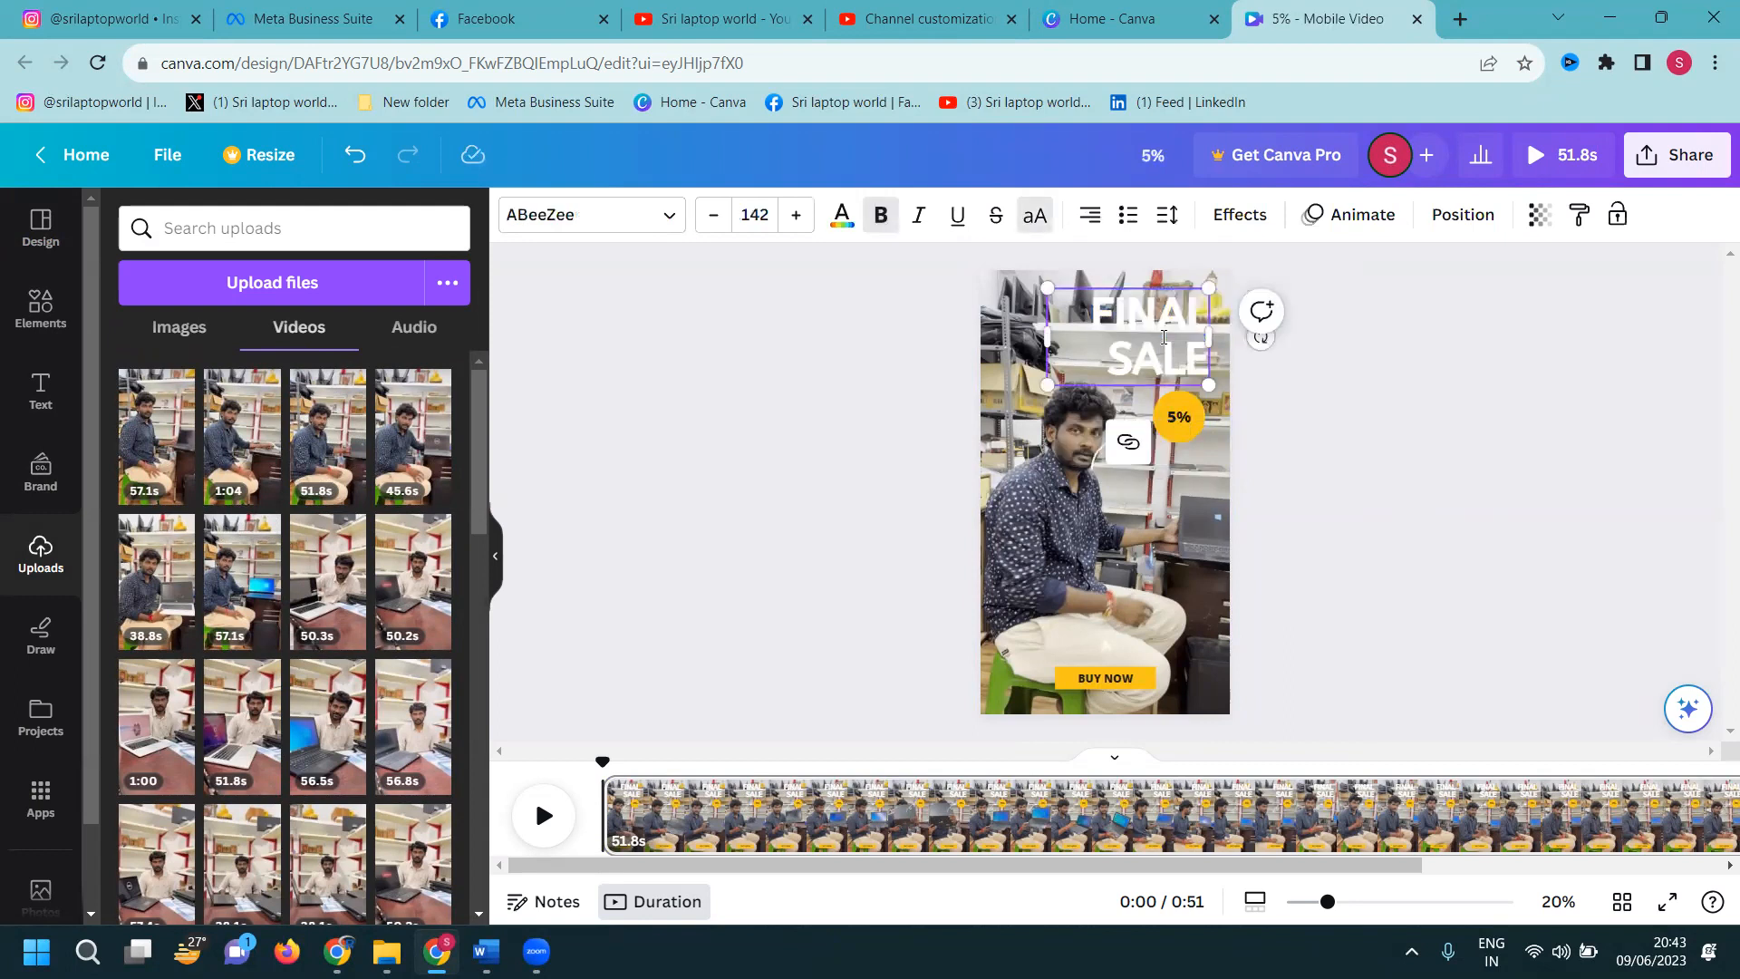
double_click(1164, 338)
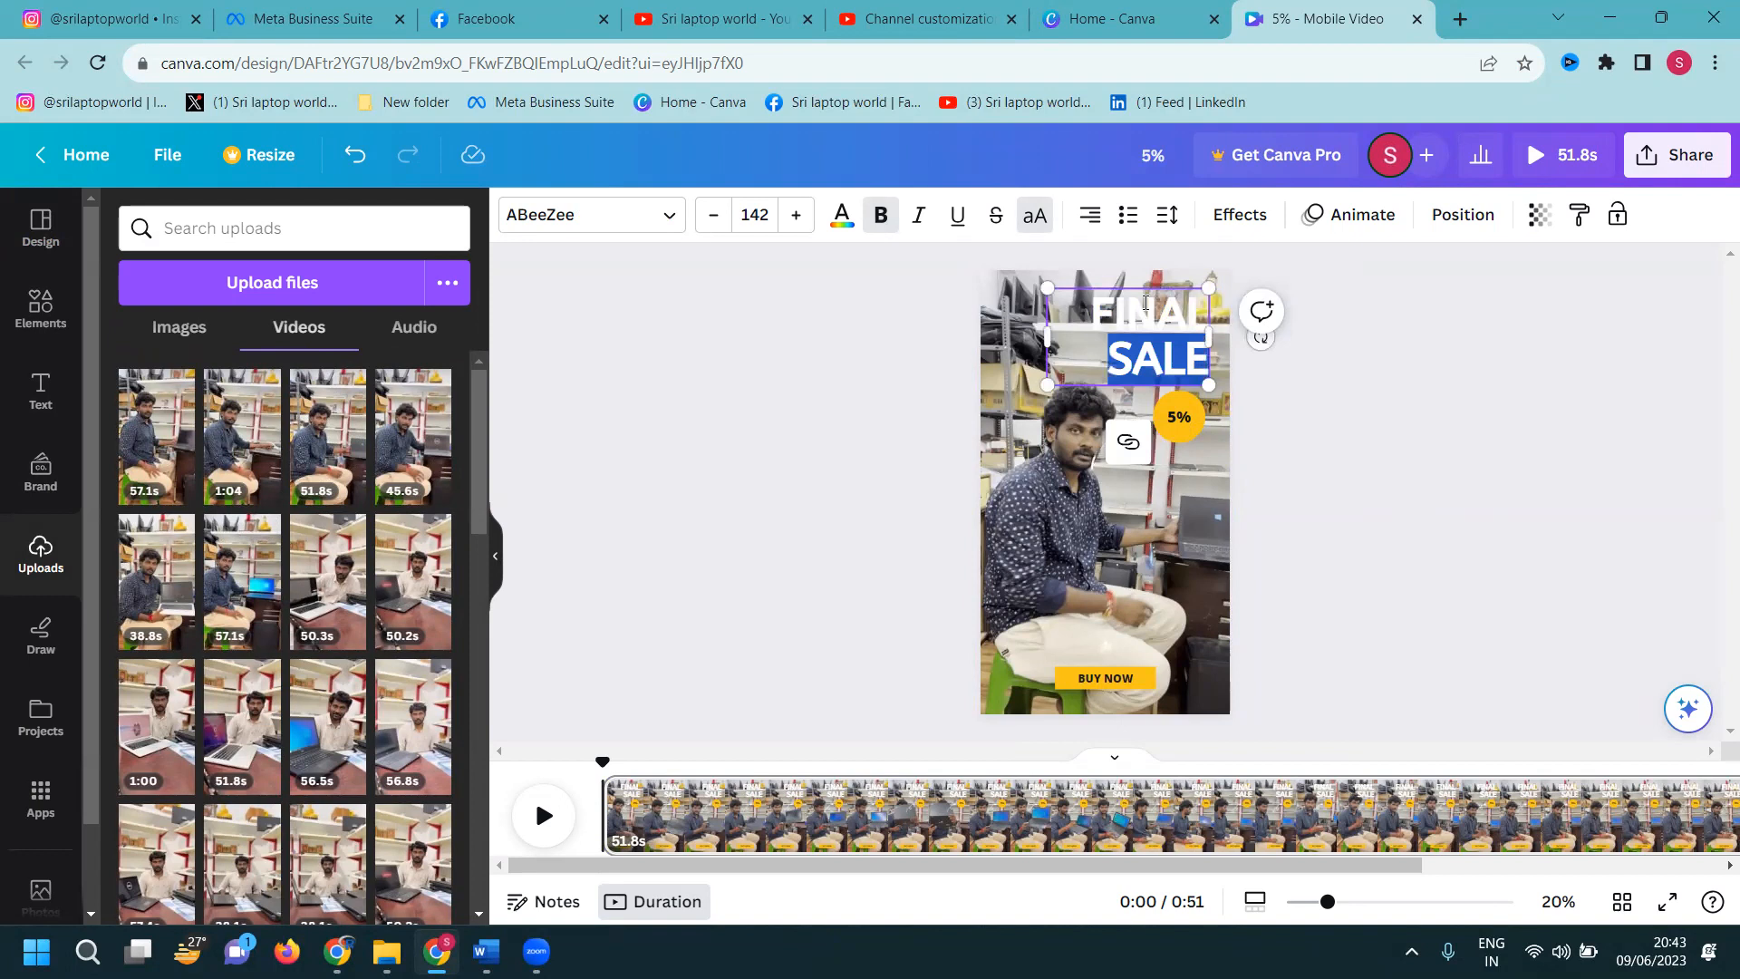
double_click(1145, 304)
type("LAPTOP")
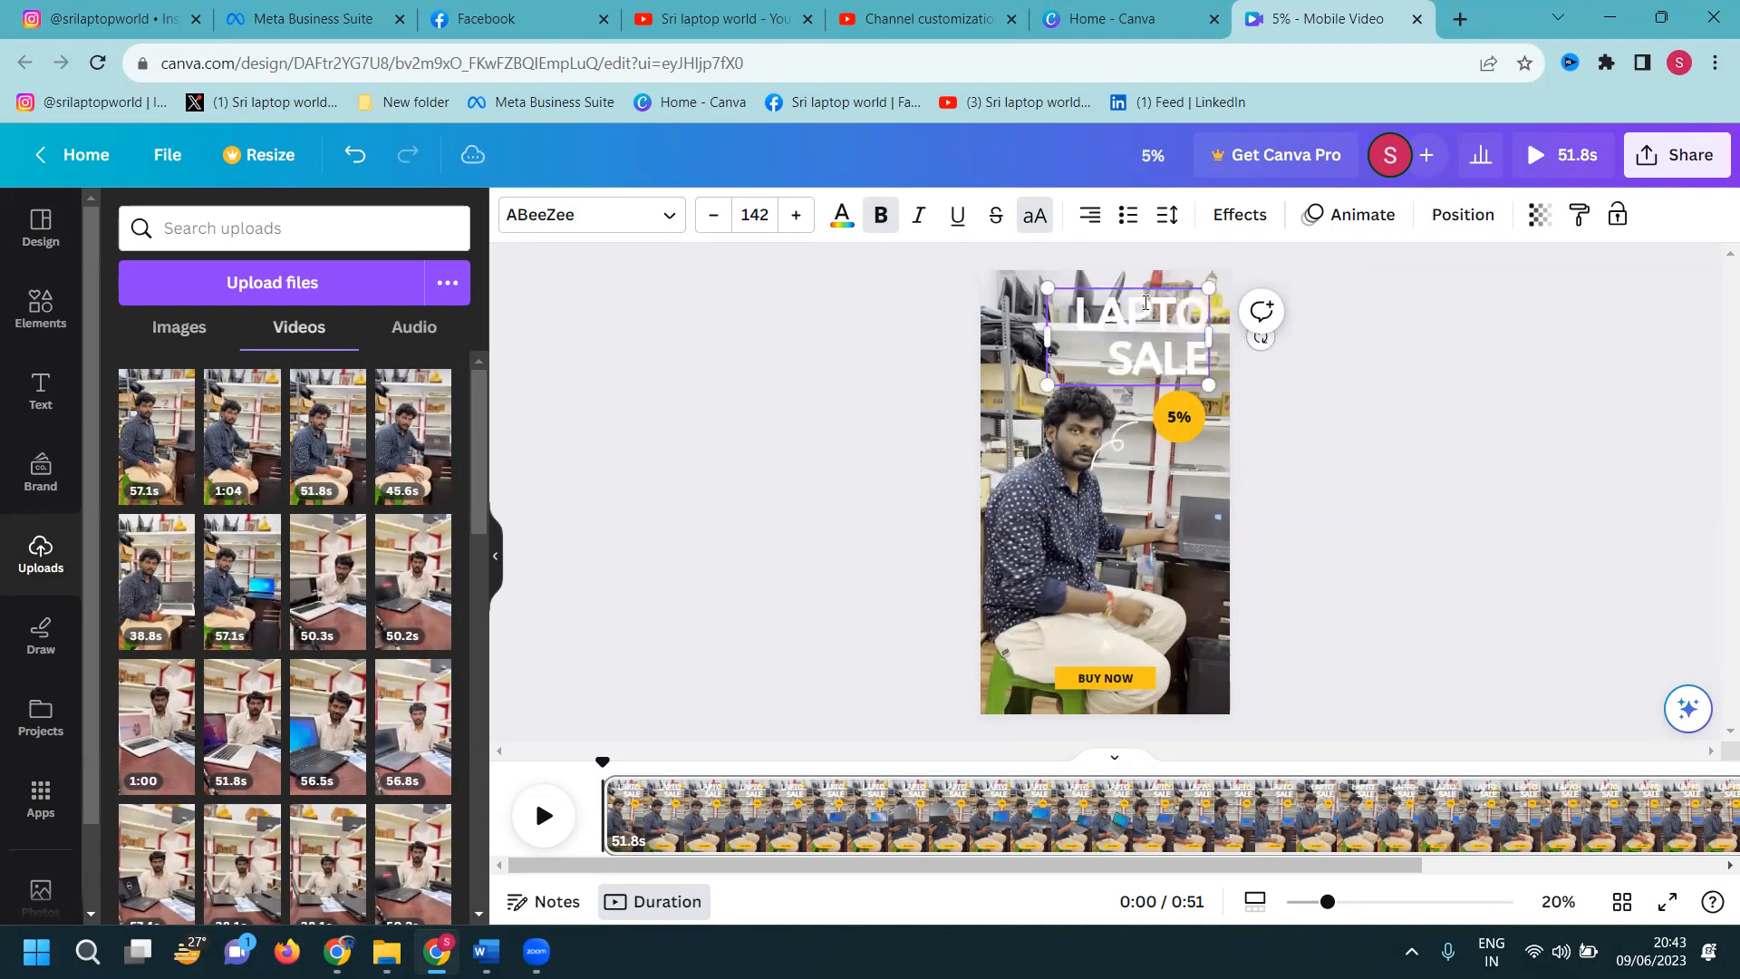
key("ctrl+a")
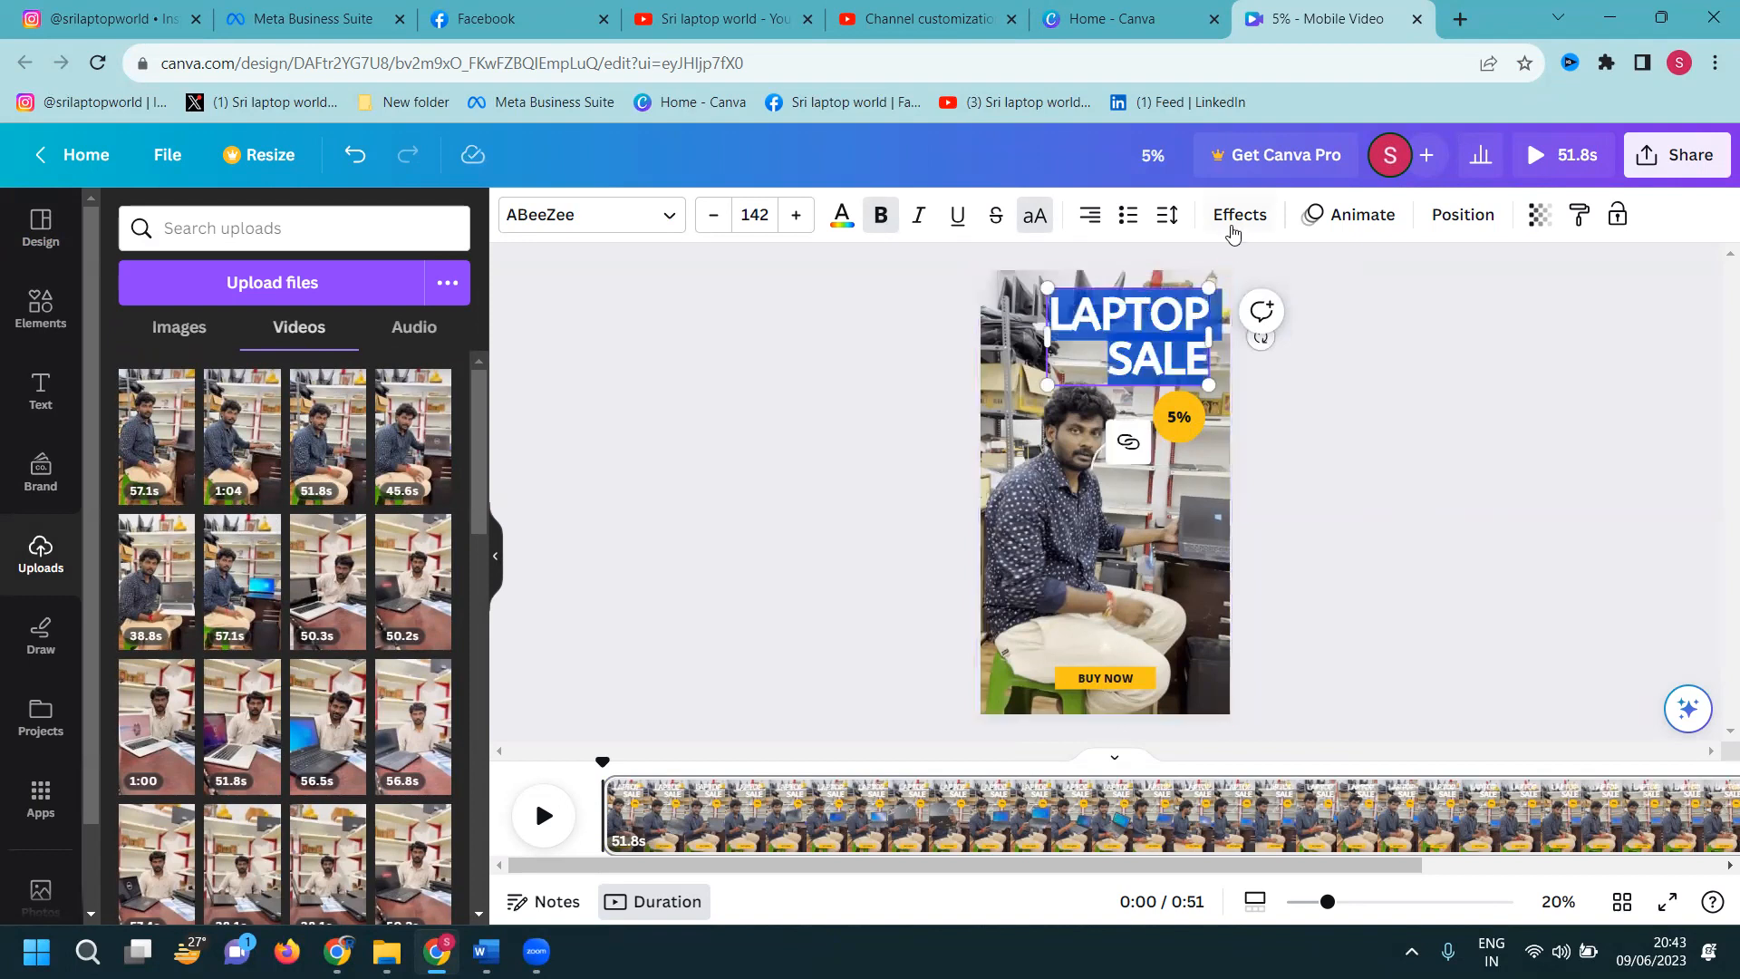
left_click(1233, 217)
Give the LAPTOP SALE headline a black Background effect and font size 72
left_click(169, 790)
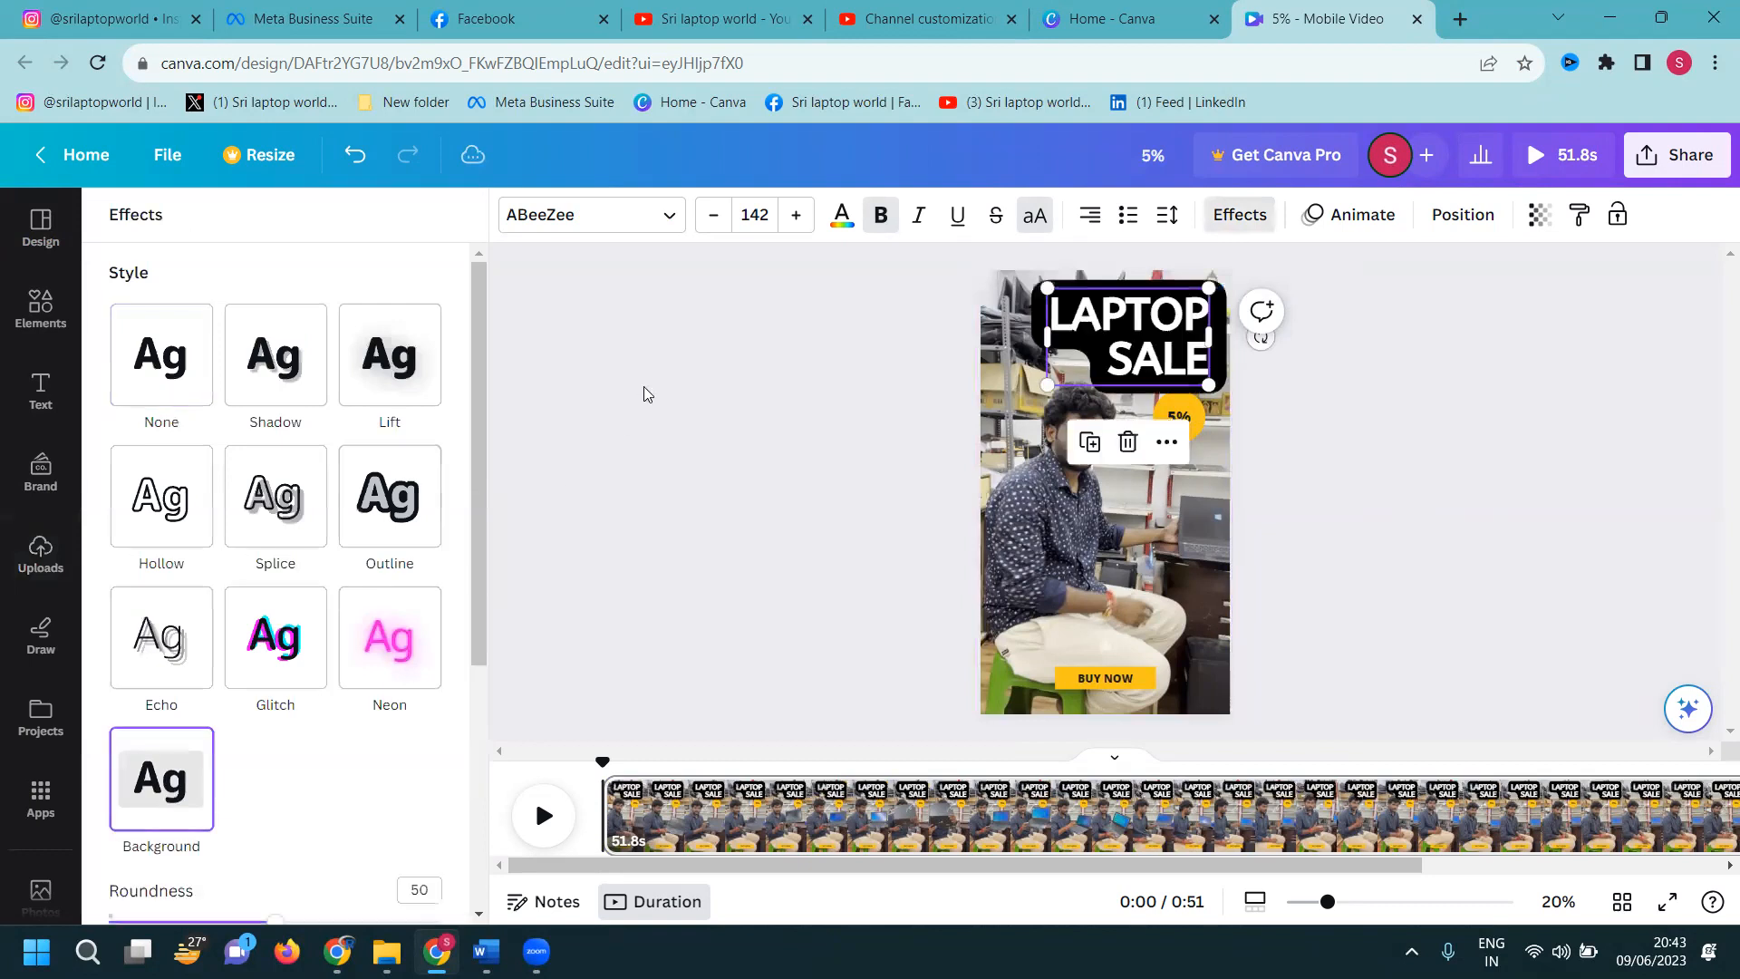
left_click(713, 214)
left_click(713, 215)
left_click(714, 214)
left_click(713, 215)
left_click(713, 215)
double_click(1094, 315)
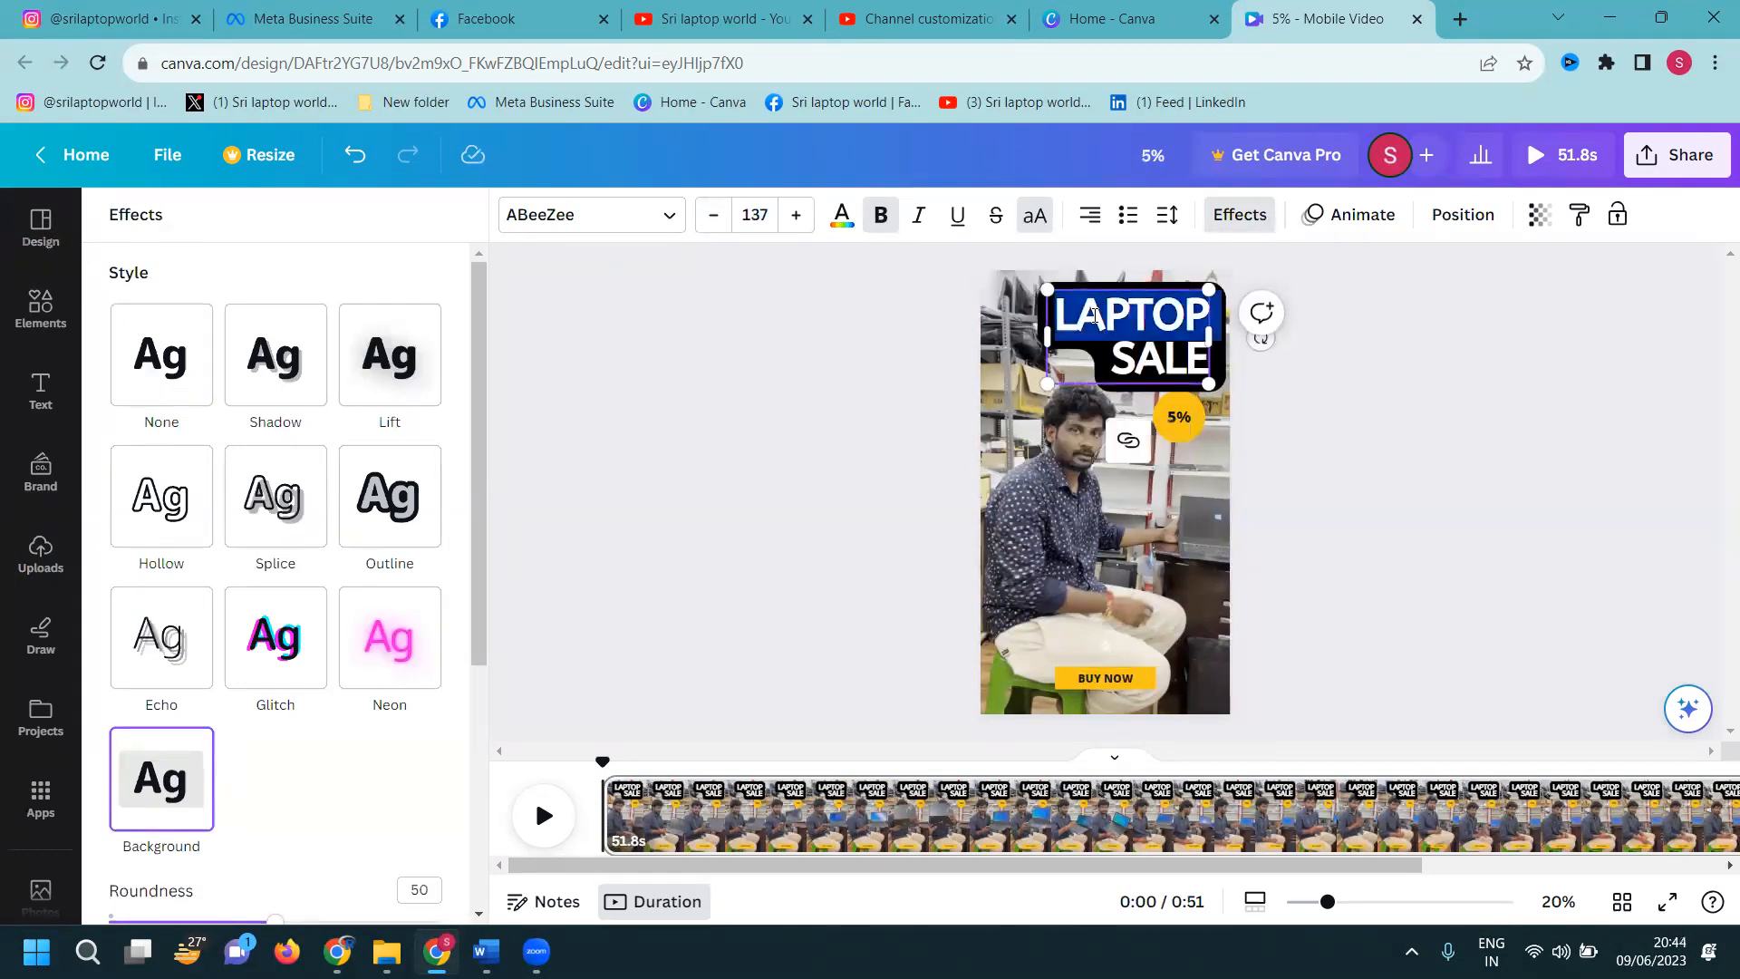
triple_click(1095, 316)
left_click(755, 215)
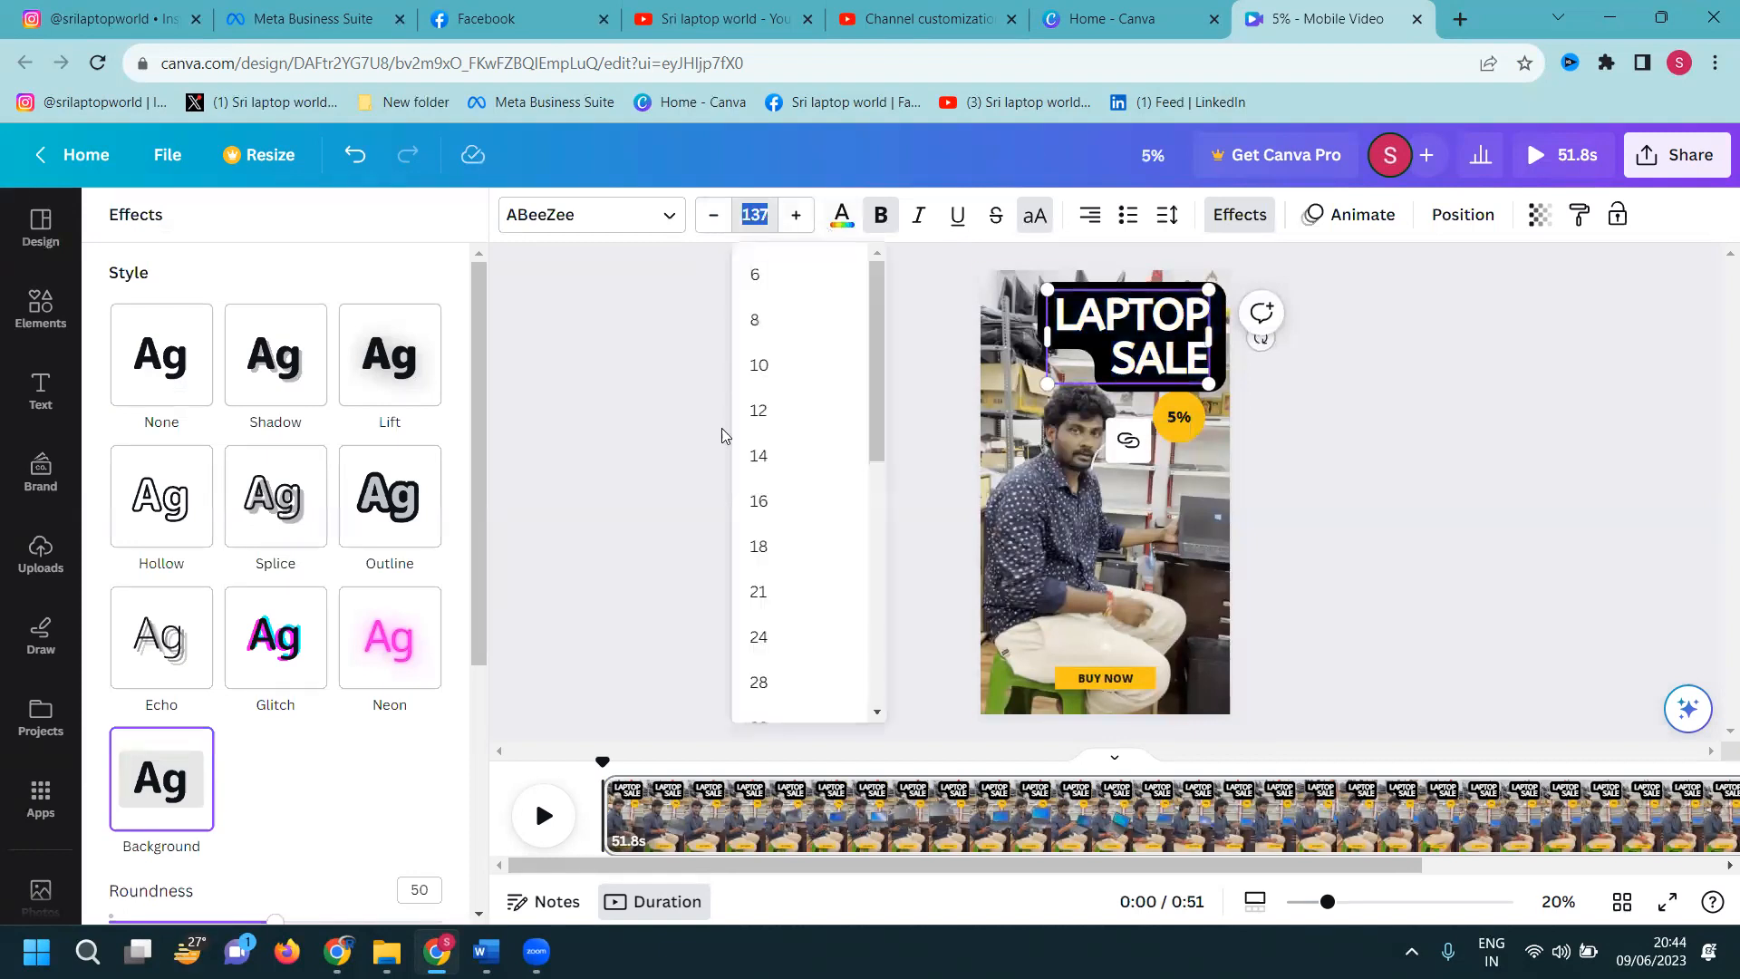
scroll(788, 544, "down", 6)
left_click(789, 553)
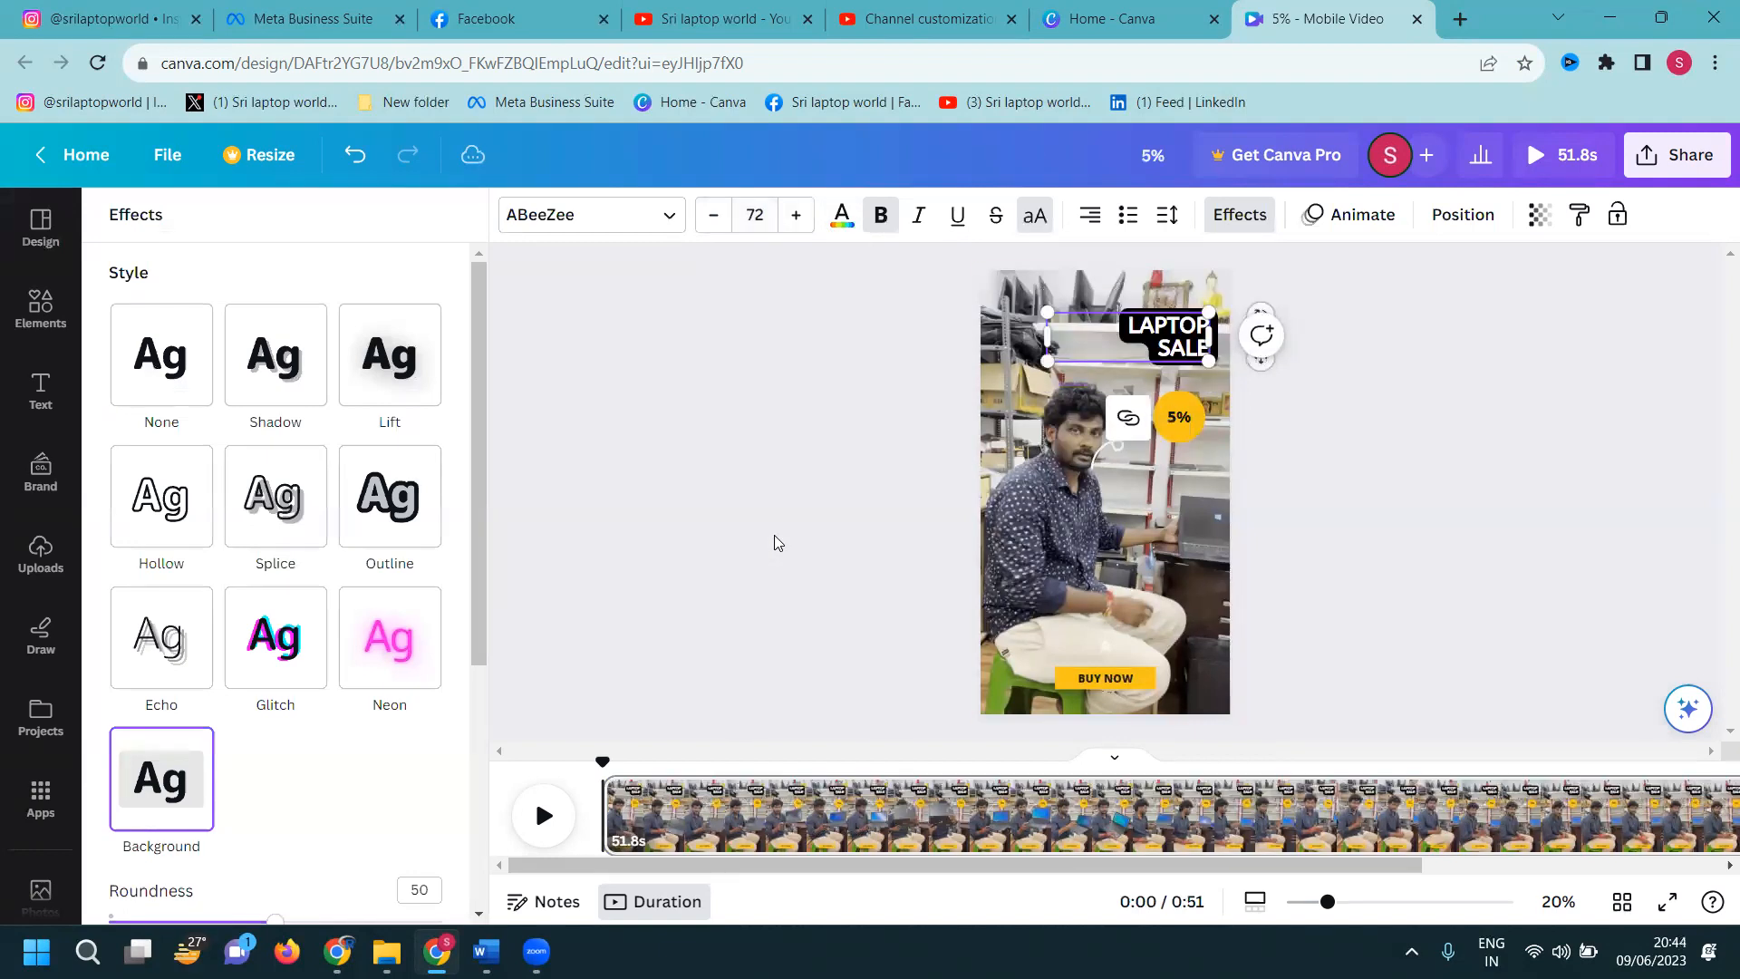
Widen the headline box so LAPTOP SALE fits on one line
left_click_drag(1045, 336, 947, 336)
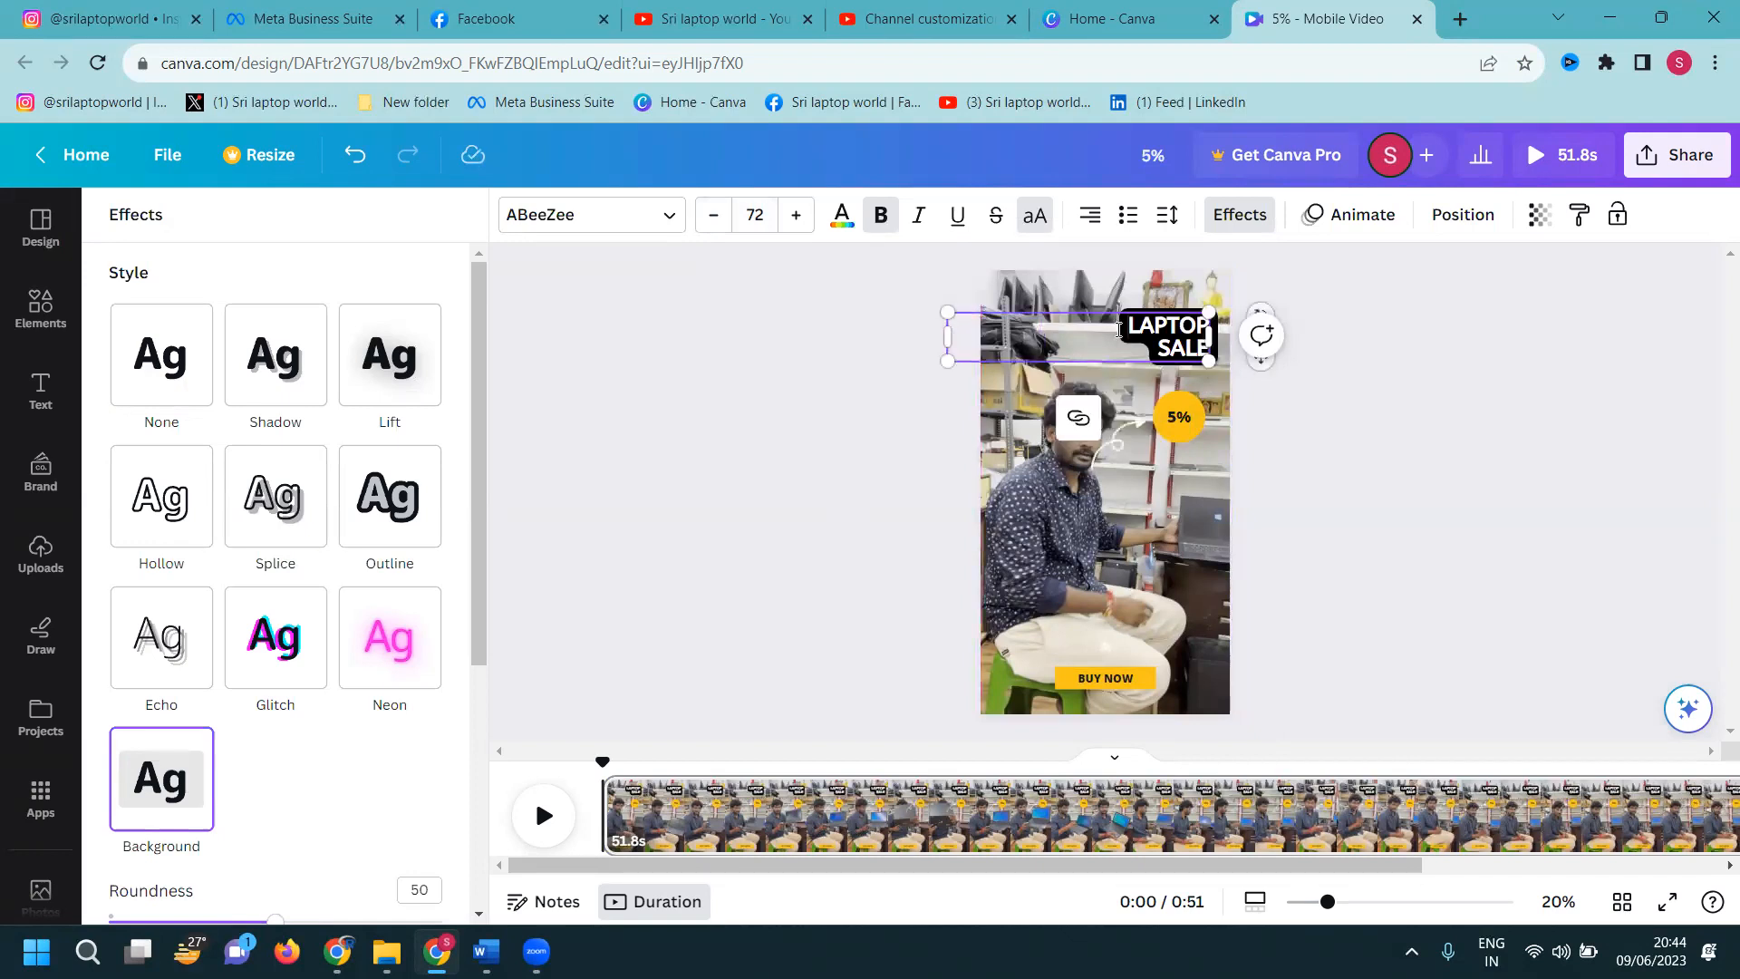
key("Delete")
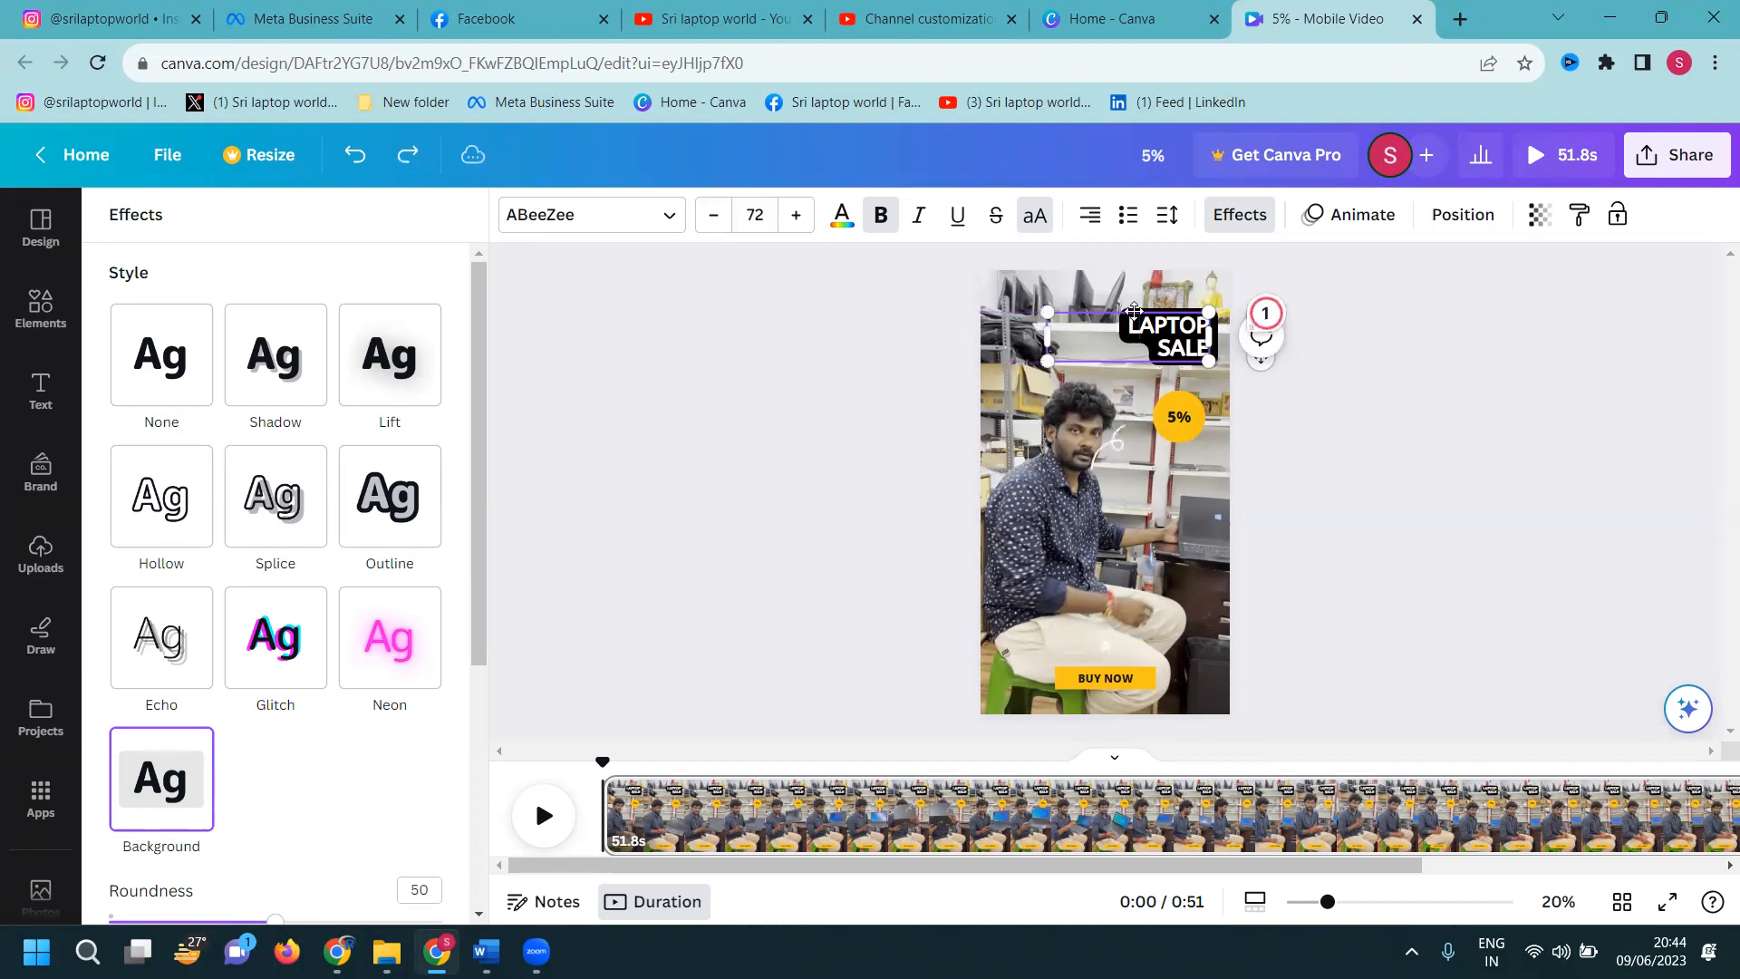
key("ctrl+z")
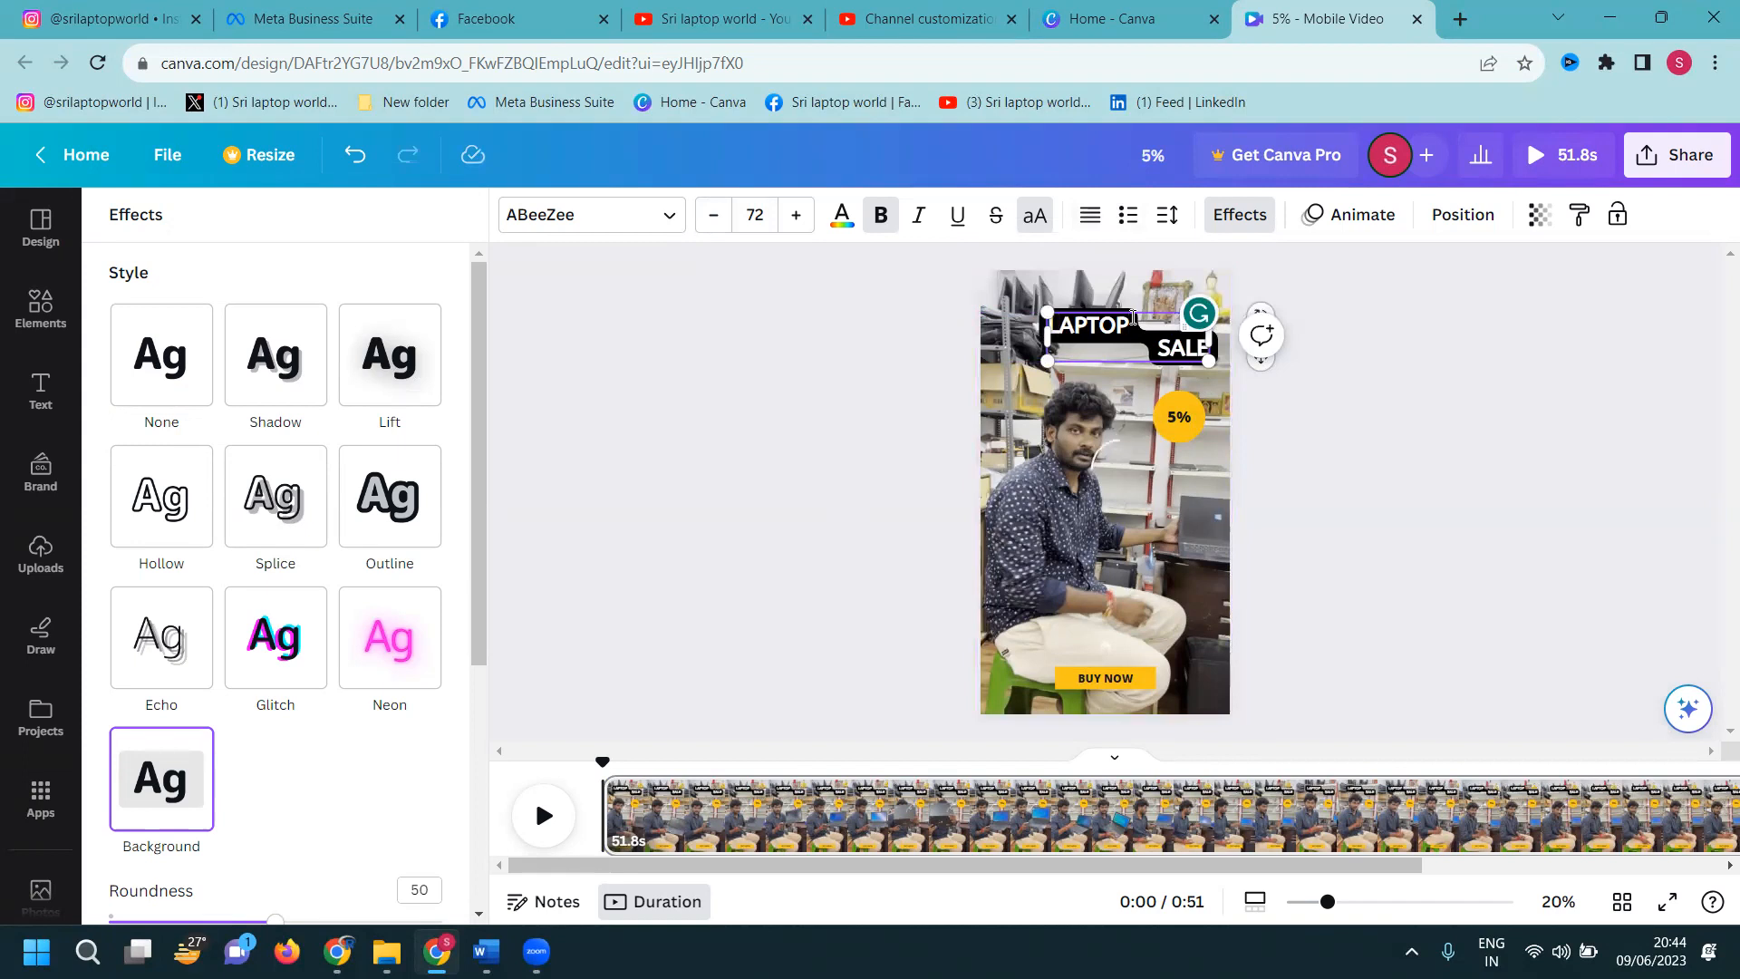
key("ctrl+z")
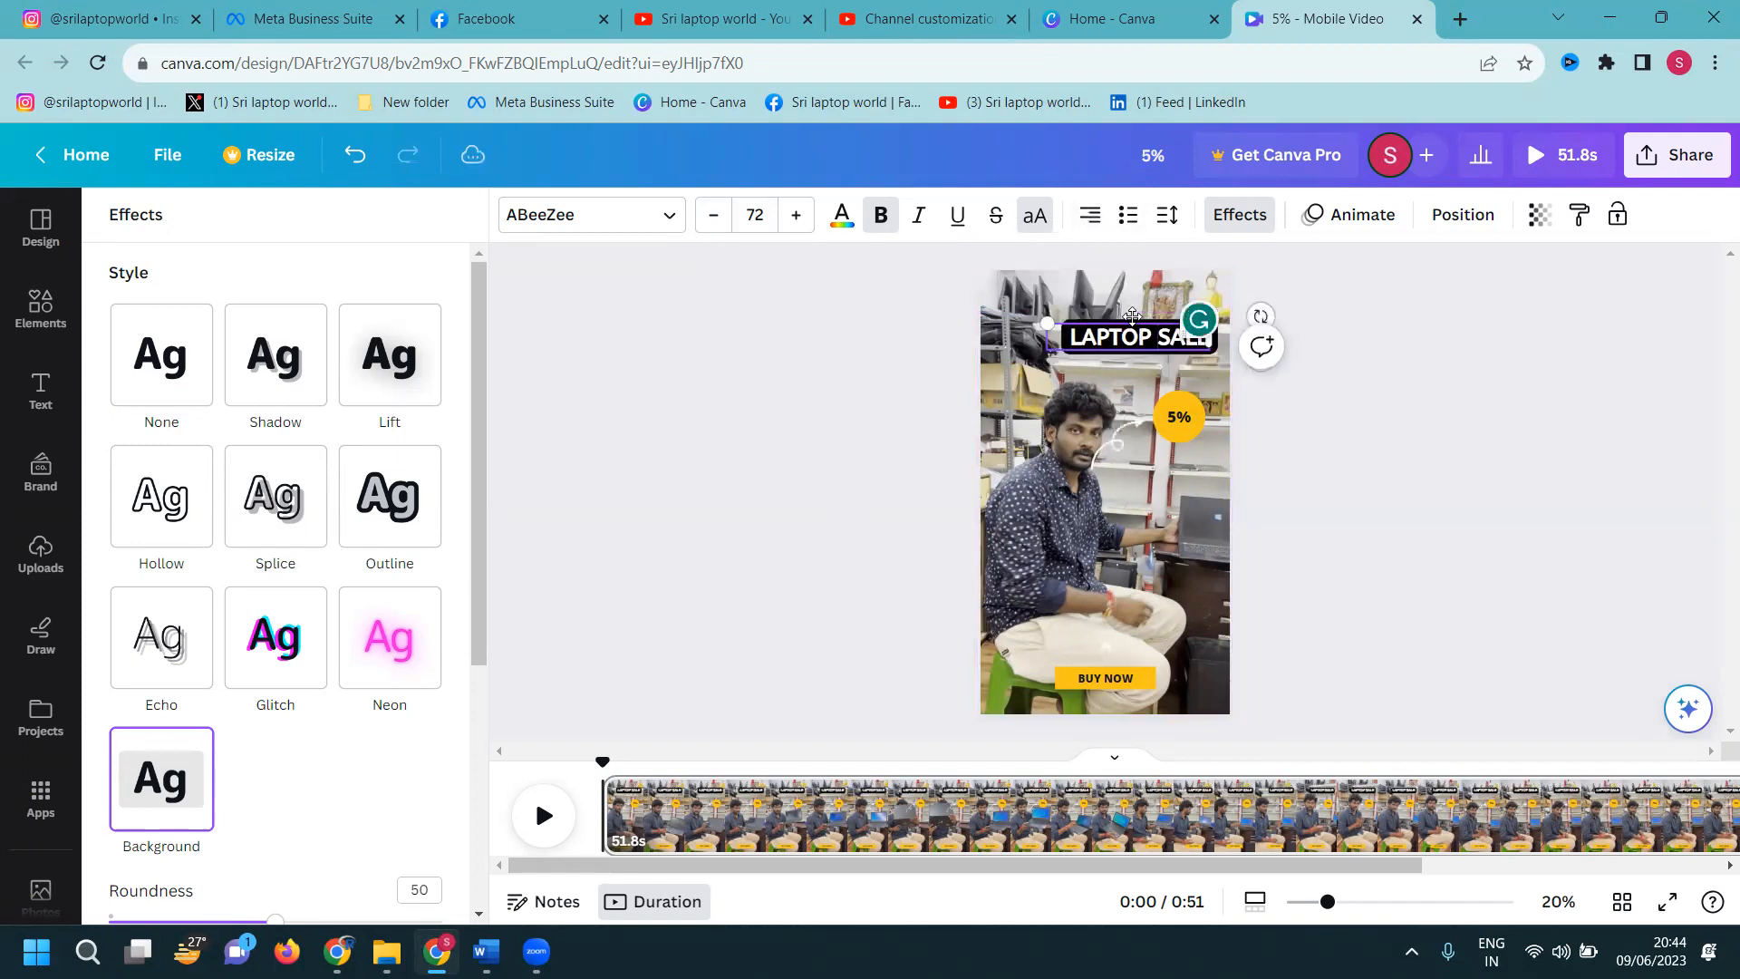
Deselect the headline and browse the uploaded images
left_click(1414, 399)
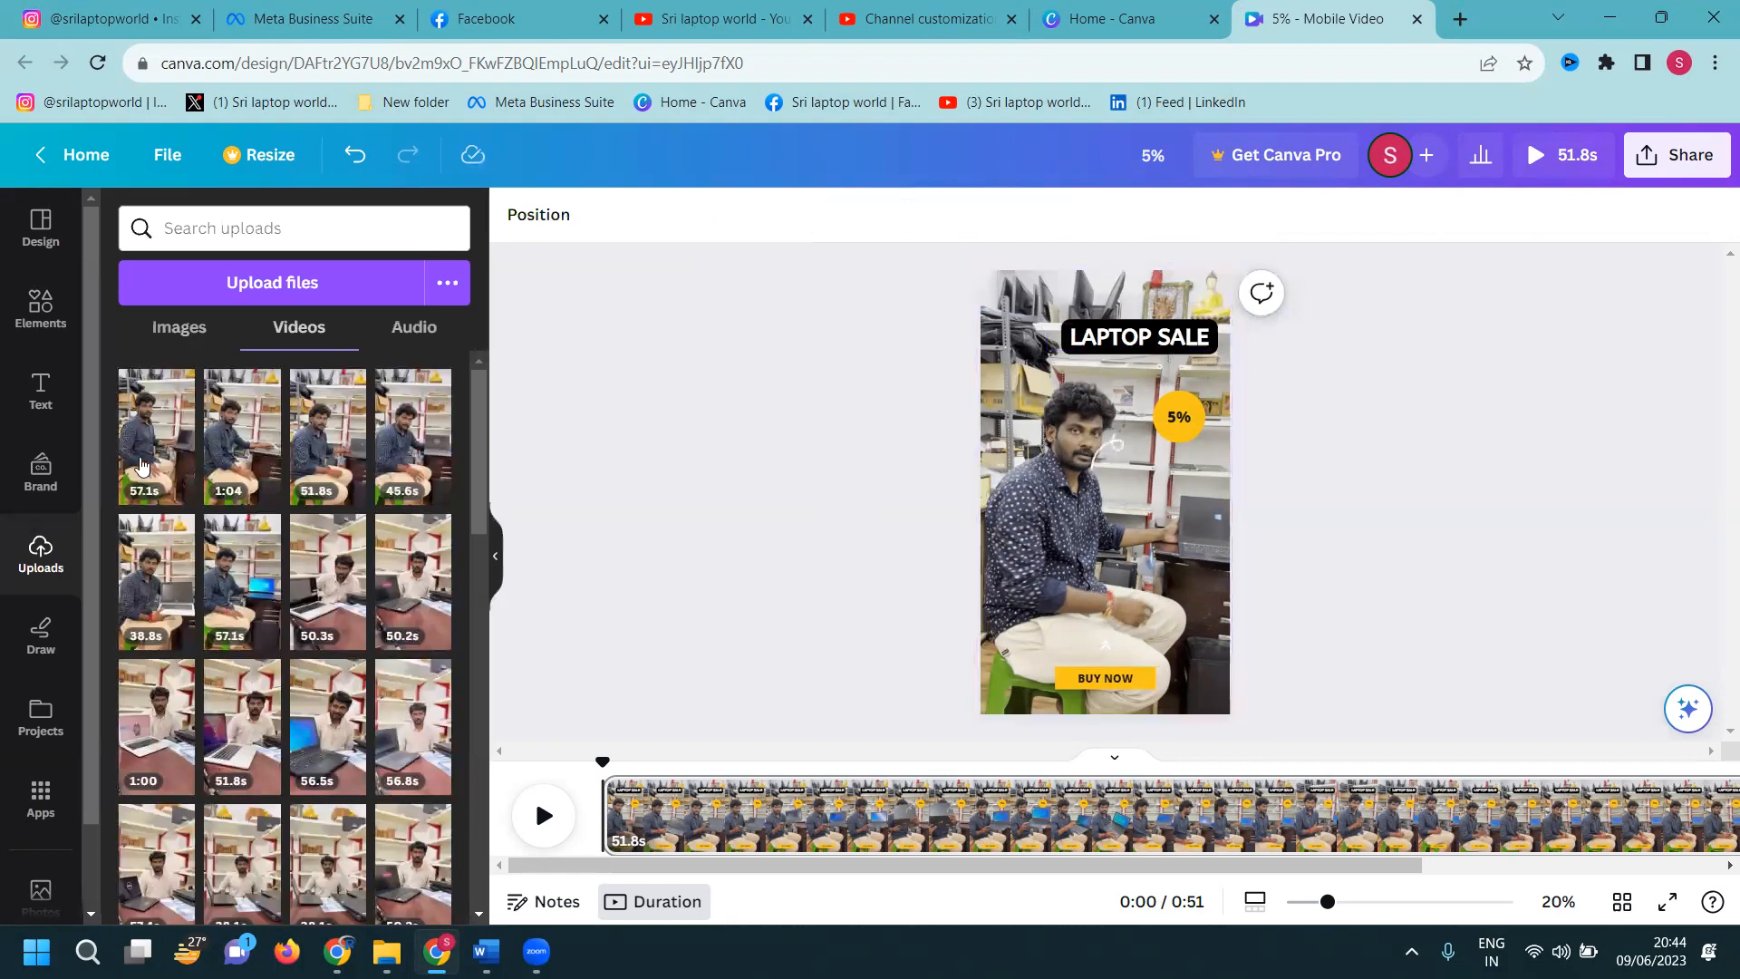
left_click(143, 329)
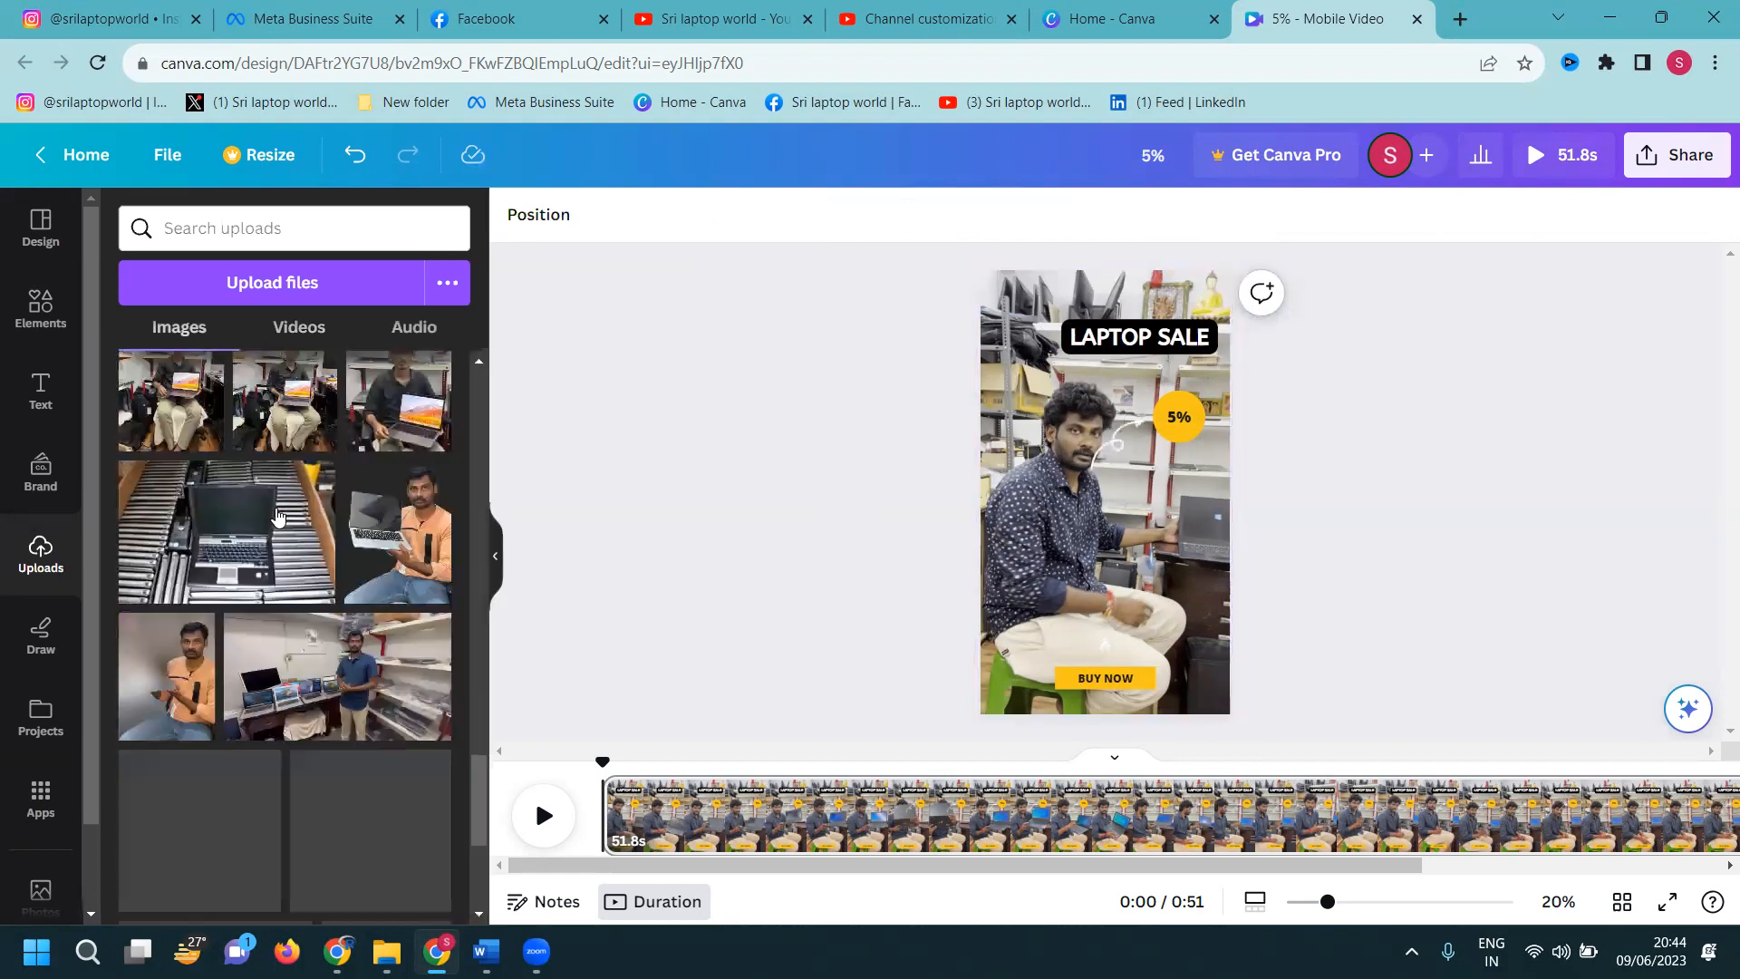
scroll(277, 522, "down", 10)
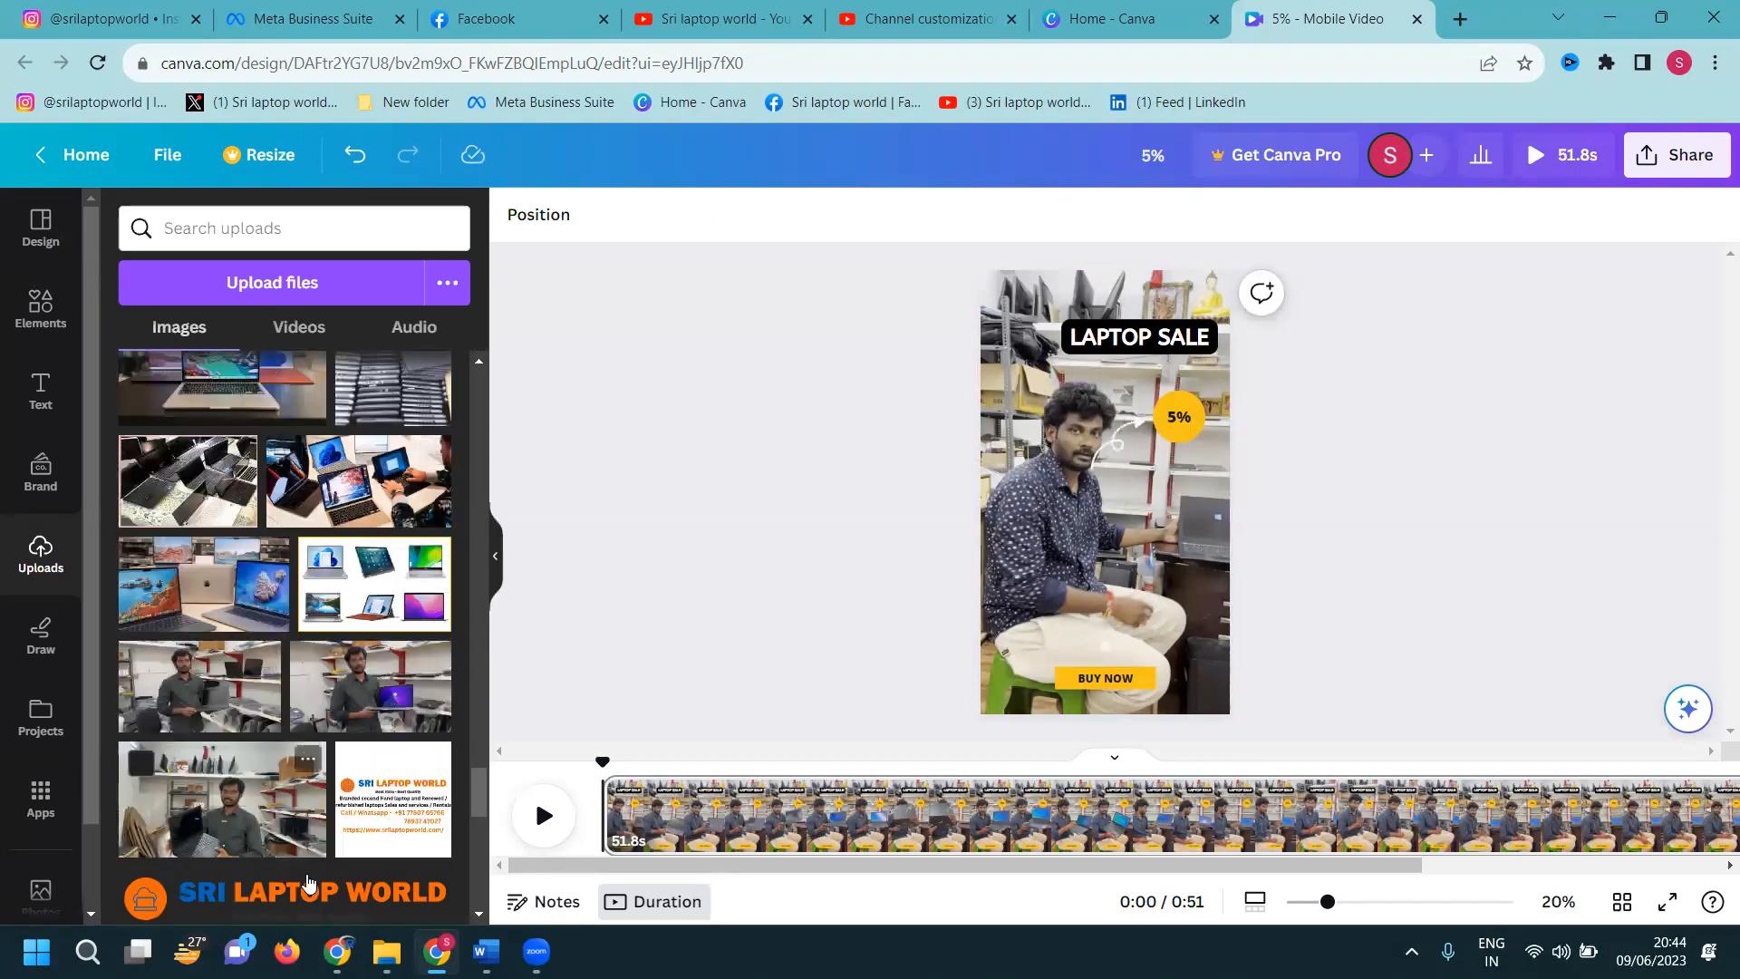
Add the Sri Laptop World logo and place it just above the BUY NOW button
left_click(308, 892)
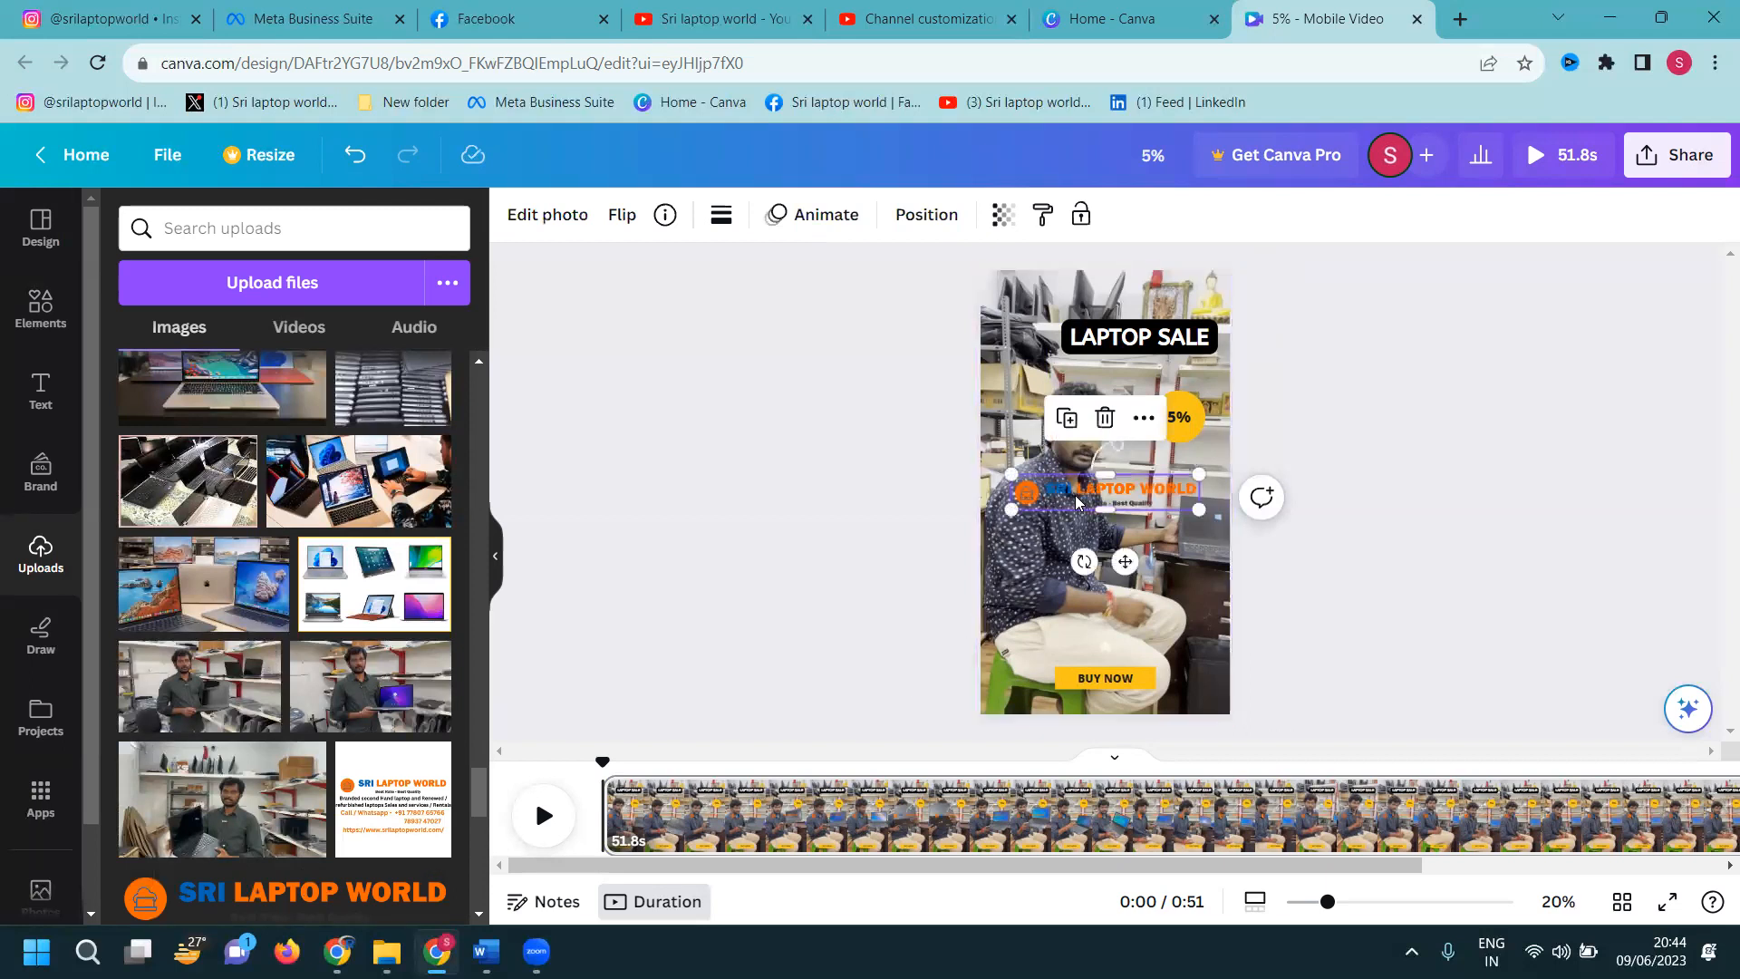
left_click_drag(1077, 514, 1067, 635)
left_click(1351, 596)
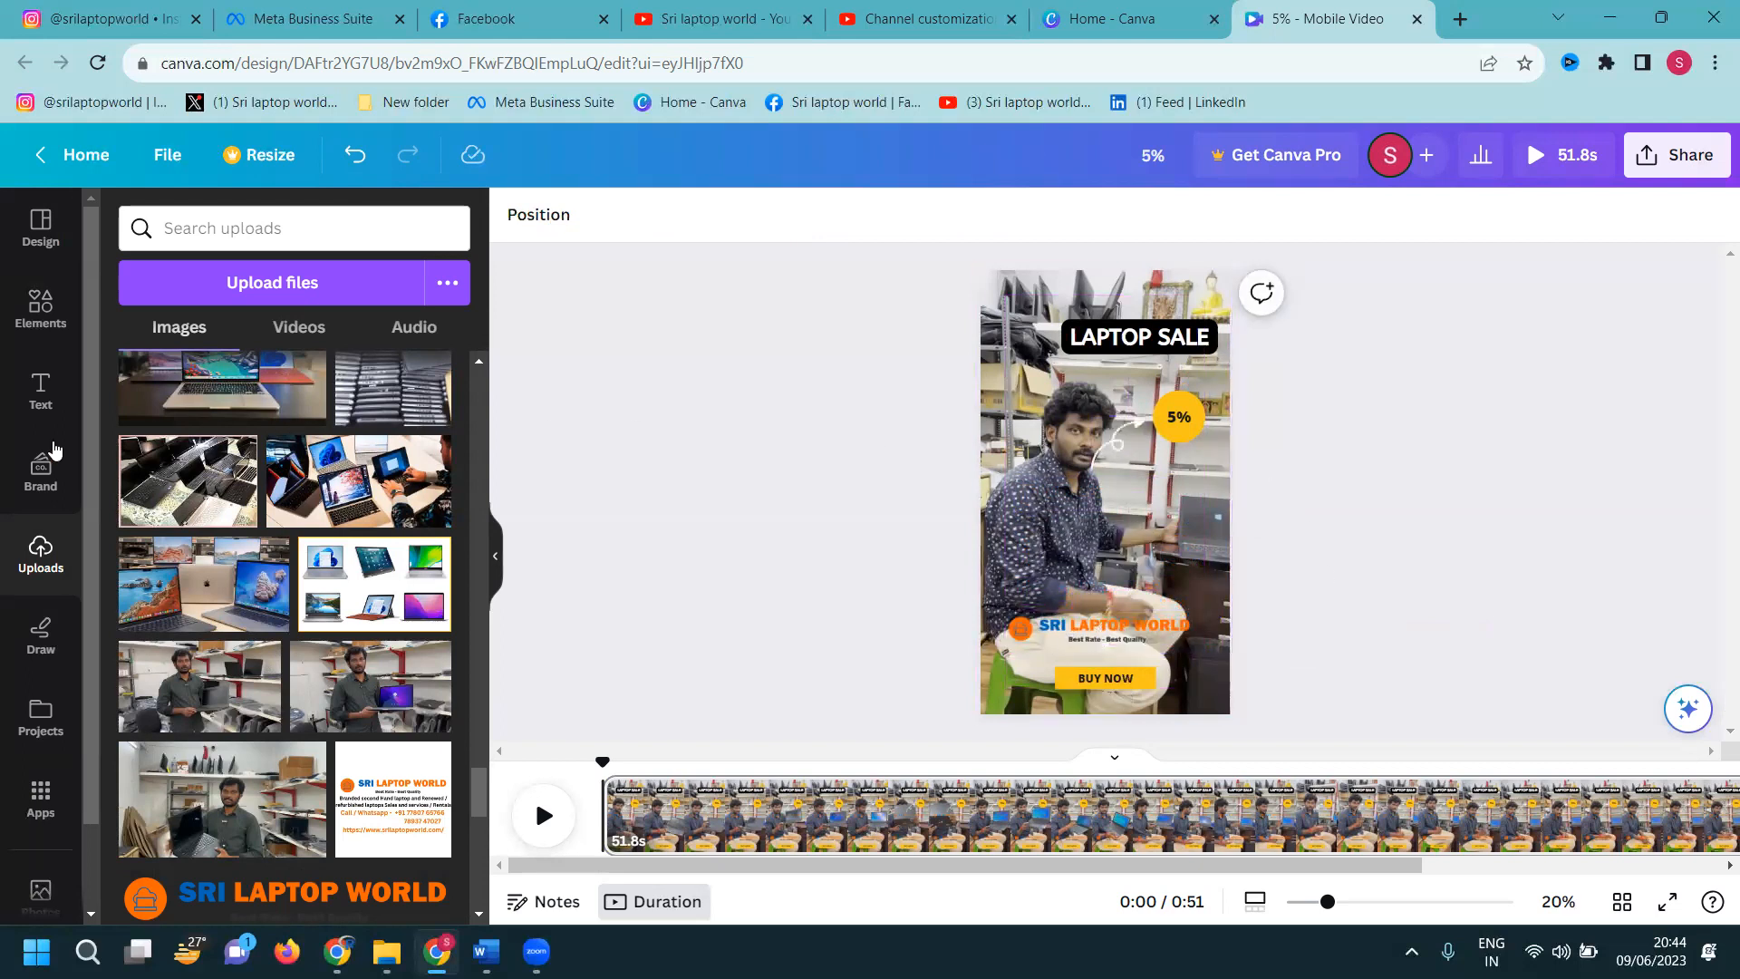
Add a subheading with the shop's phone number on a yellow Background effect
left_click(25, 387)
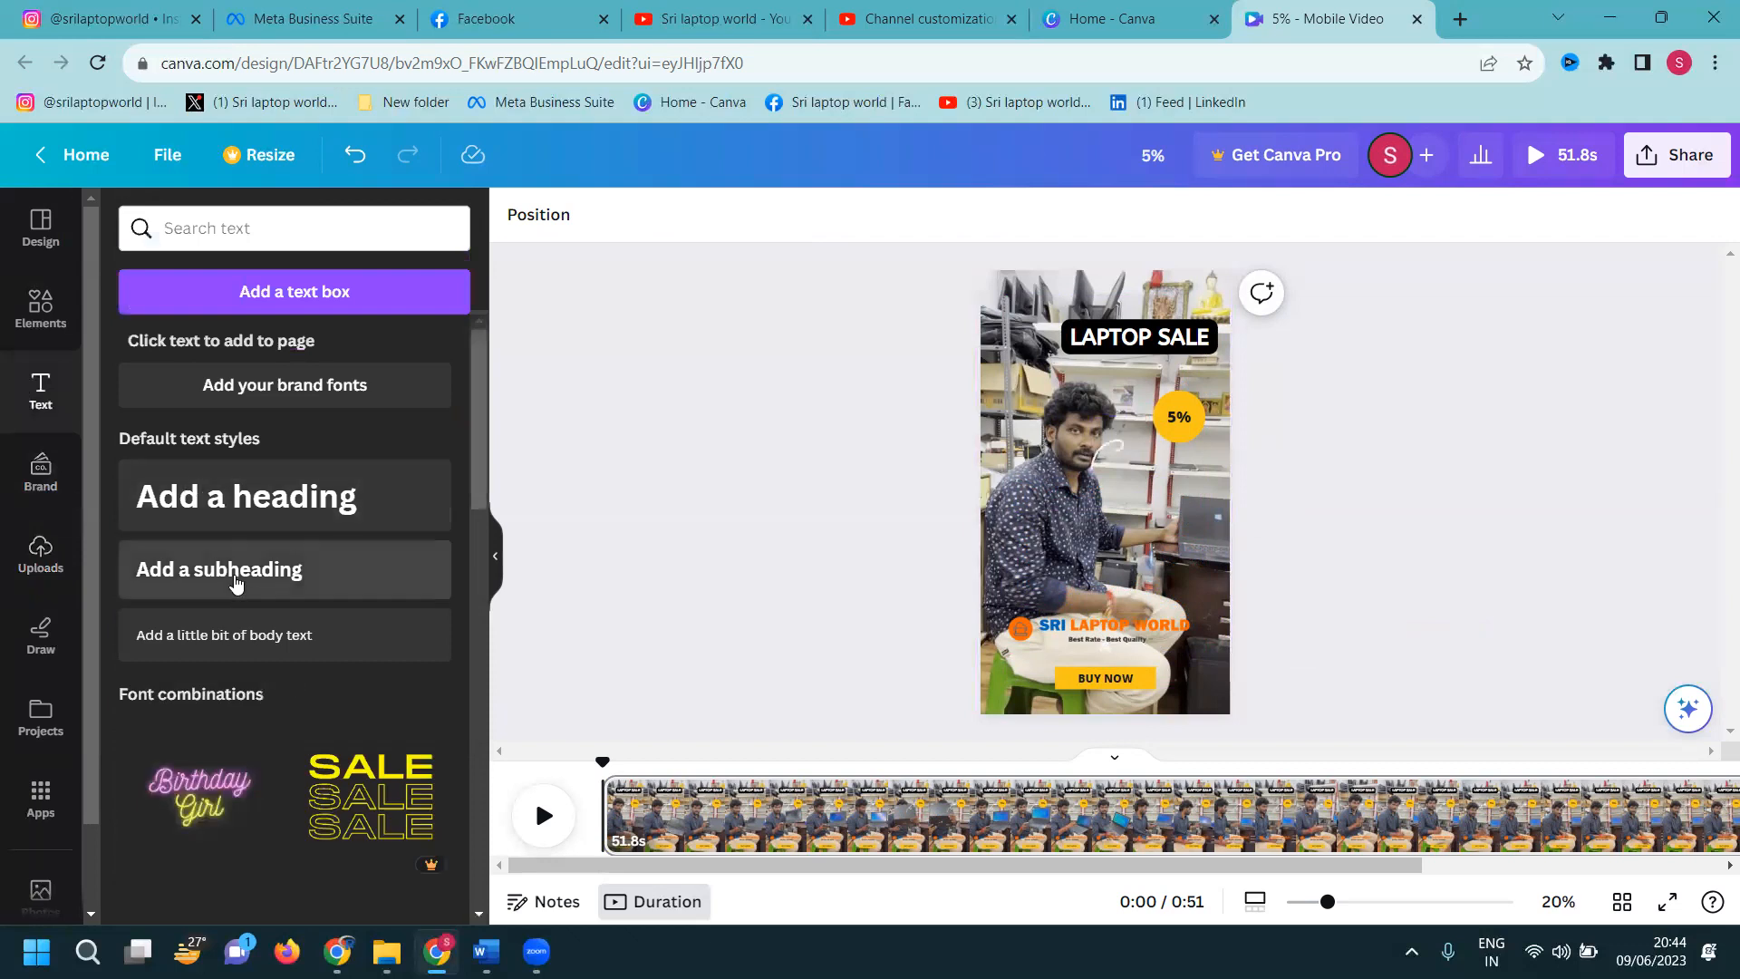
left_click(238, 583)
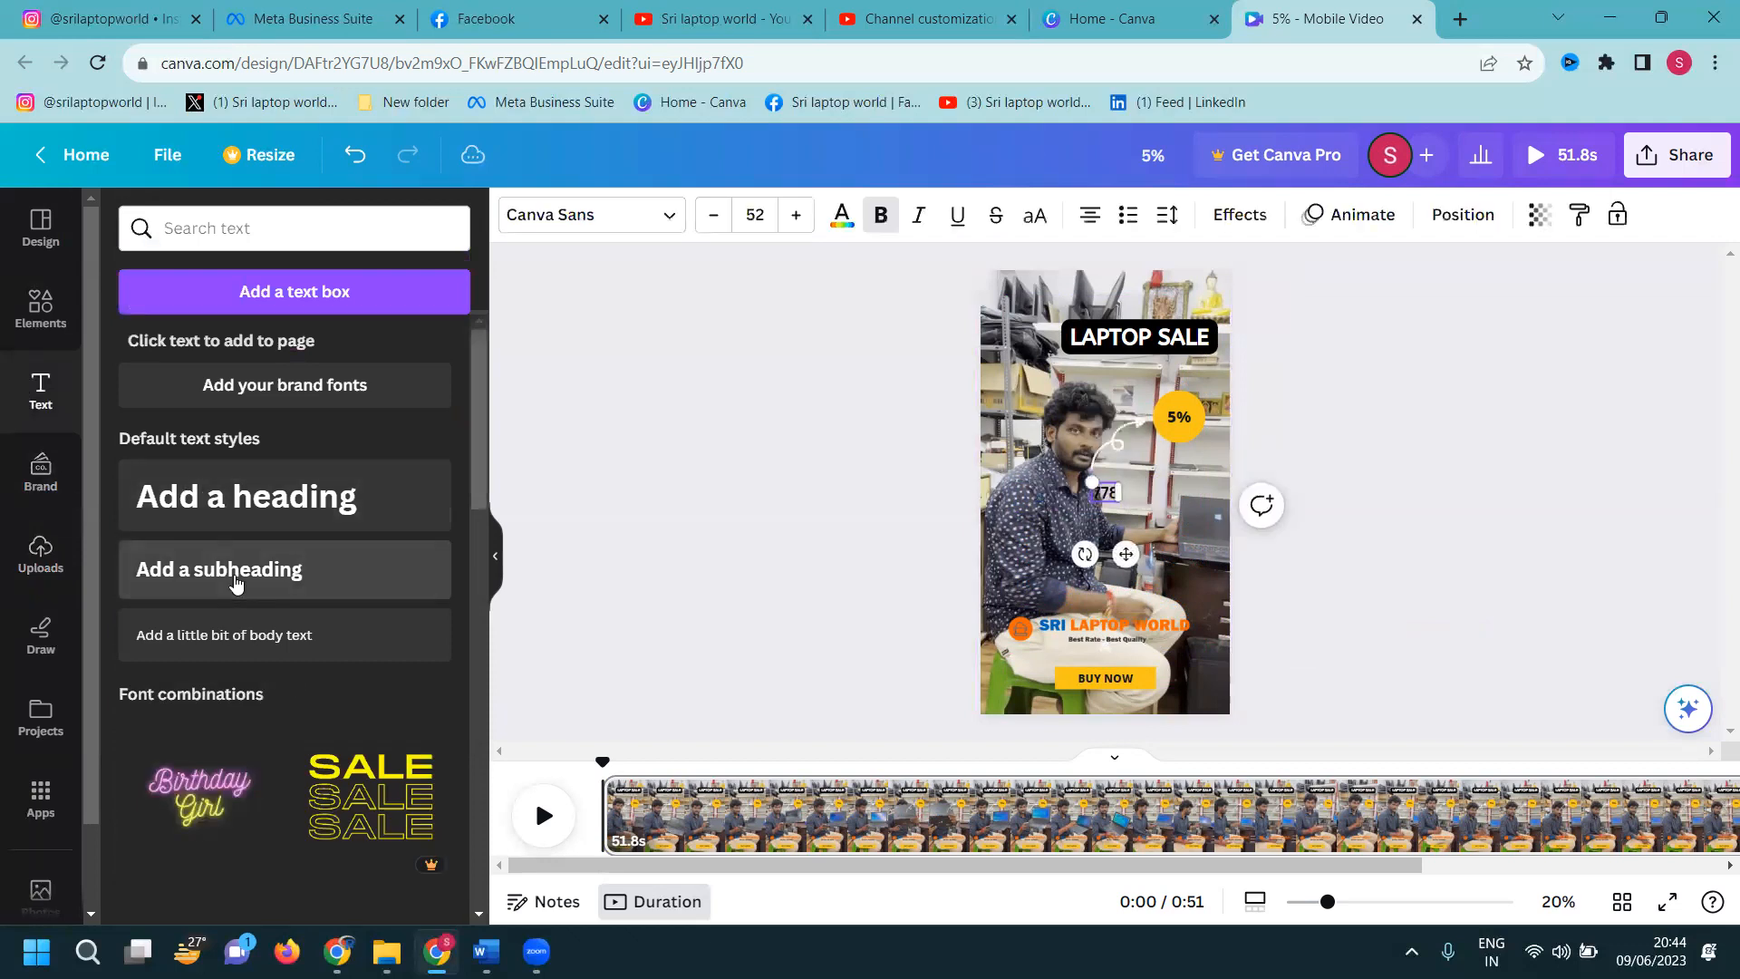
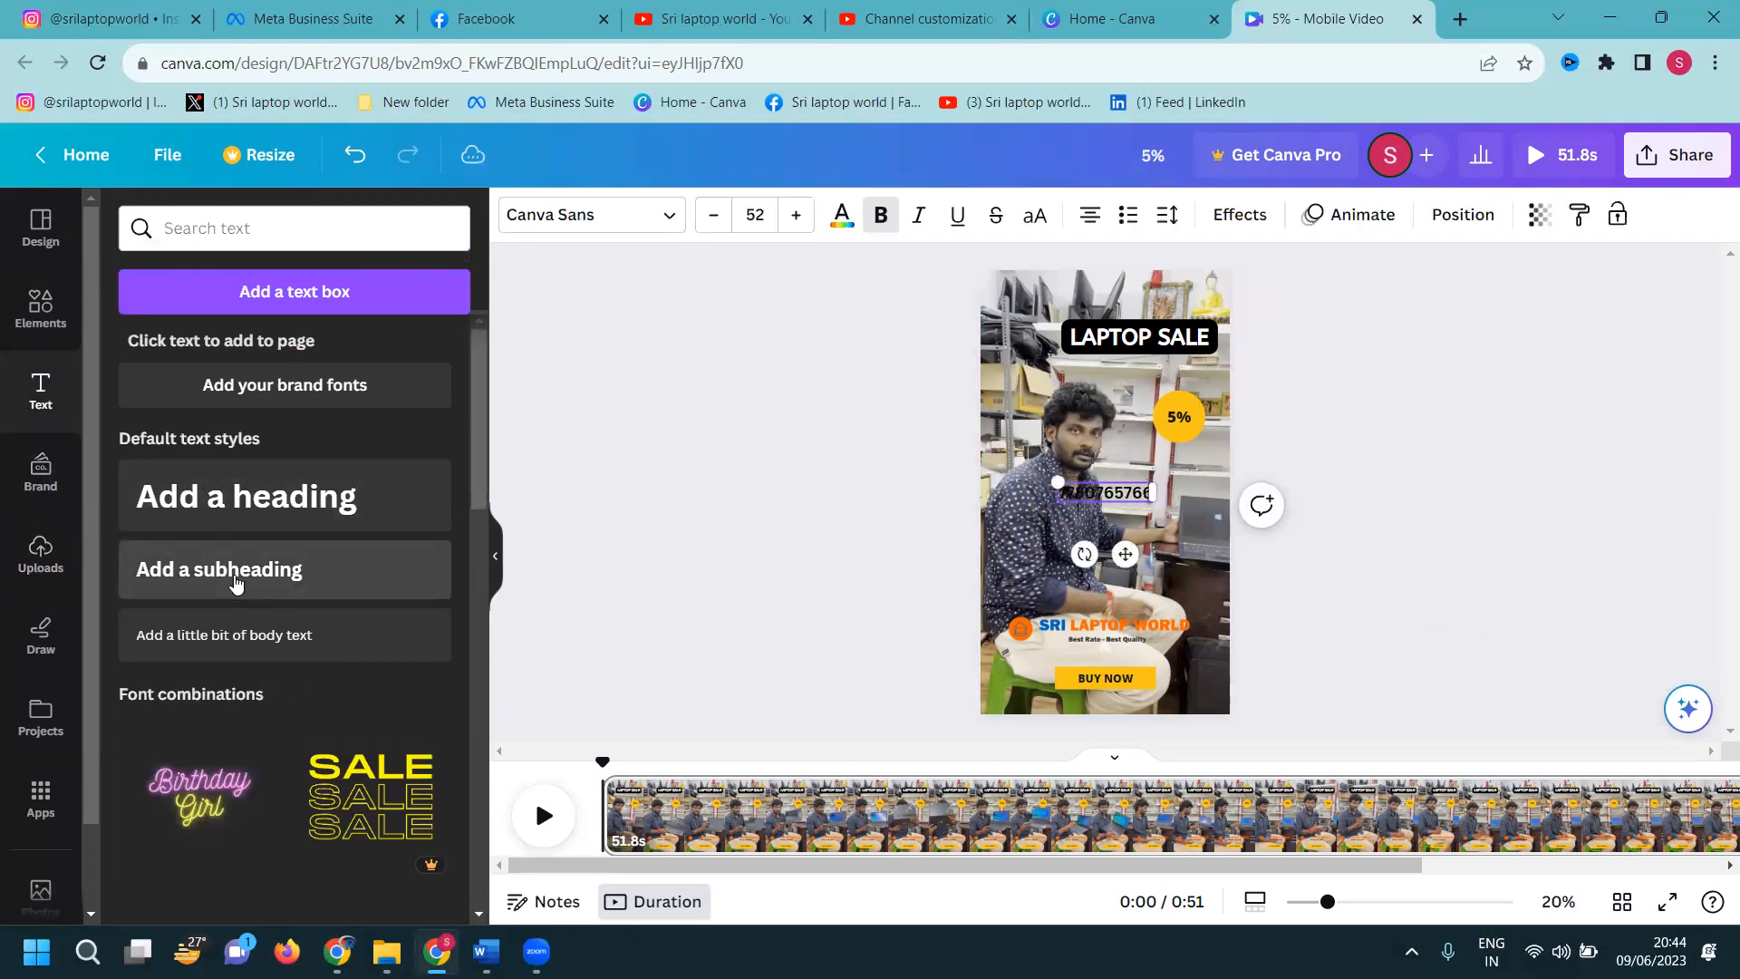
key("ctrl+a")
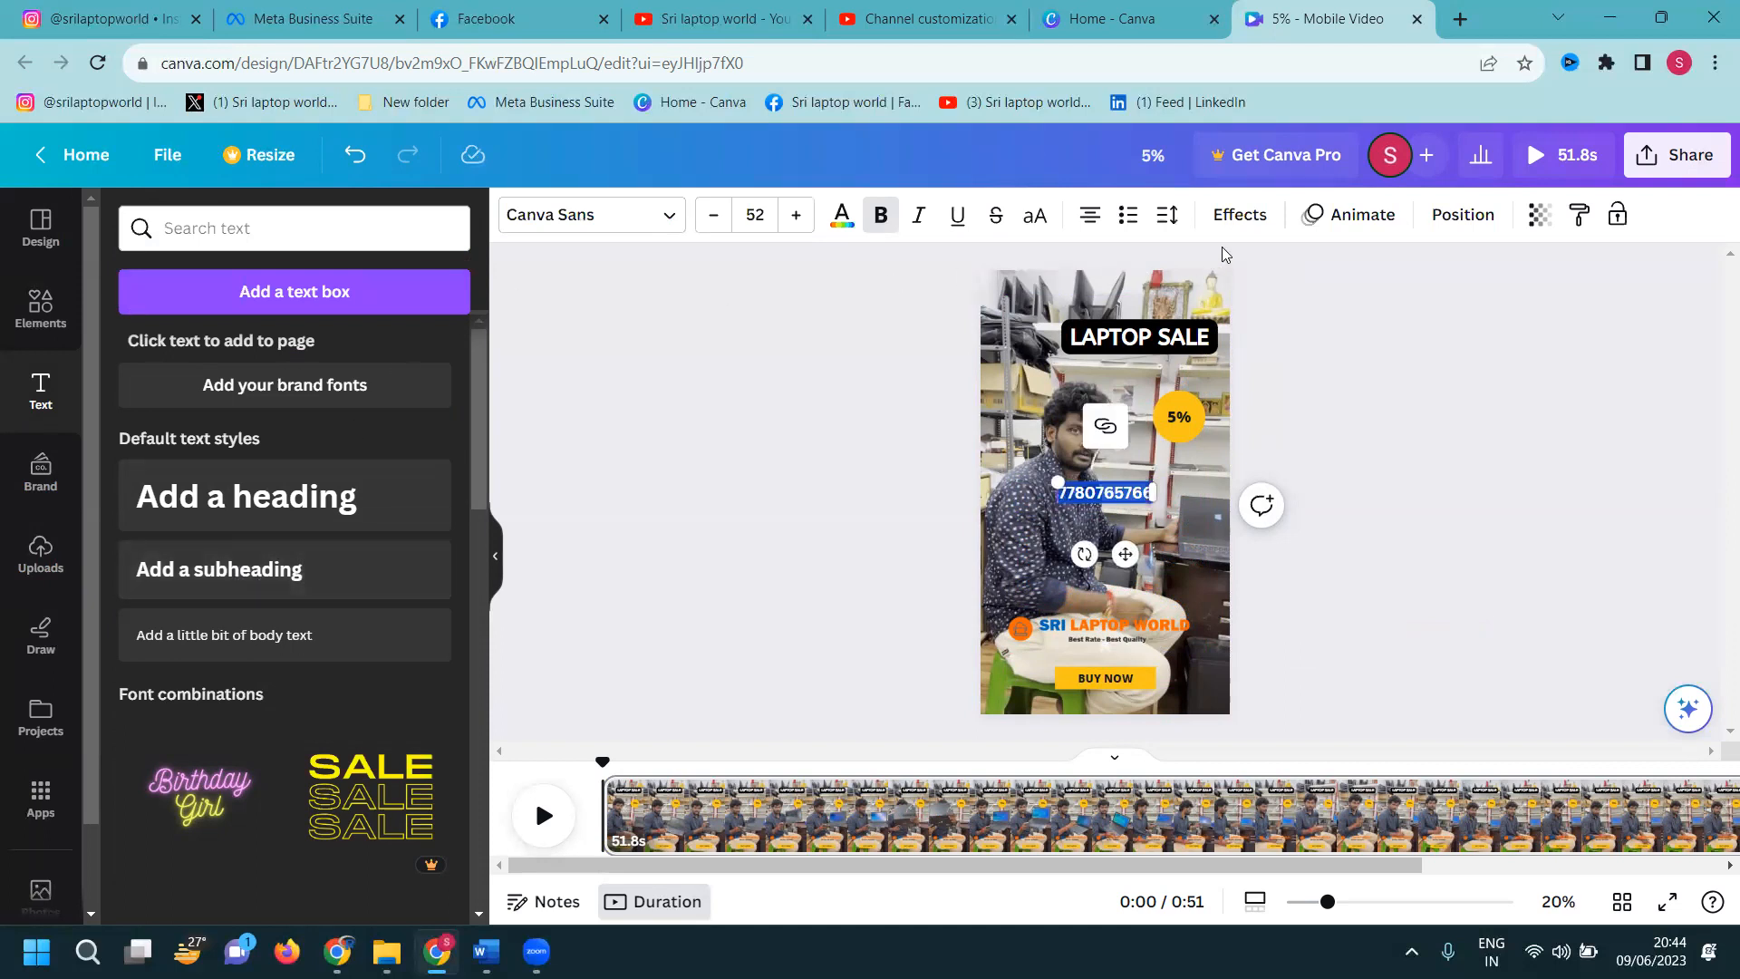
left_click(1240, 215)
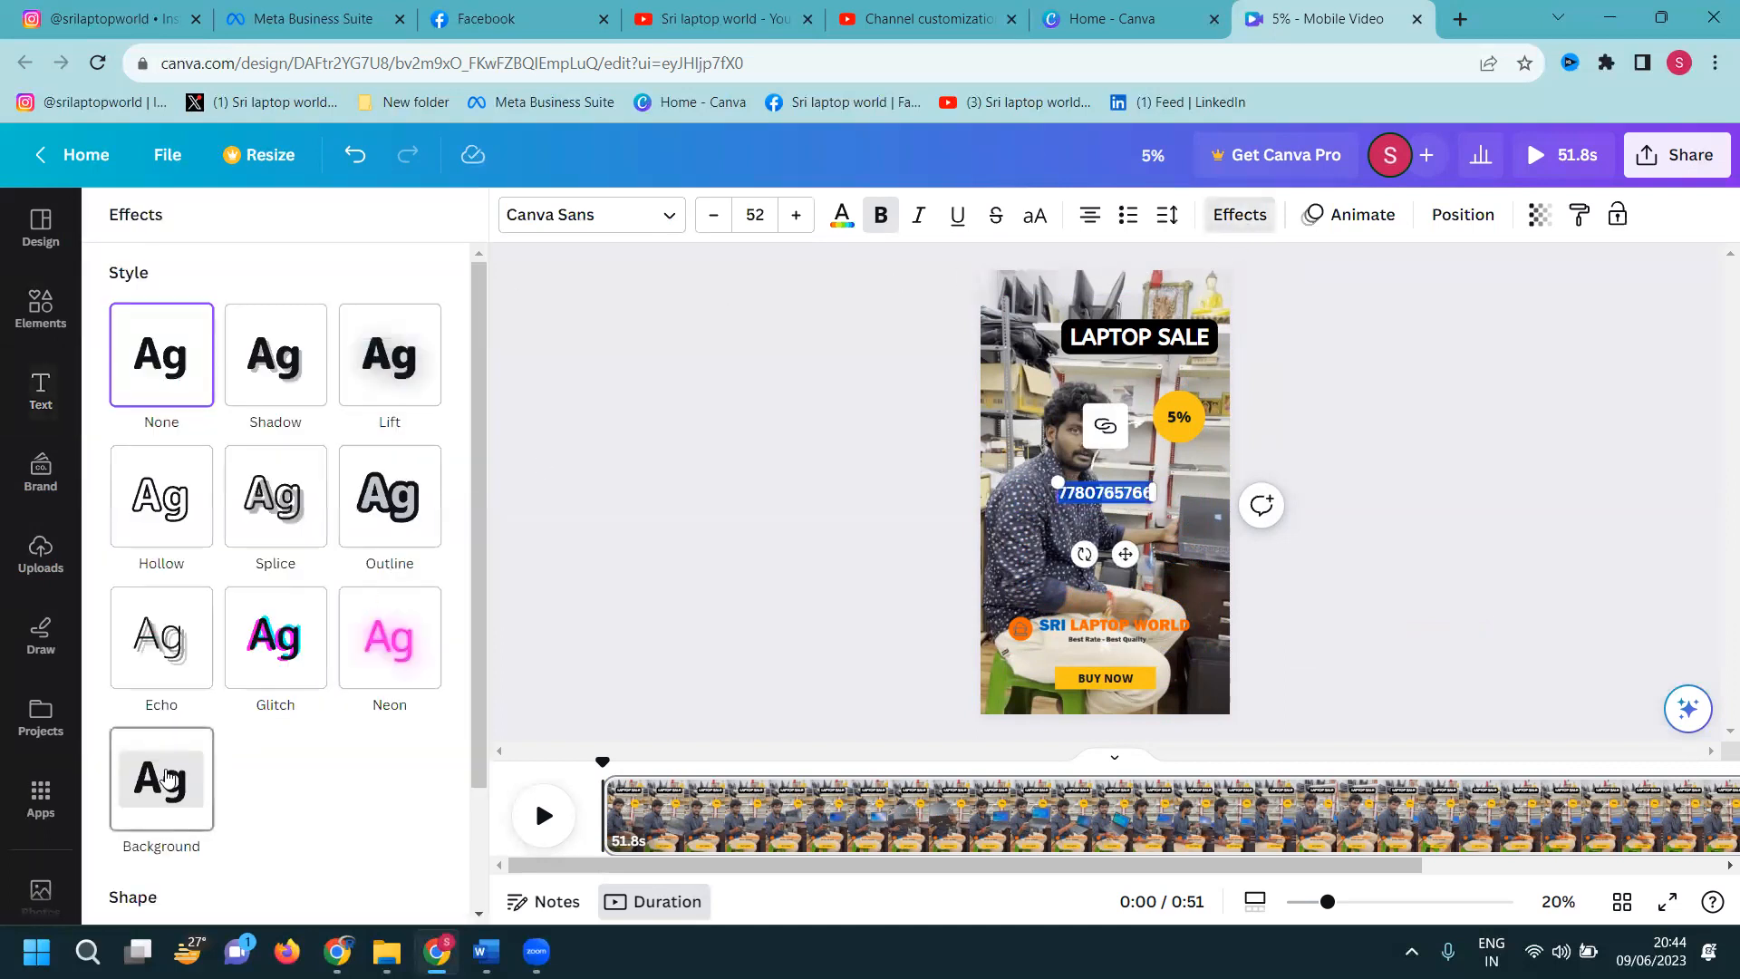
left_click(167, 777)
key("Escape")
Move the phone number box down to sit just above the logo
left_click(960, 514)
left_click_drag(1091, 495, 1151, 567)
left_click(1340, 583)
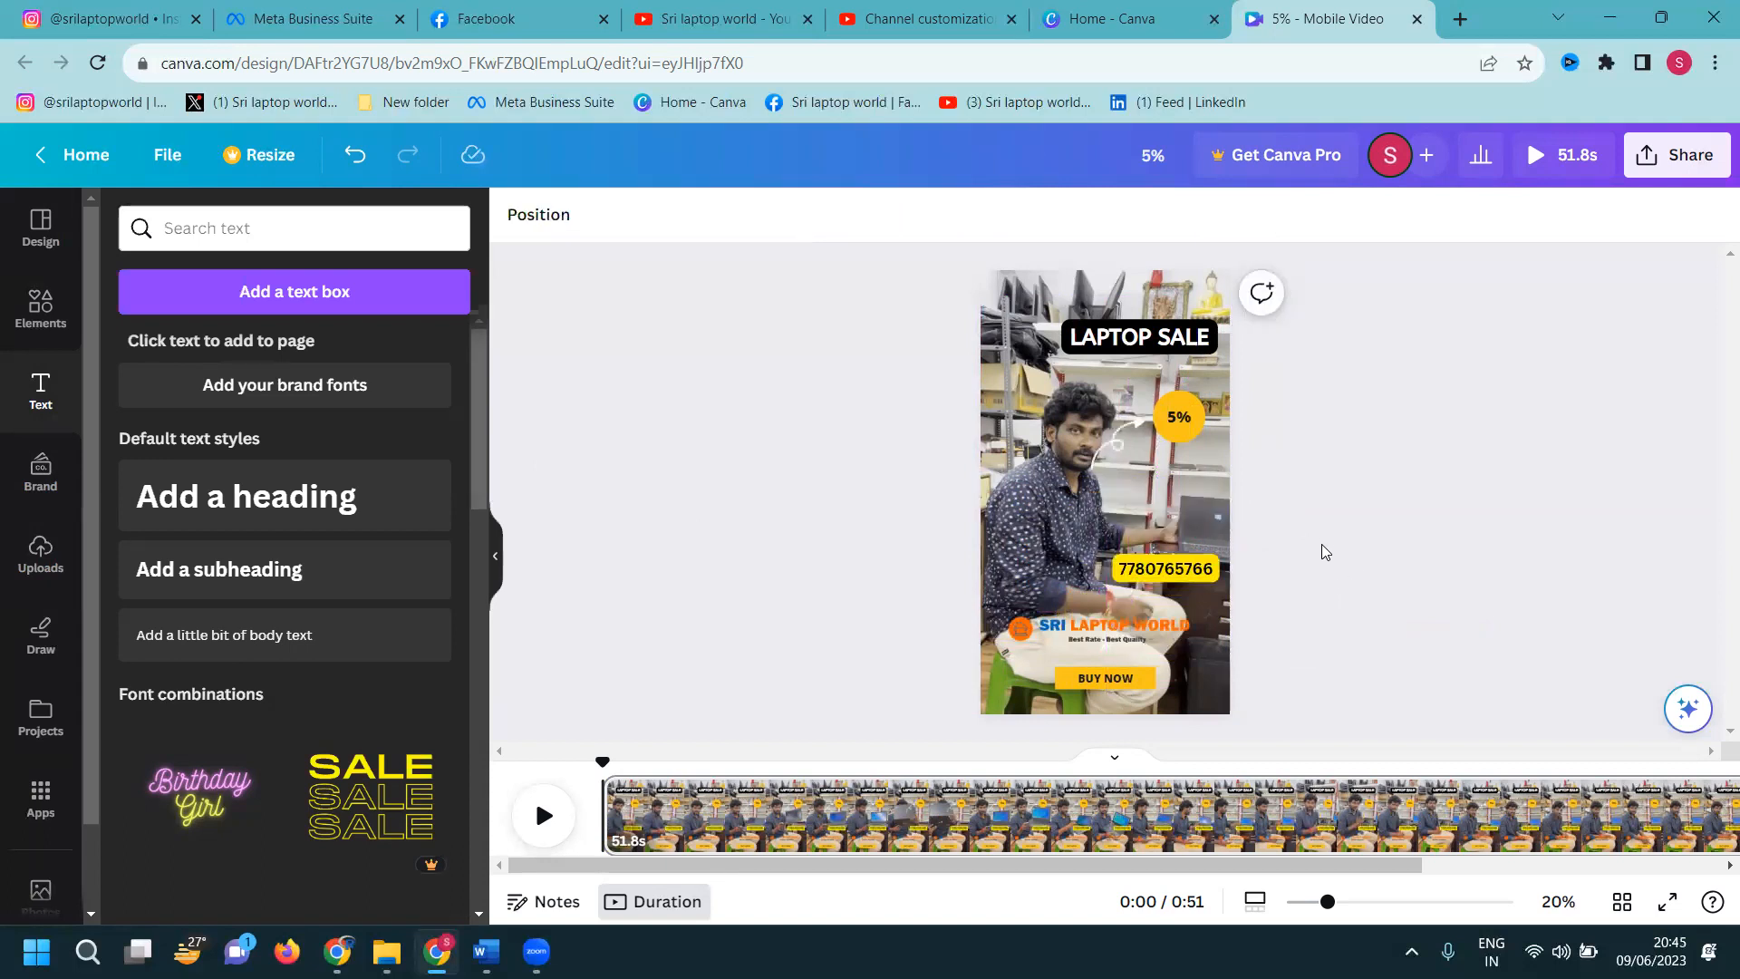
Change the yellow badge text to read Student 5%
left_click(1167, 421)
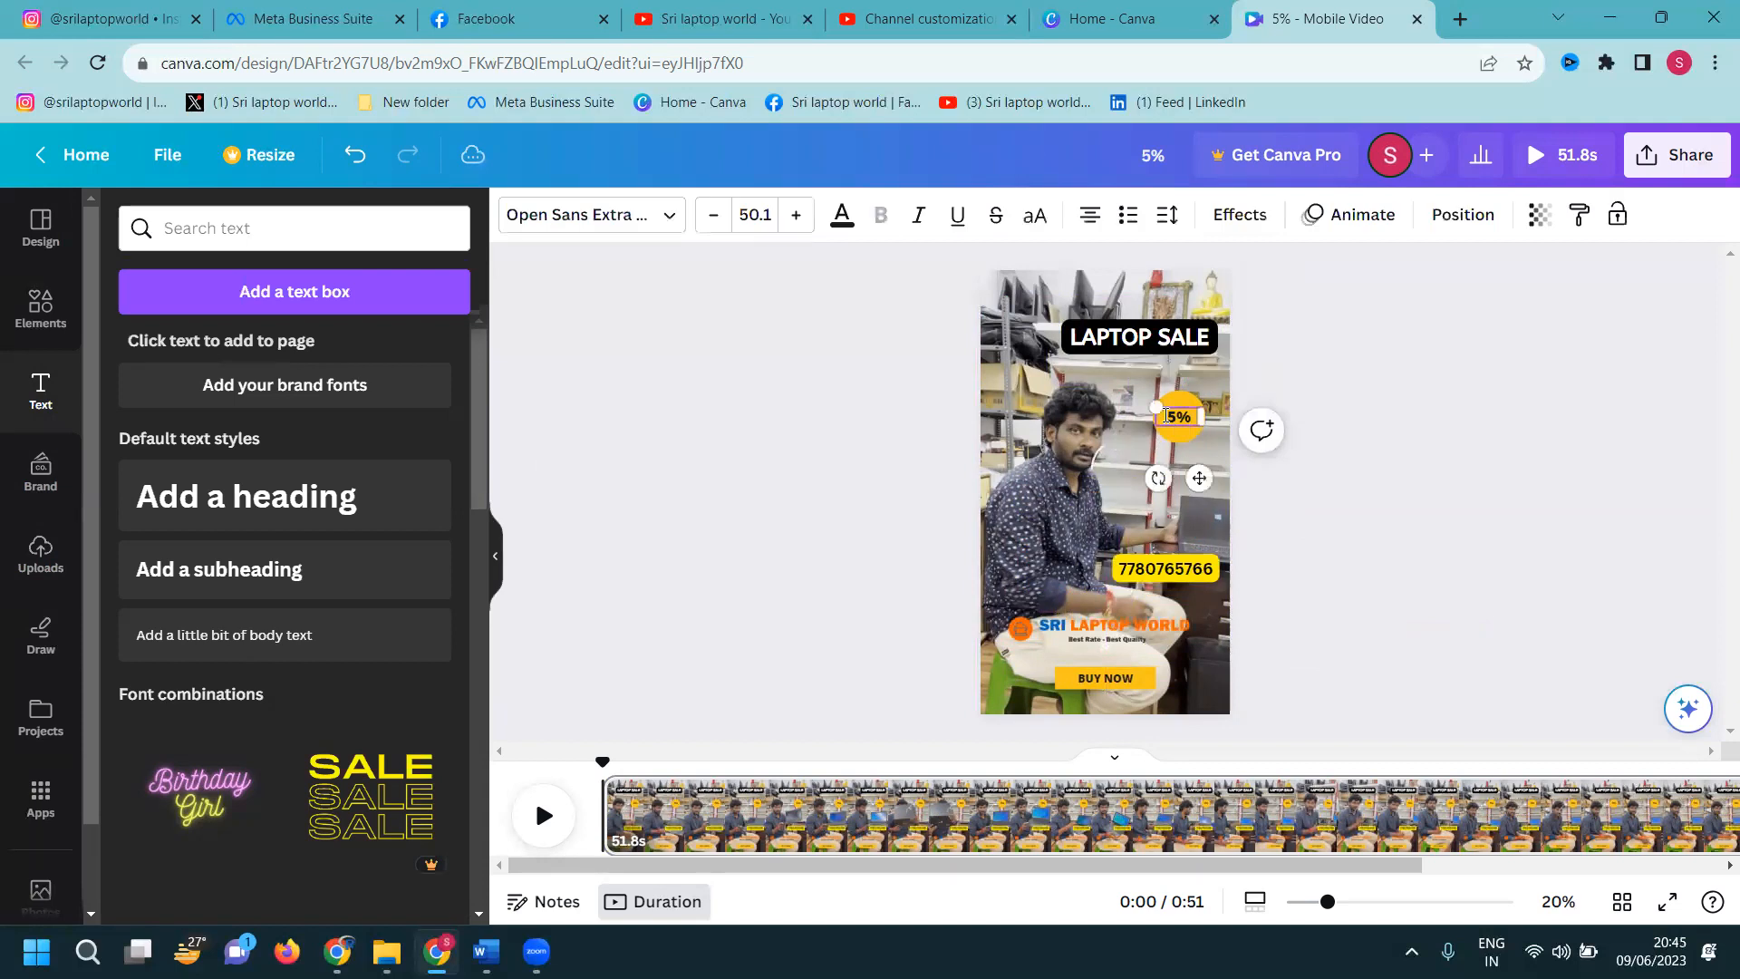
type("Stud ")
type("tudent")
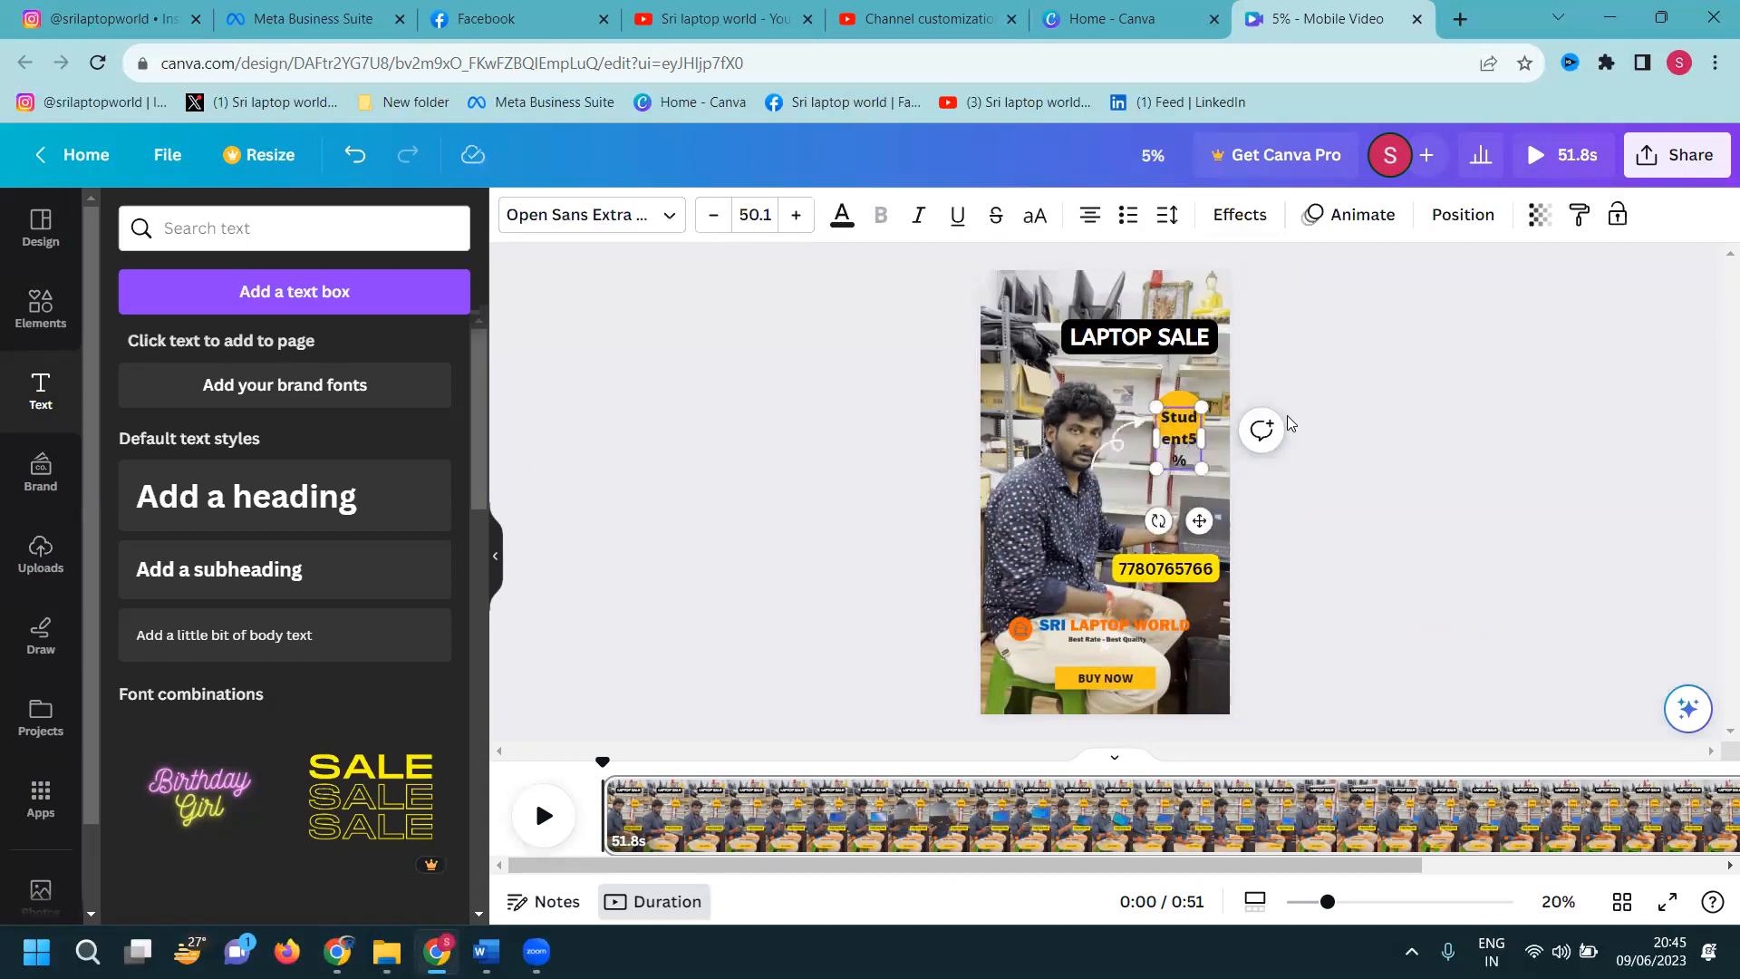
key("ctrl+a")
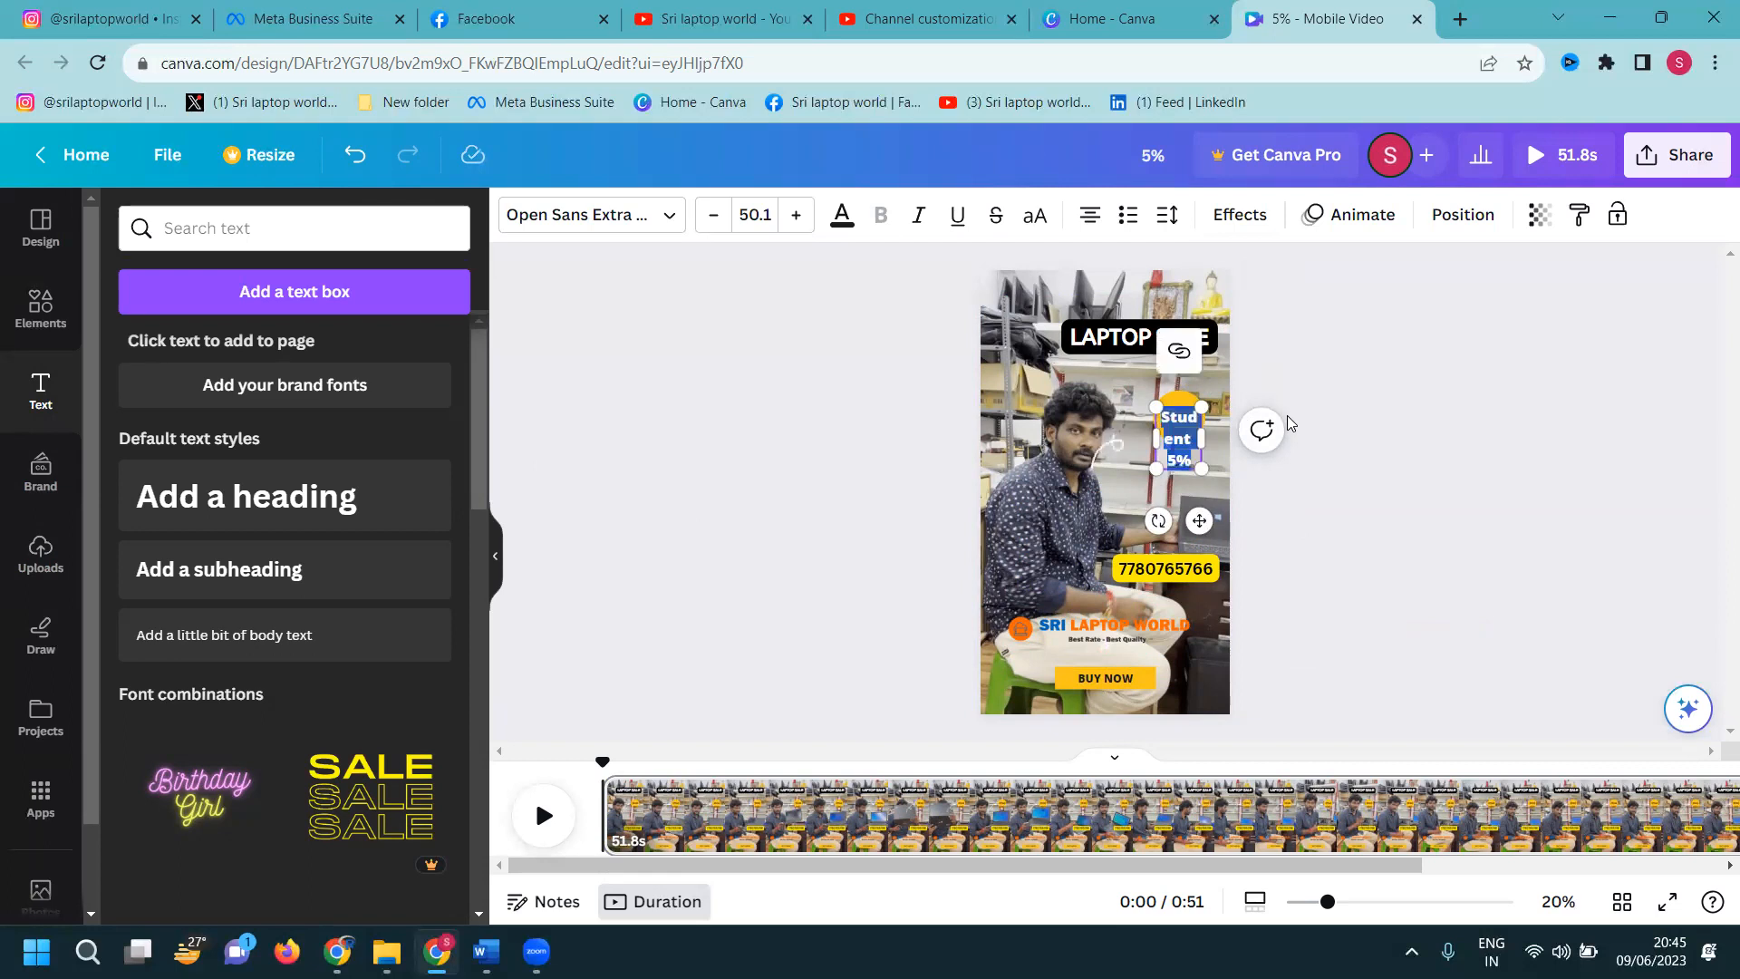
Set the badge text size to 28.1 and reposition the yellow badge circle
left_click(713, 215)
left_click(713, 216)
left_click(713, 216)
left_click(713, 215)
left_click(722, 223)
left_click(721, 224)
left_click(722, 224)
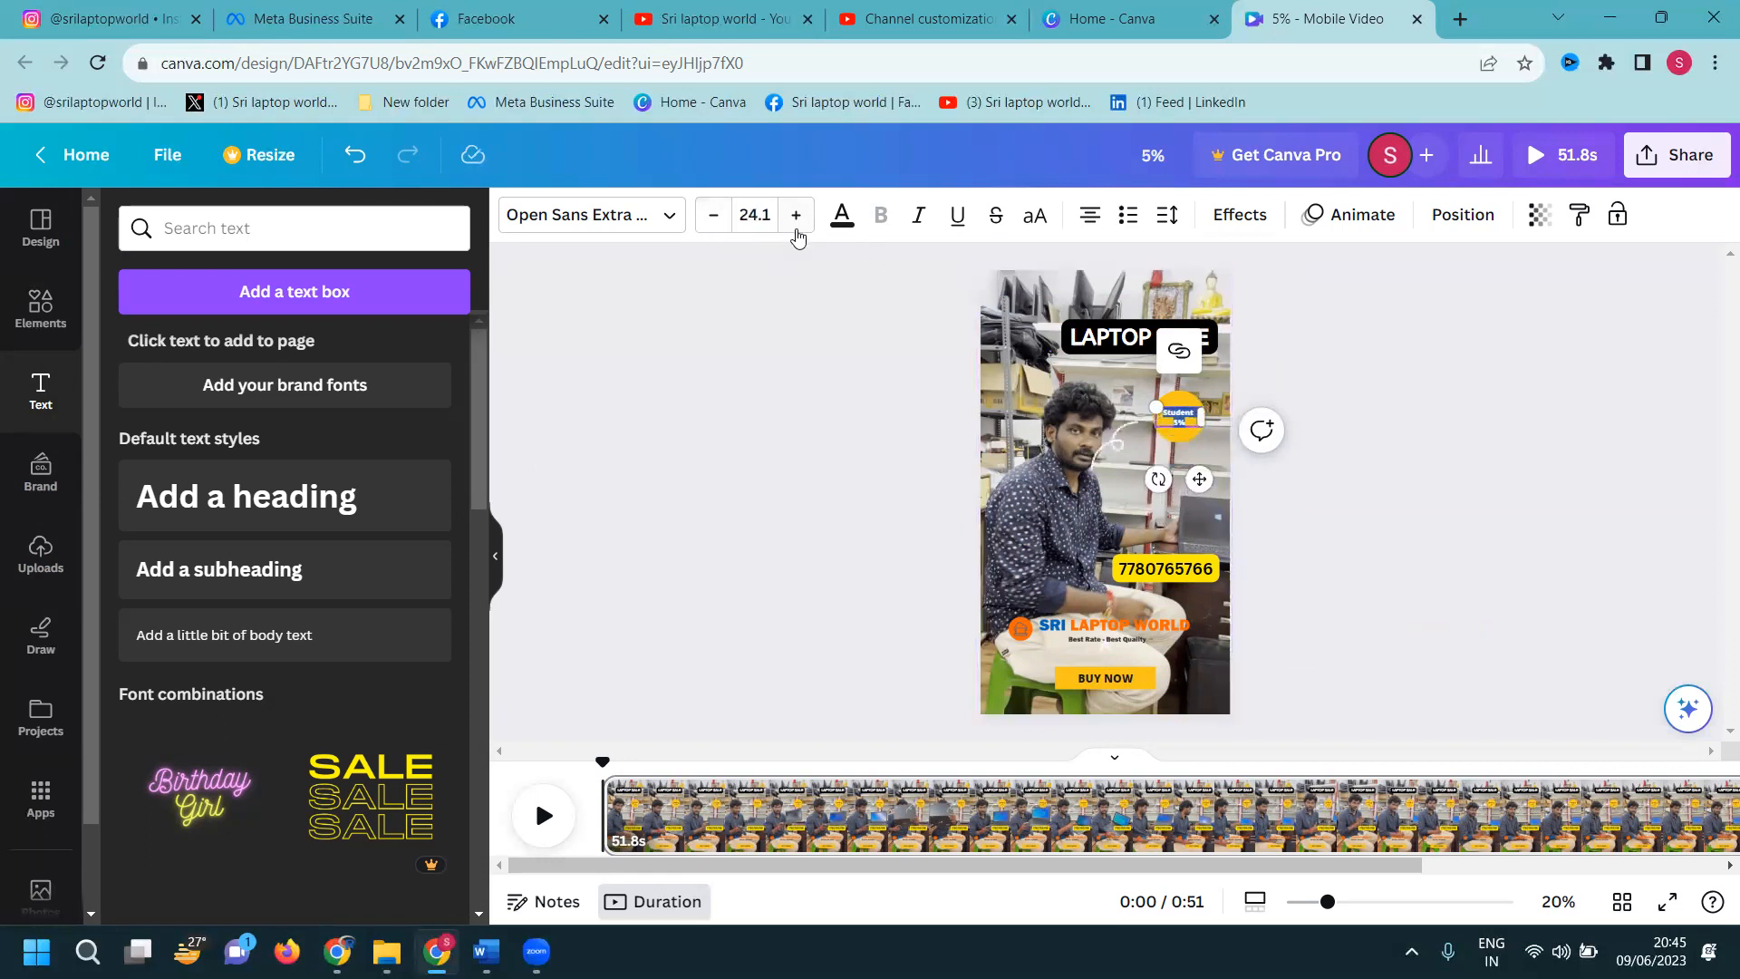
left_click(797, 215)
left_click(797, 216)
left_click(797, 216)
left_click(796, 216)
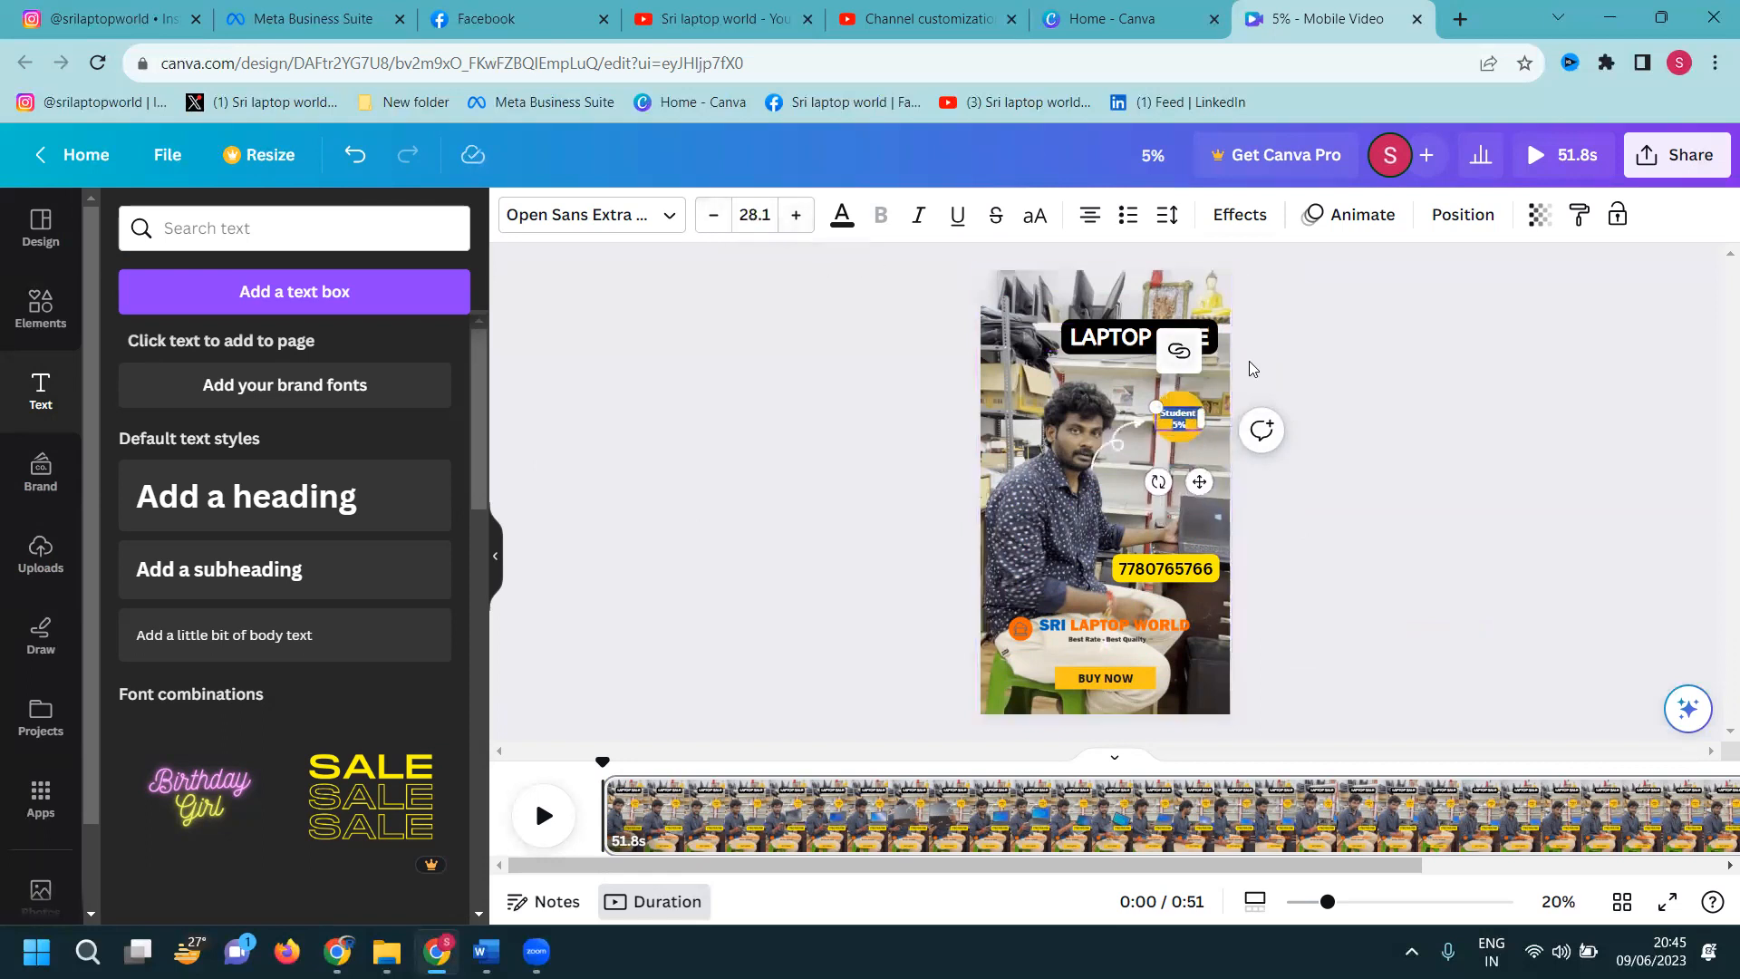
left_click(1339, 378)
left_click_drag(1122, 456, 1178, 453)
left_click(1420, 418)
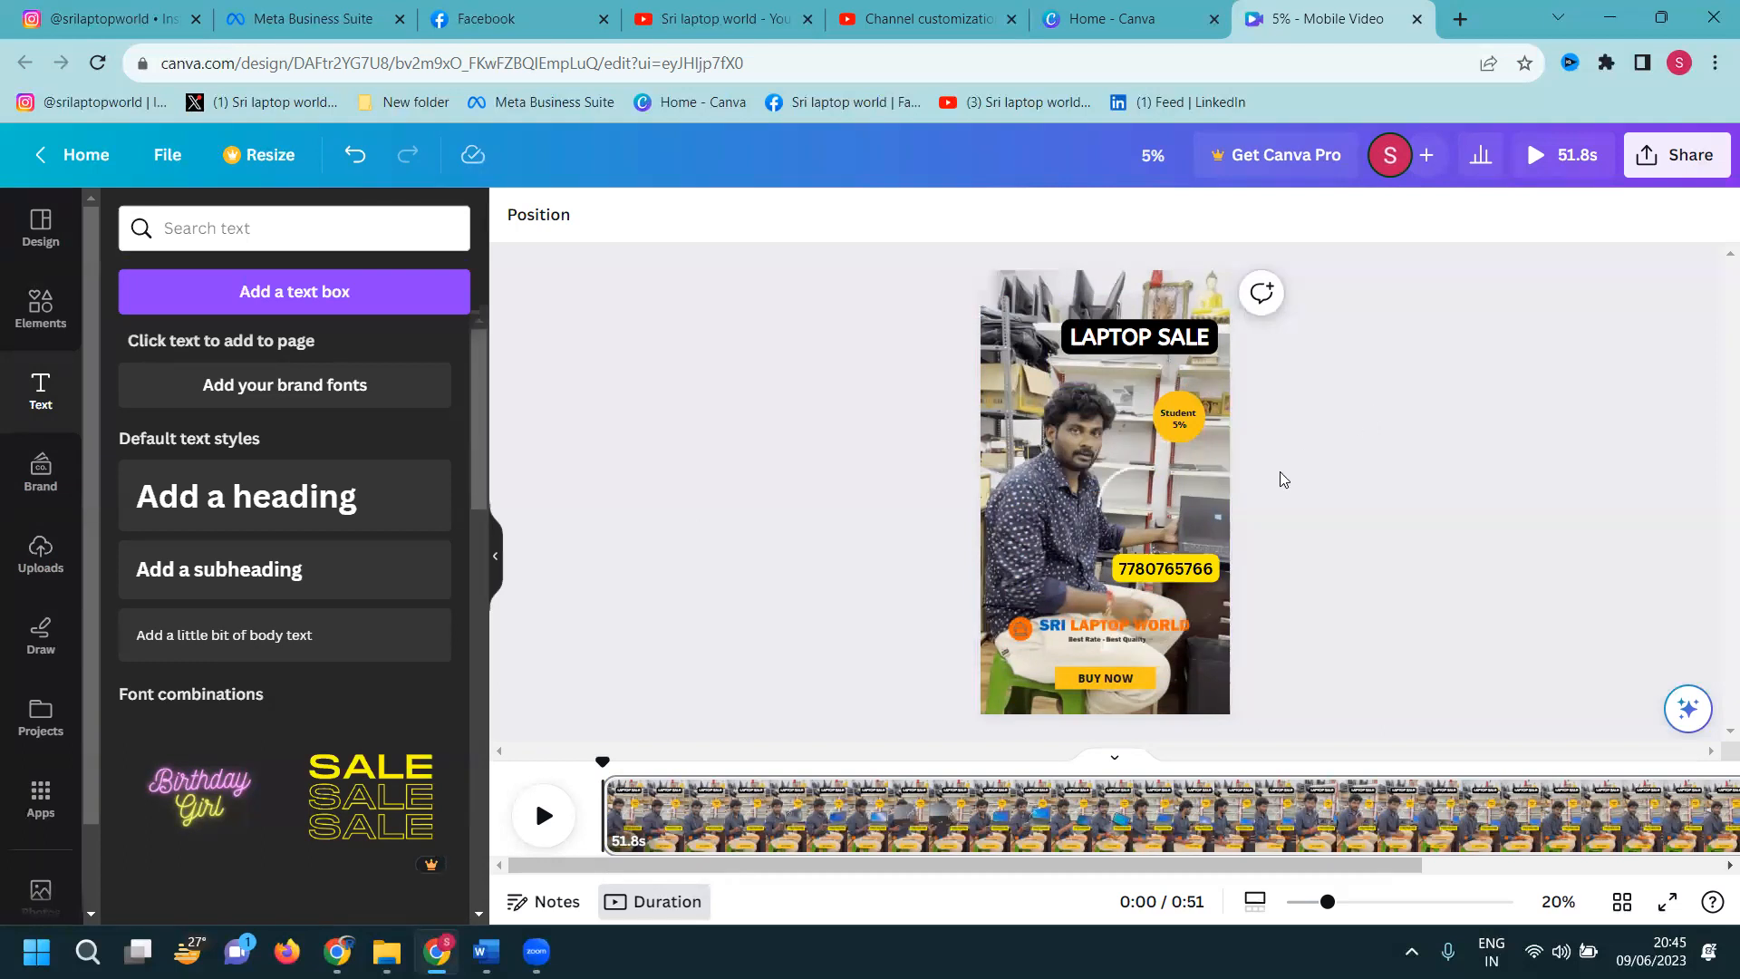
left_click_drag(1326, 901, 1394, 901)
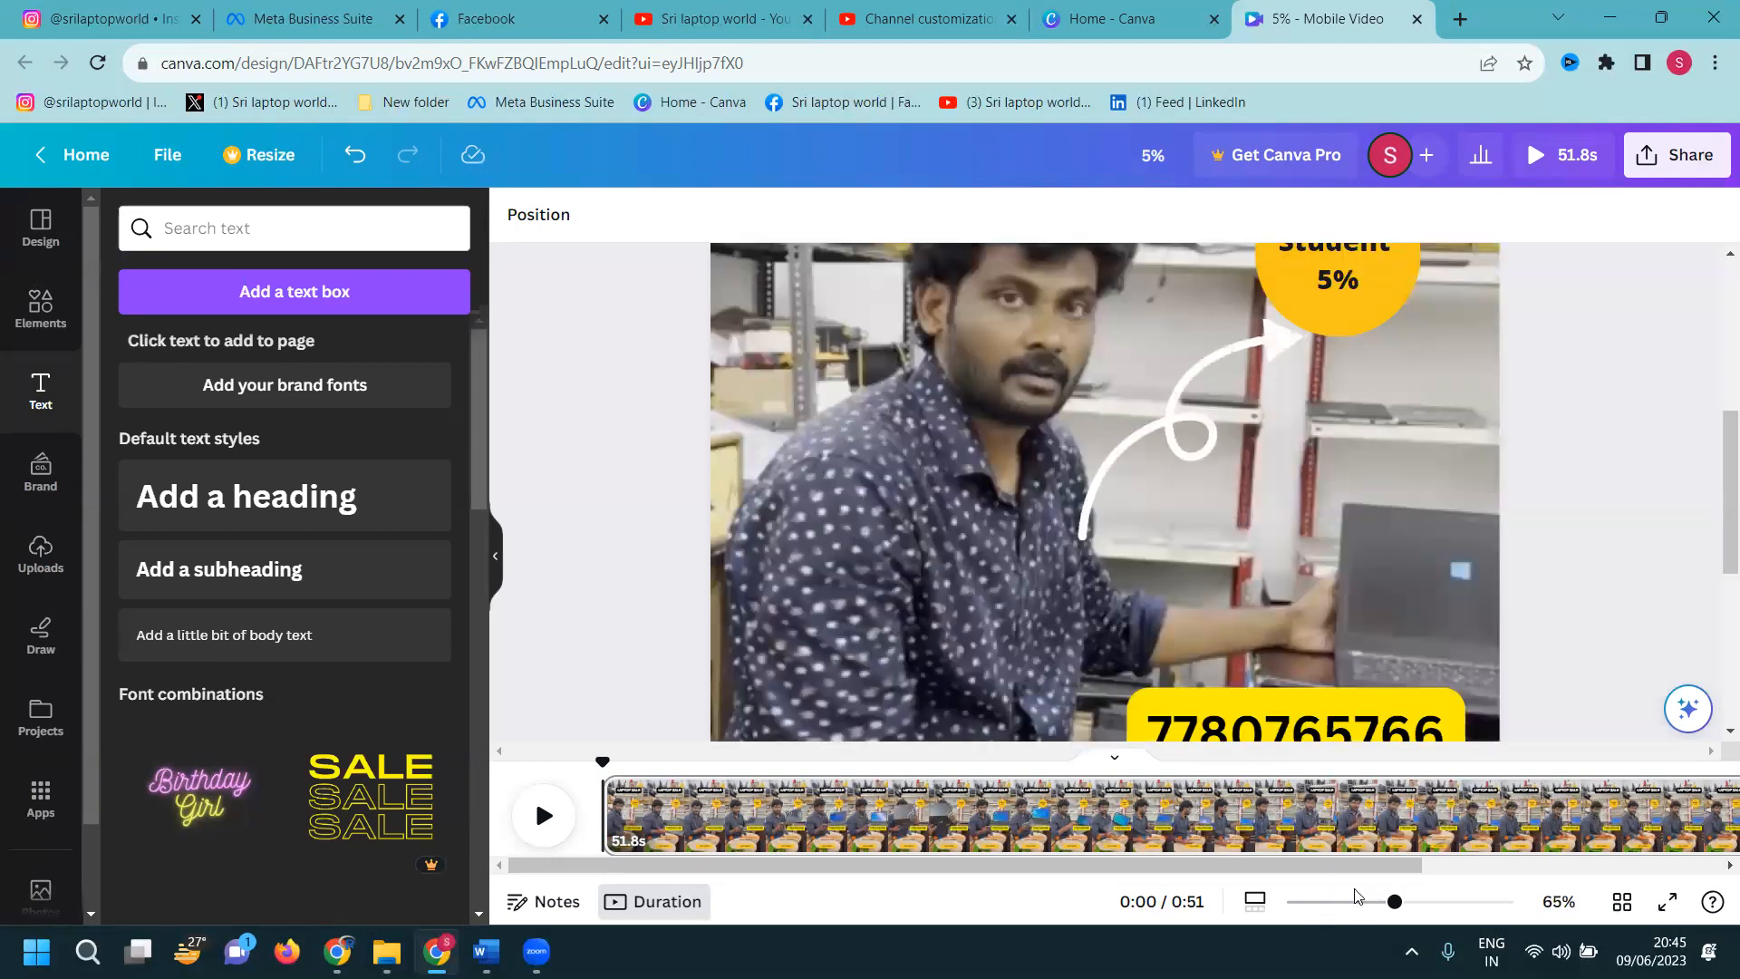
left_click(1318, 832)
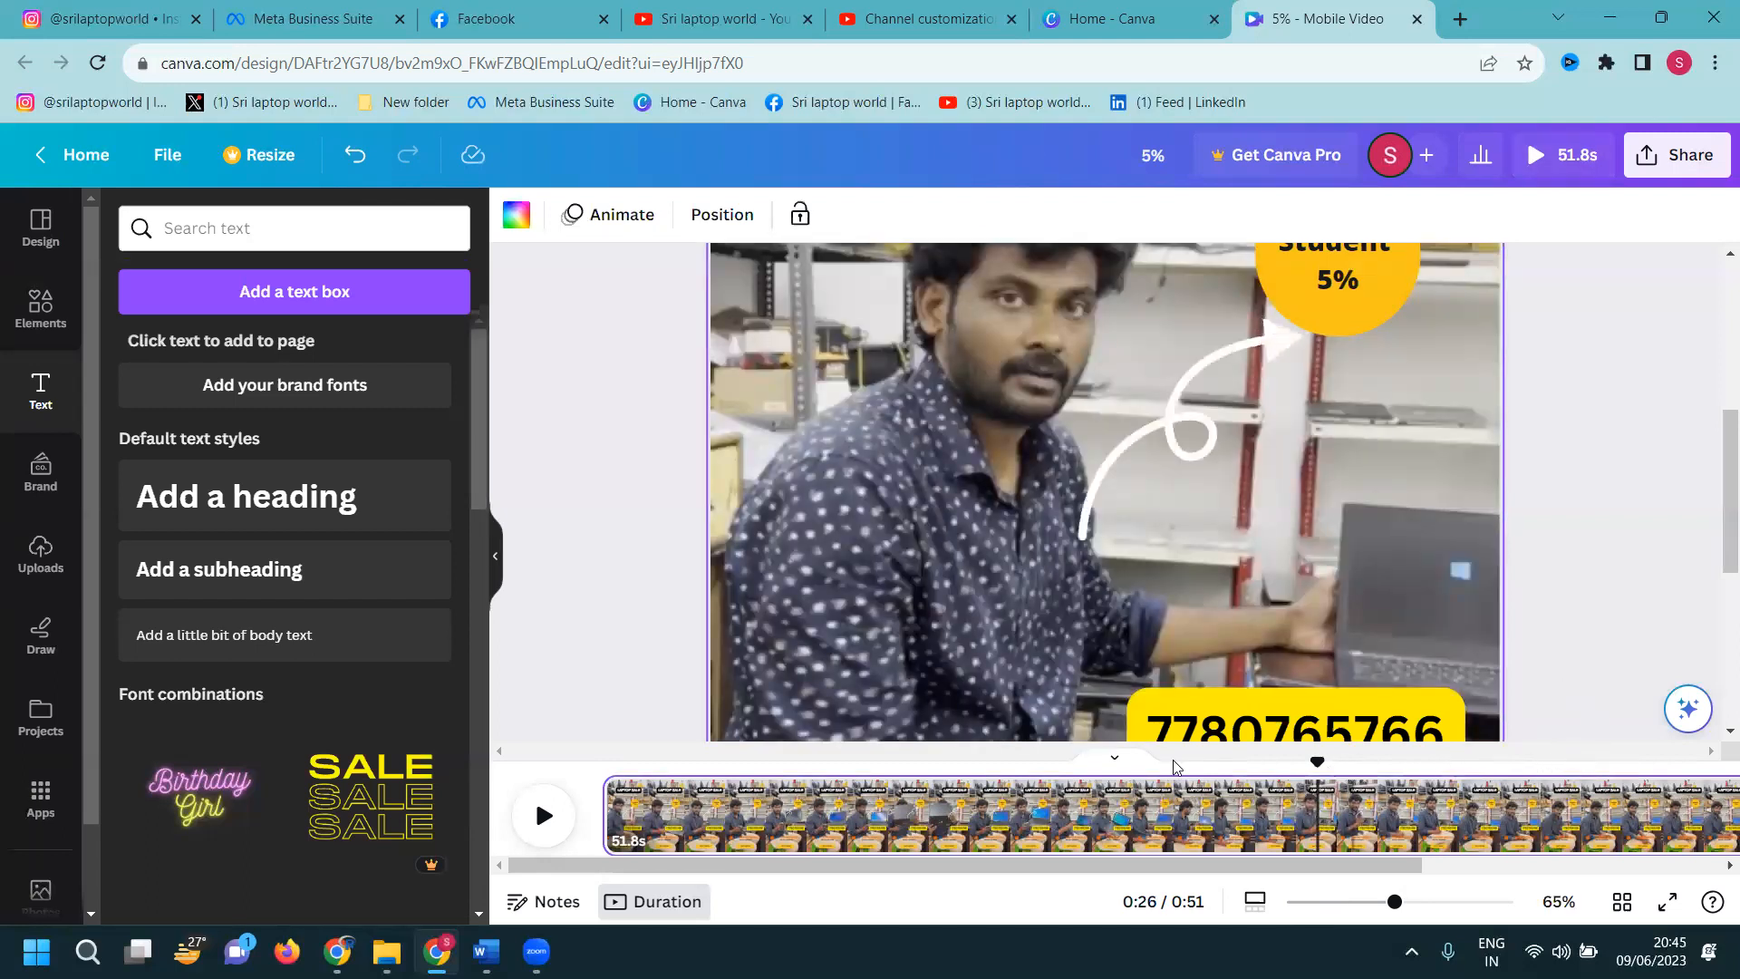
left_click(1409, 816)
left_click(1463, 811)
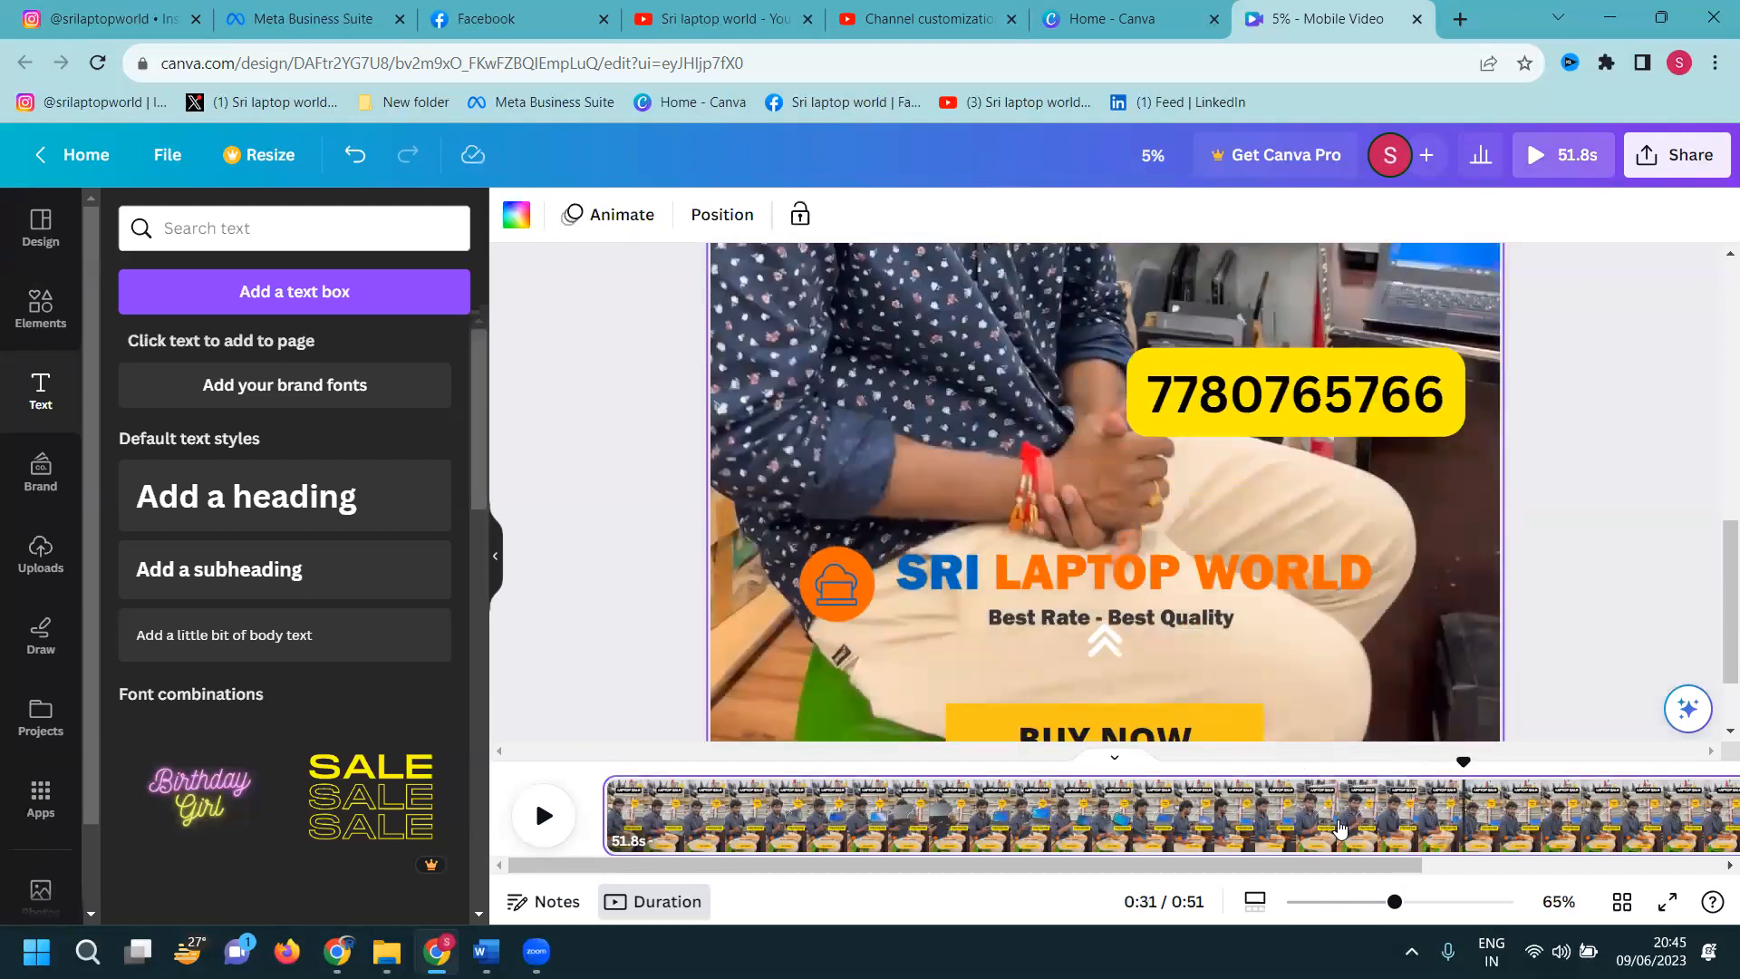
left_click(1046, 824)
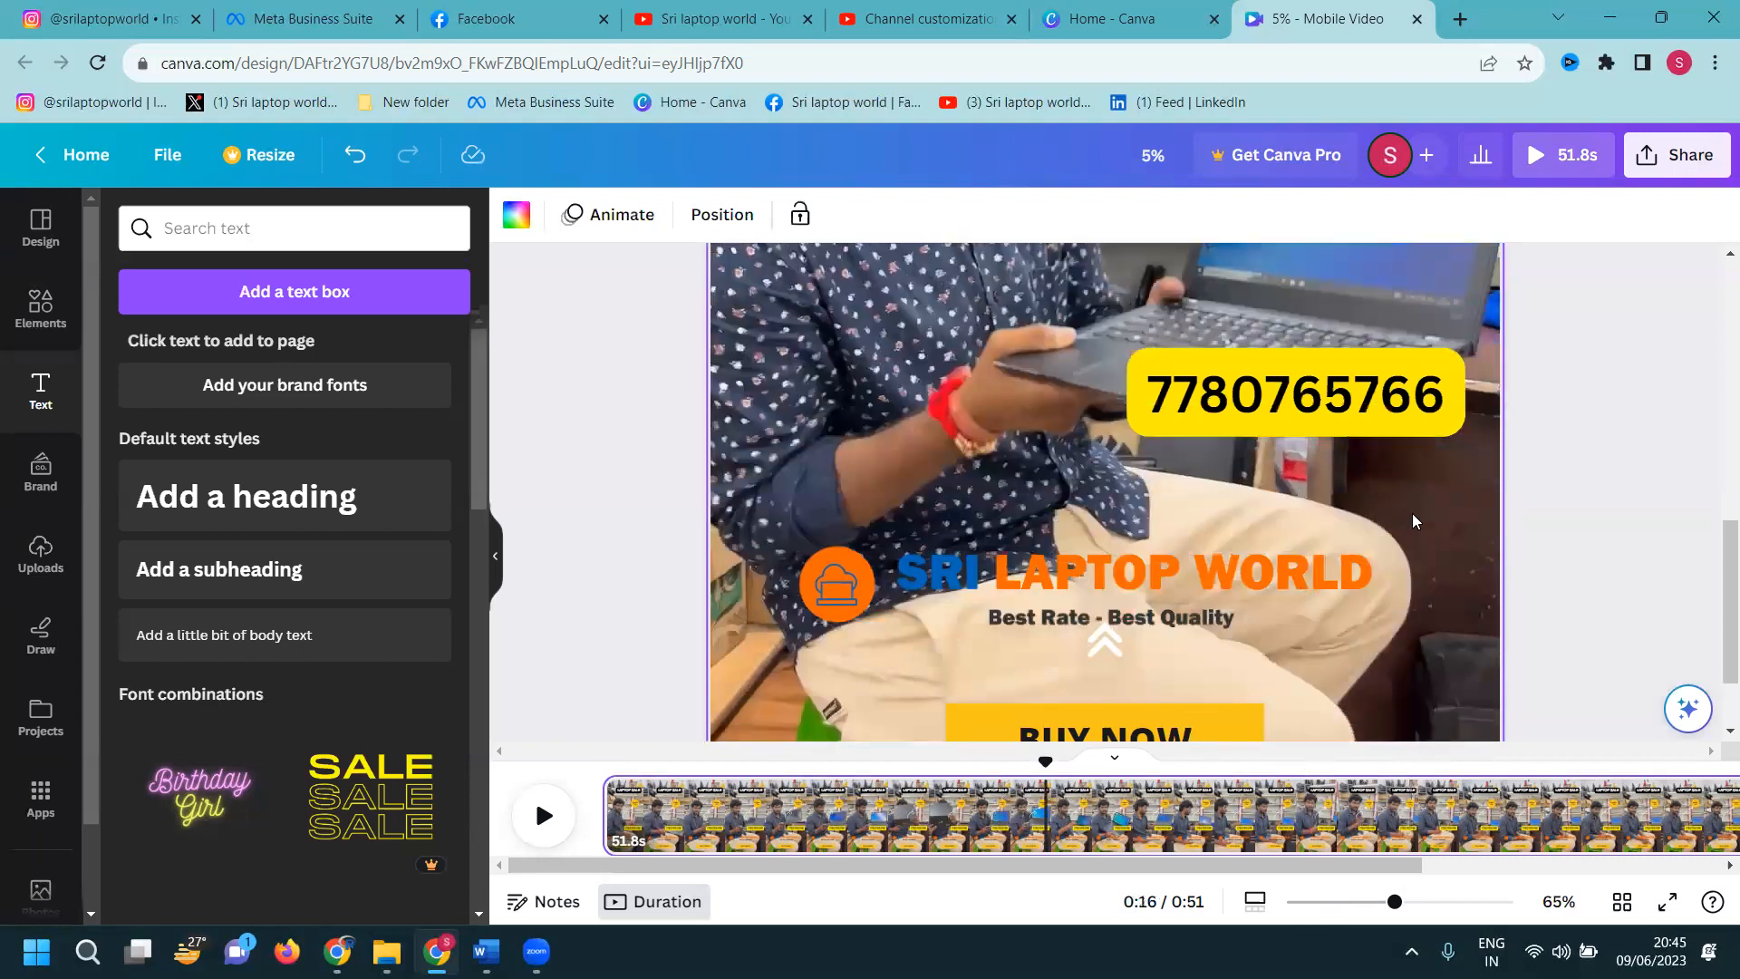
left_click(987, 823)
scroll(1515, 441, "up", 4)
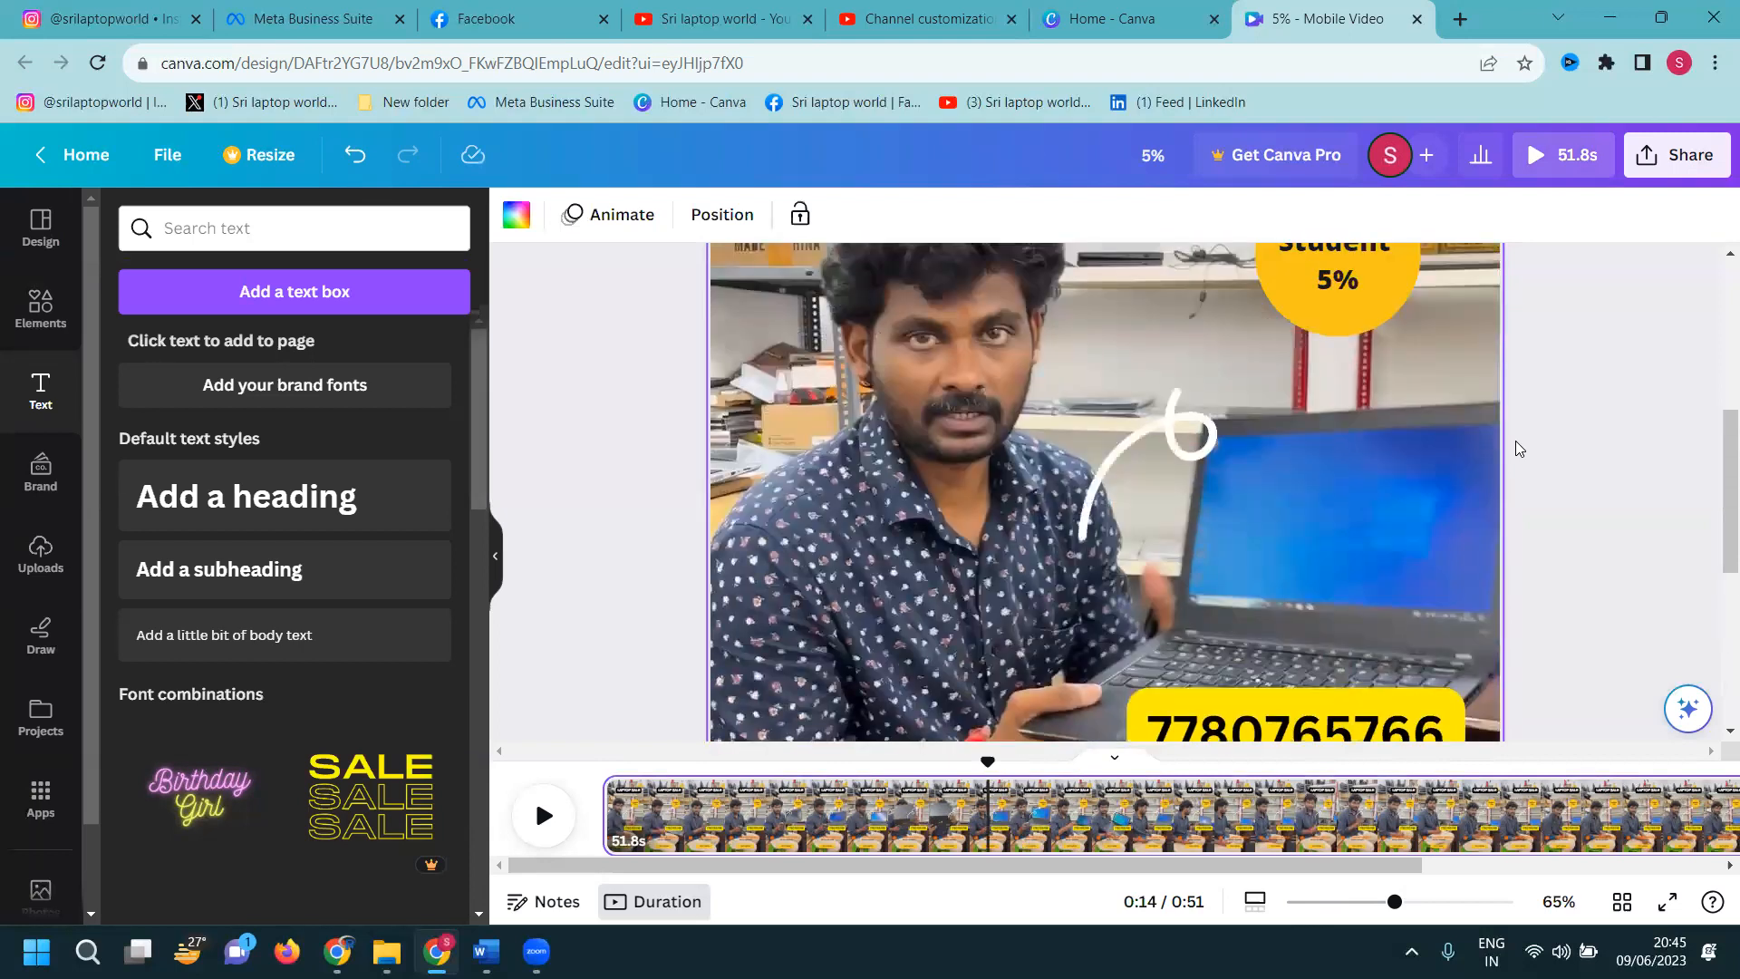
scroll(1515, 440, "down", 3)
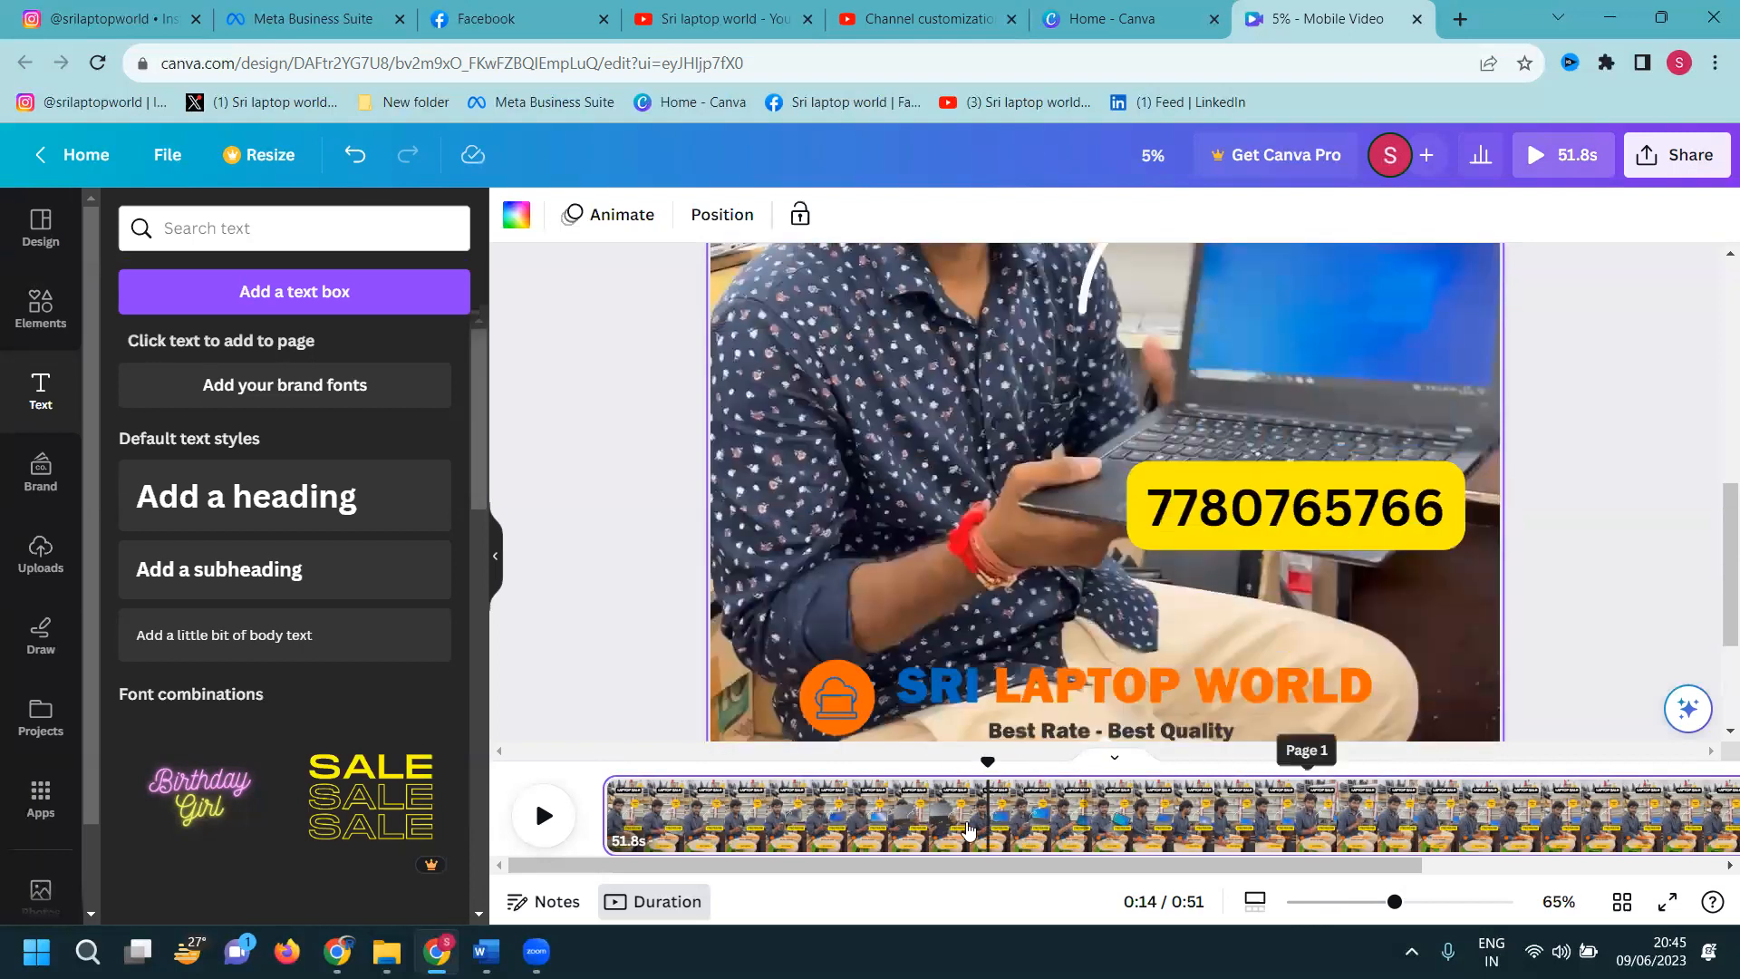
left_click(892, 829)
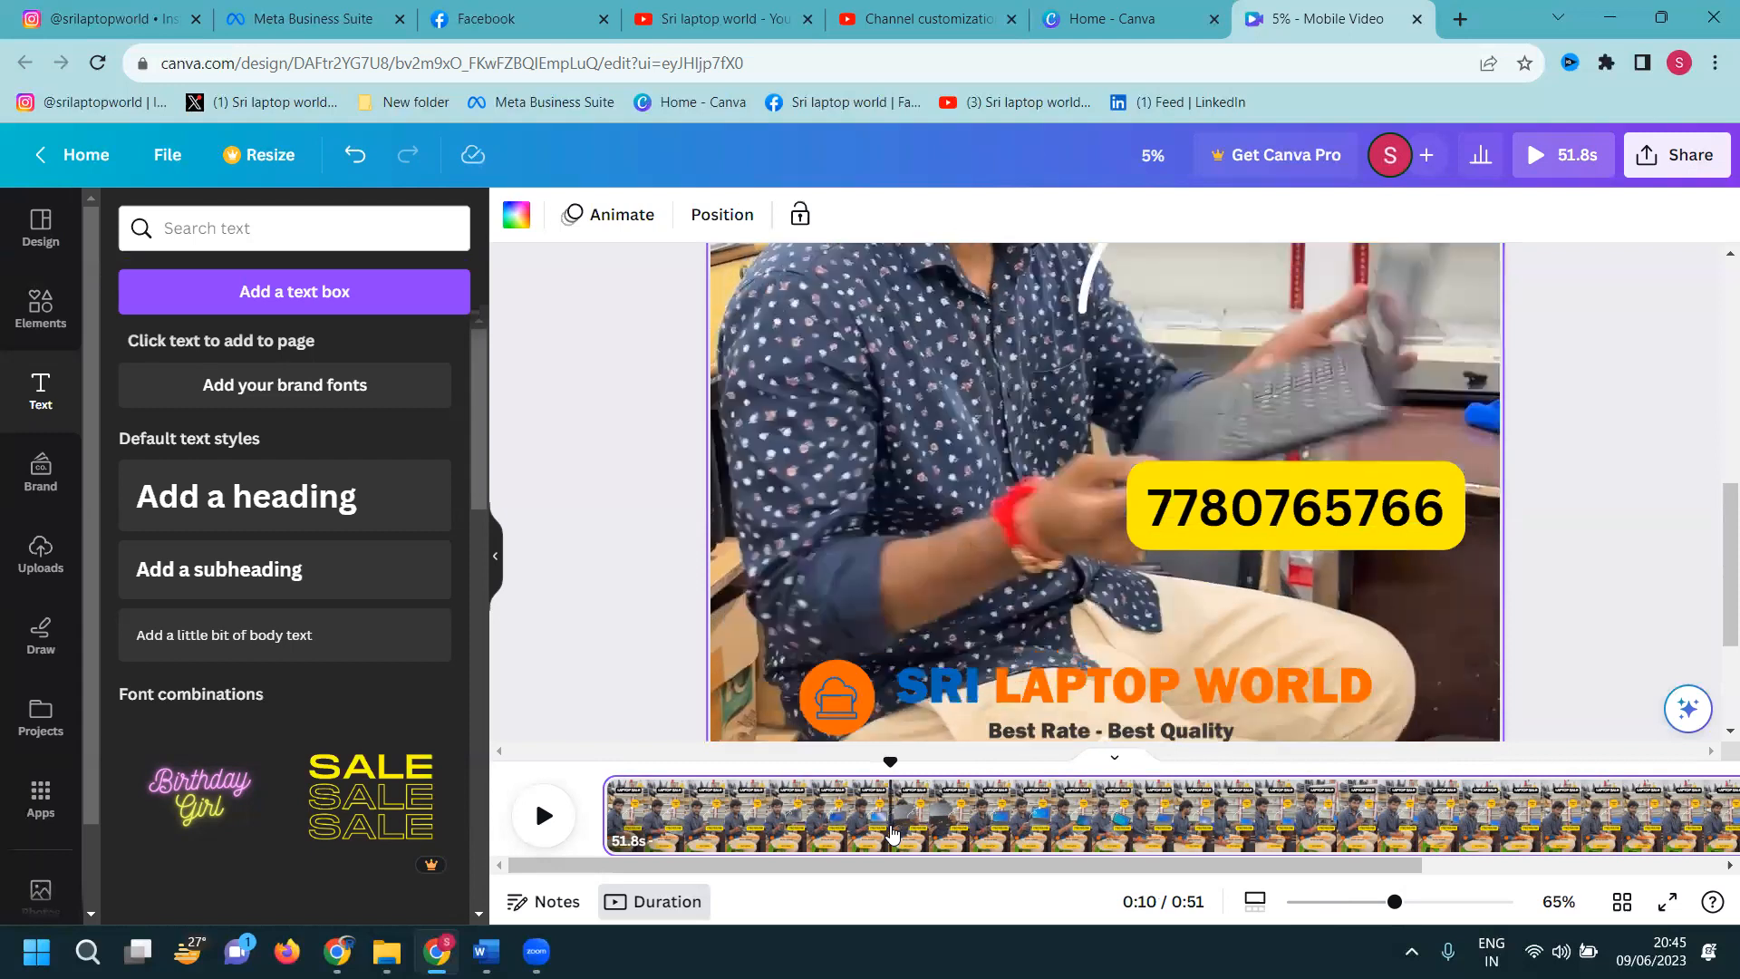
left_click(854, 832)
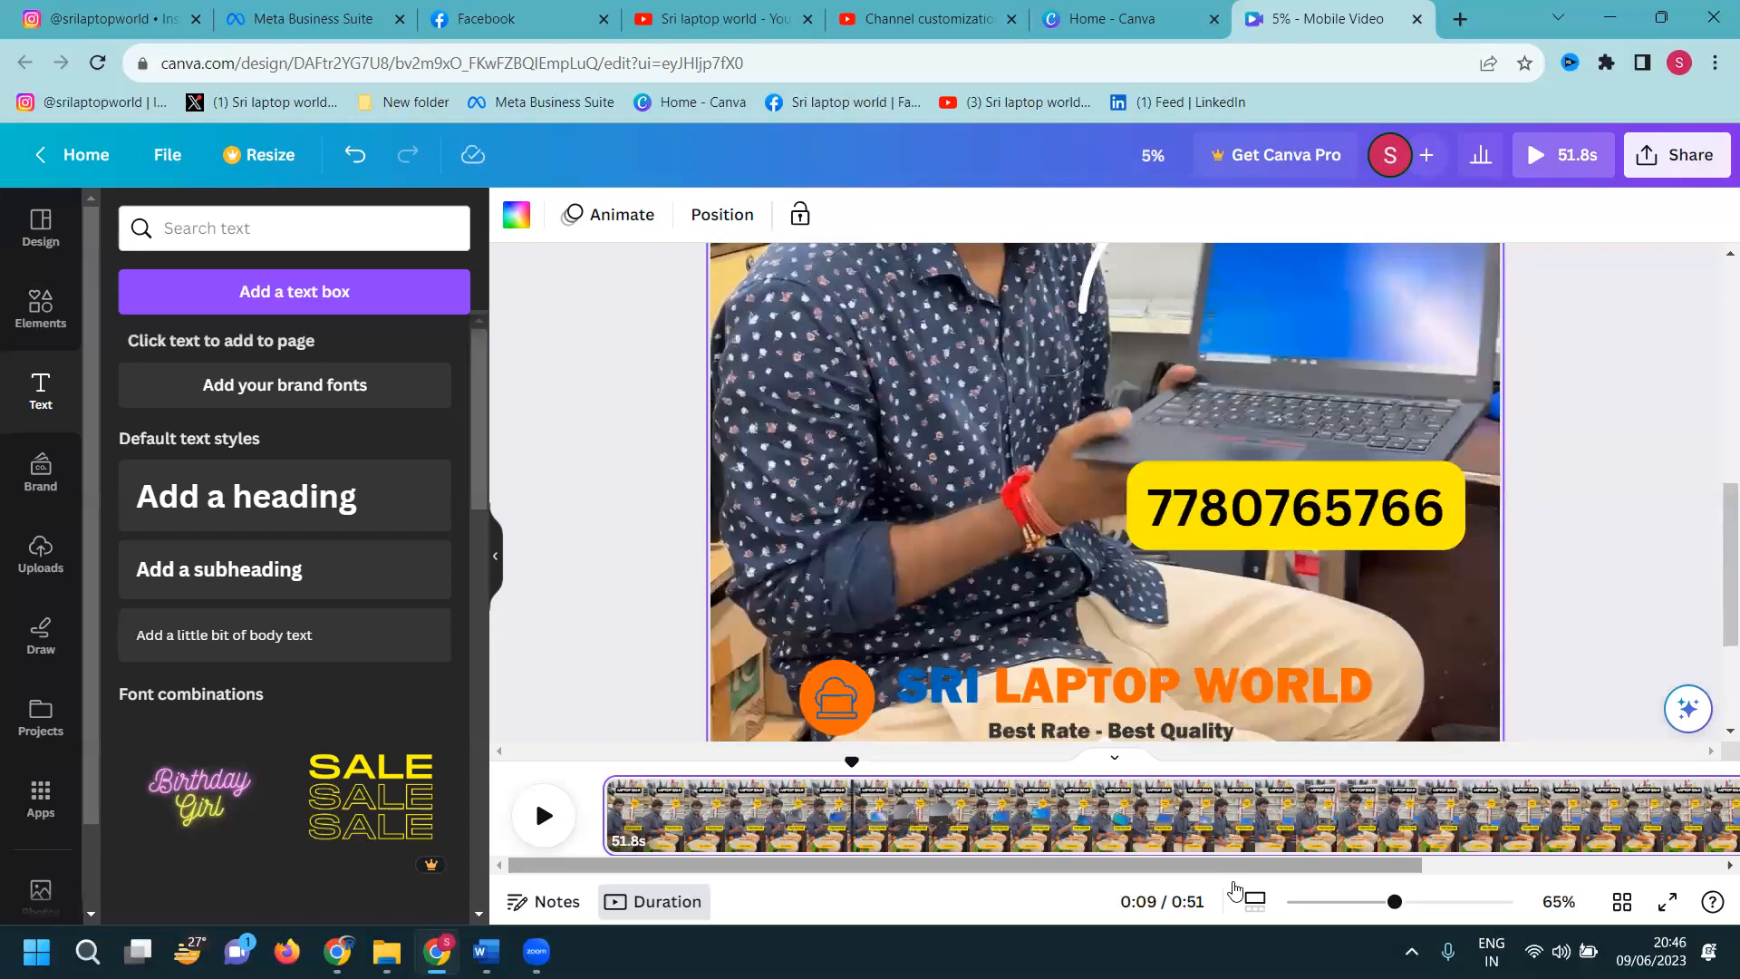
left_click(1070, 829)
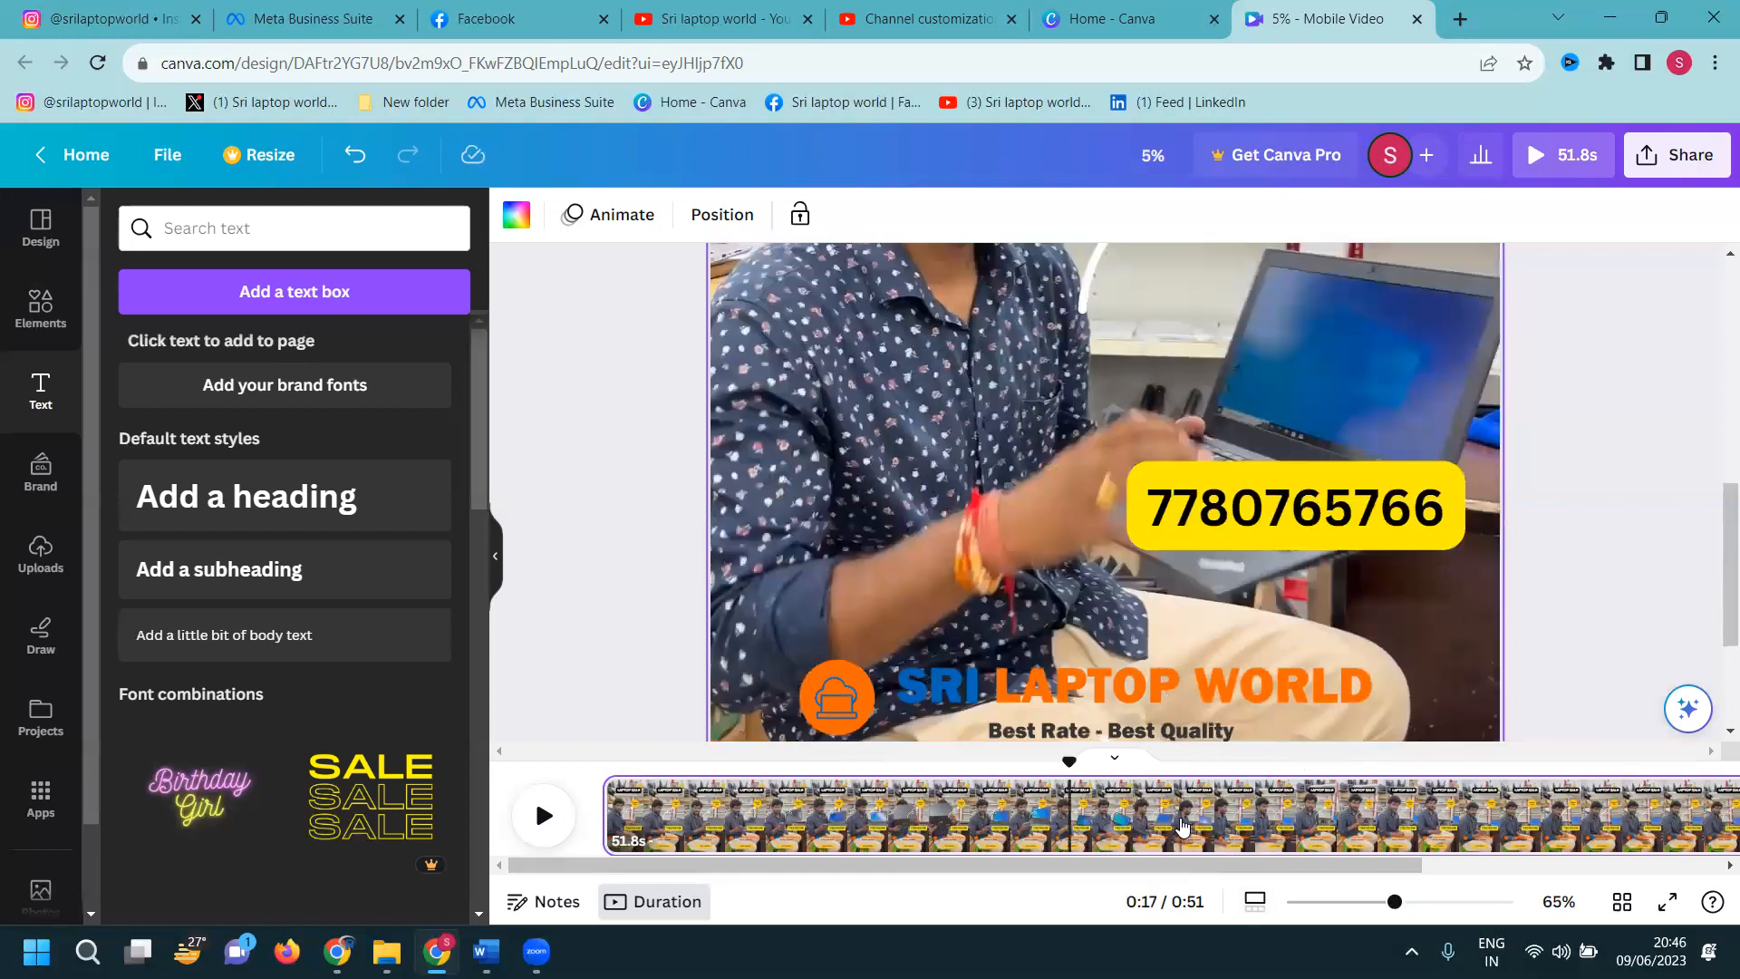
left_click(1270, 825)
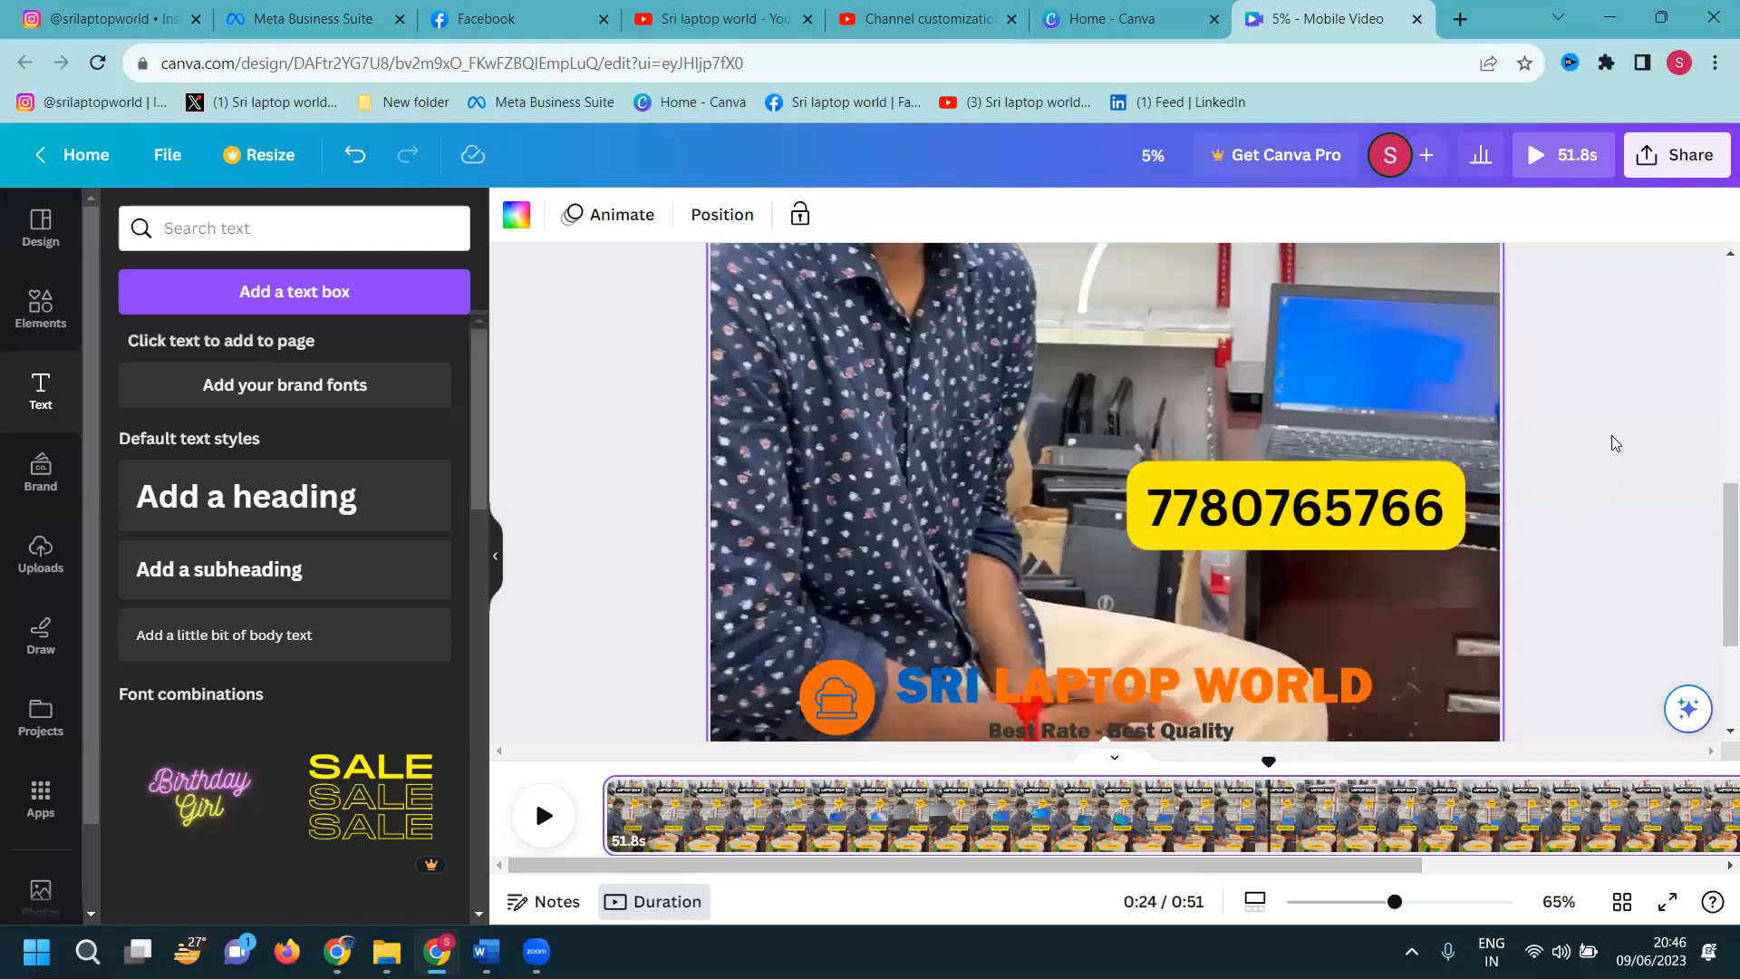
left_click(1612, 435)
scroll(1611, 435, "down", 2)
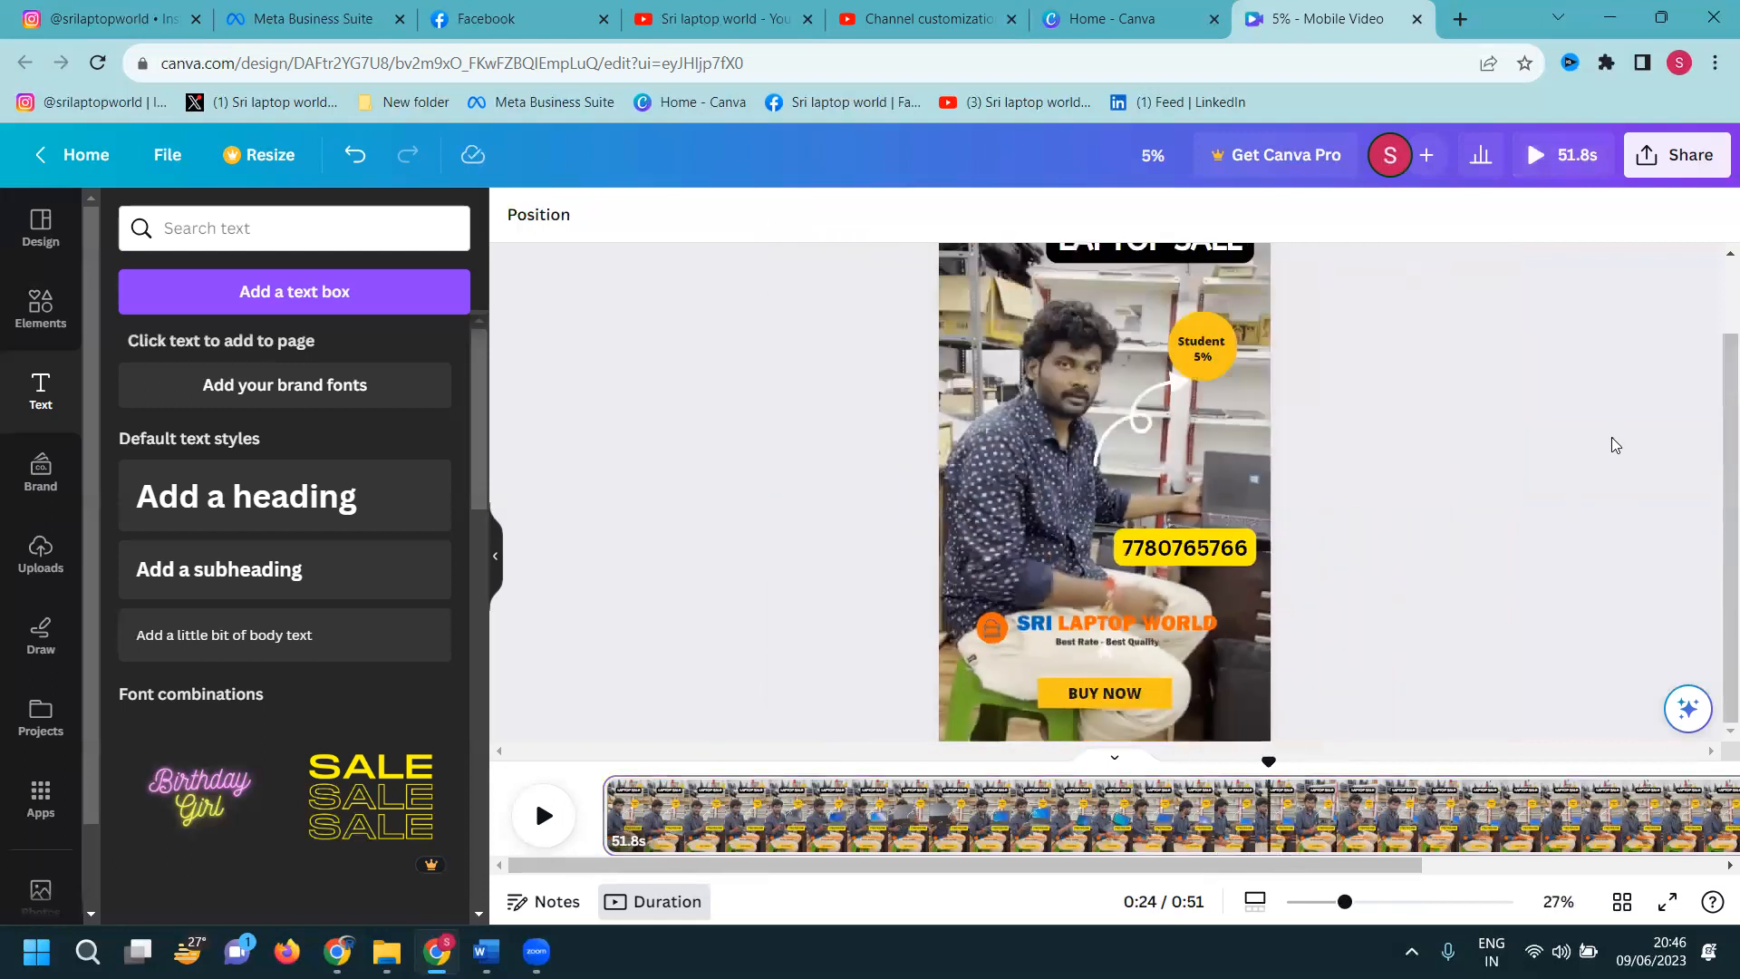
Move the preview to 0:36 and download the design as an MP4 Video at 1080p
scroll(1612, 437, "down", 1)
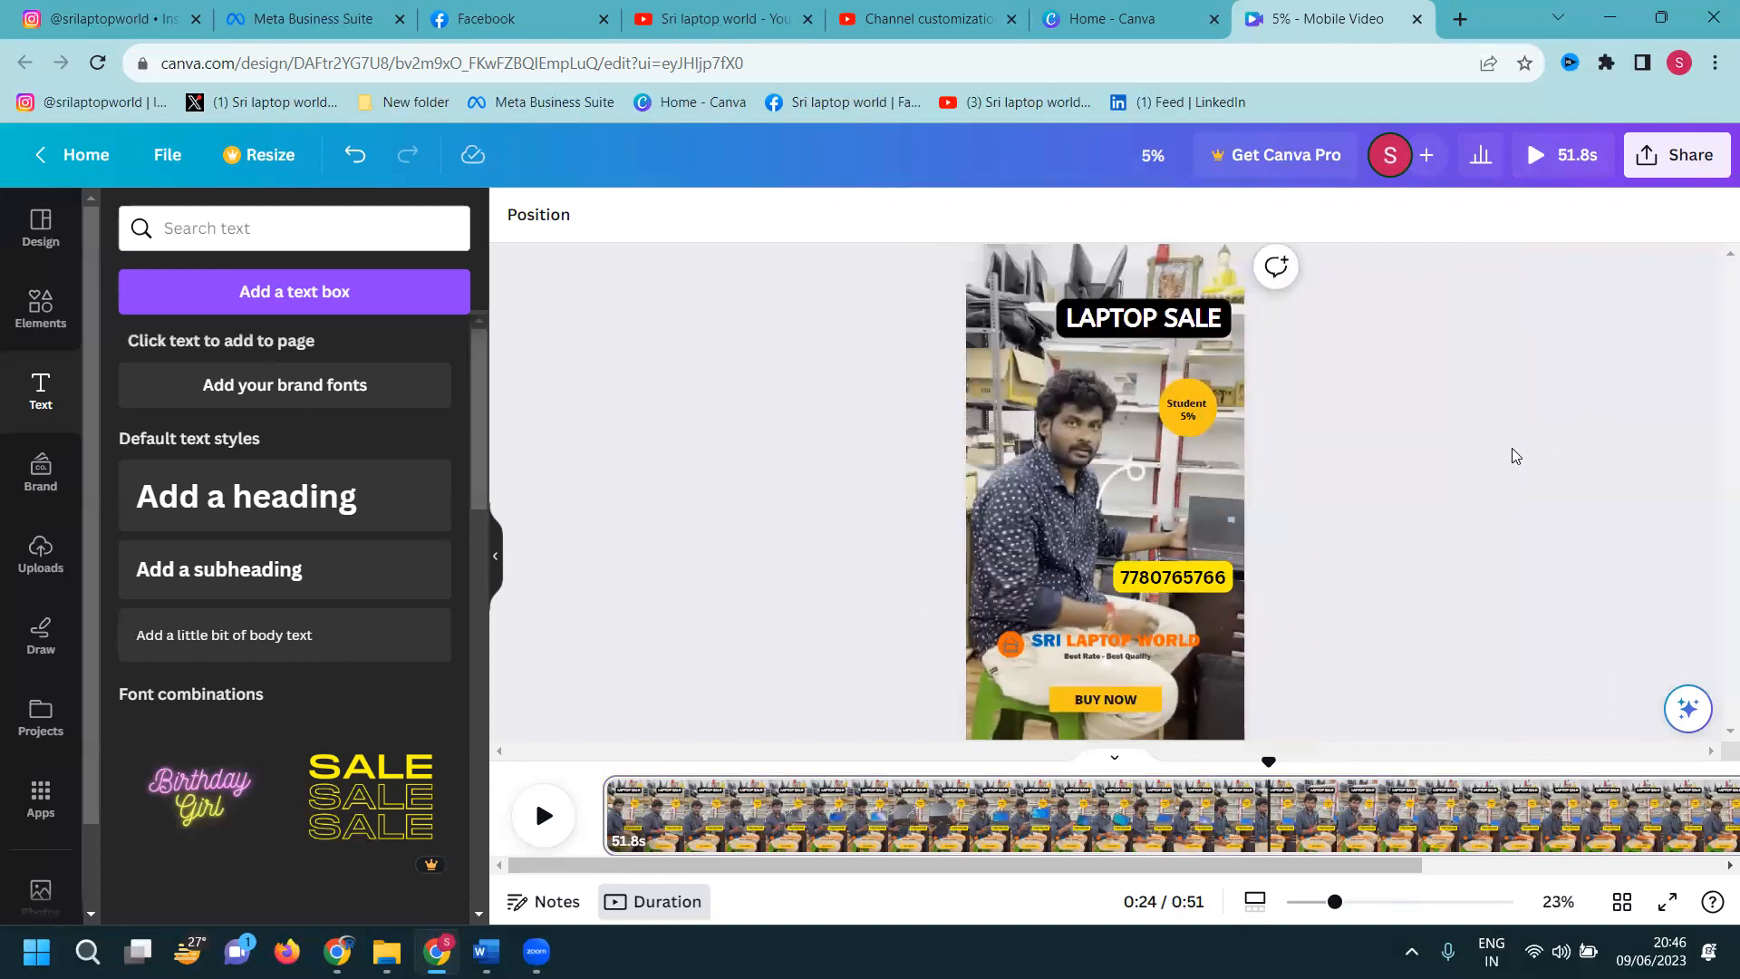
left_click(1515, 820)
left_click(1596, 831)
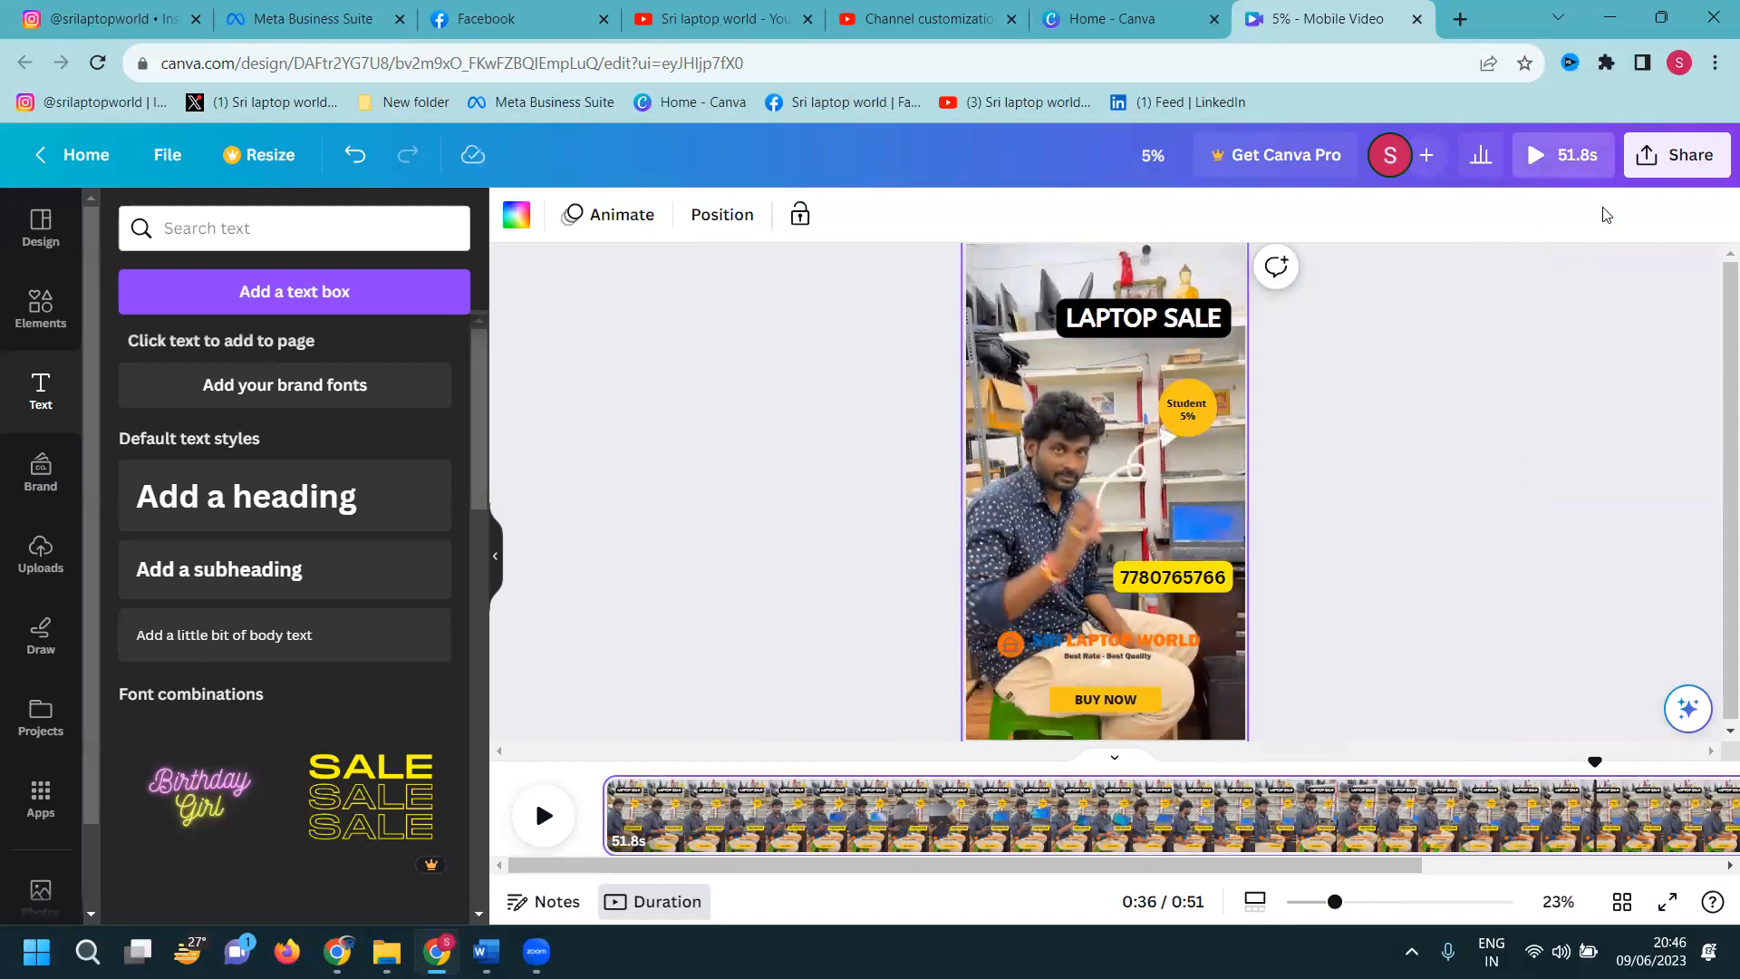
left_click(1677, 155)
left_click(1438, 722)
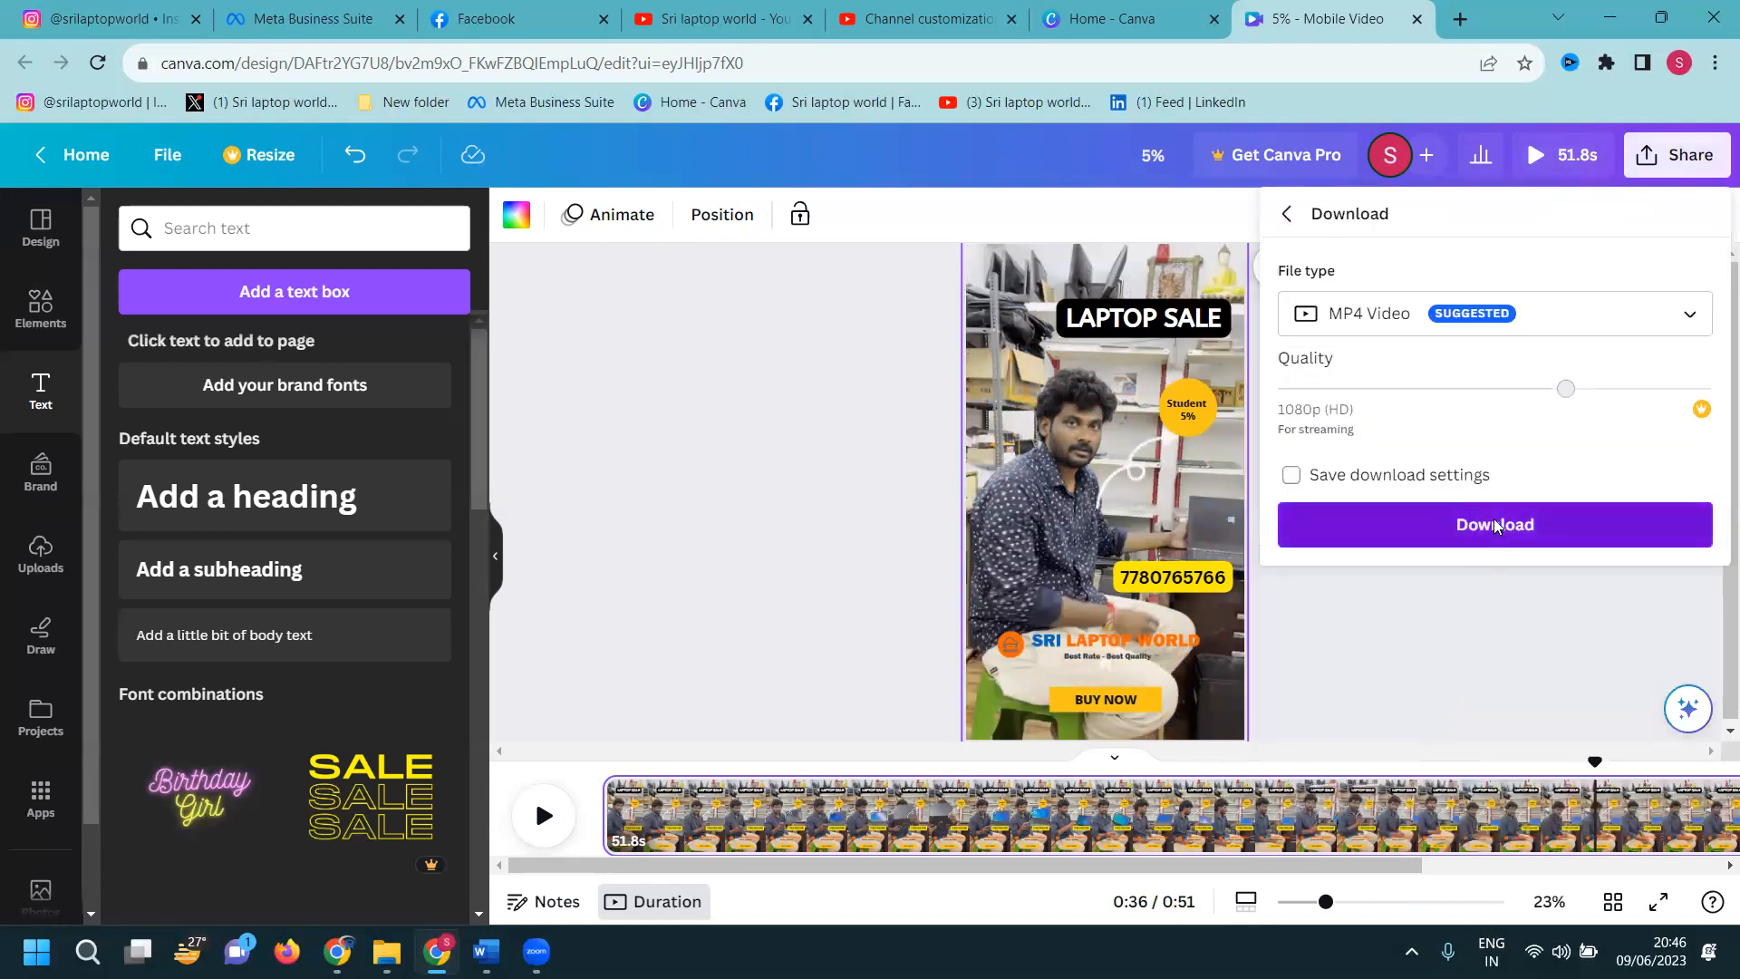
left_click(1494, 524)
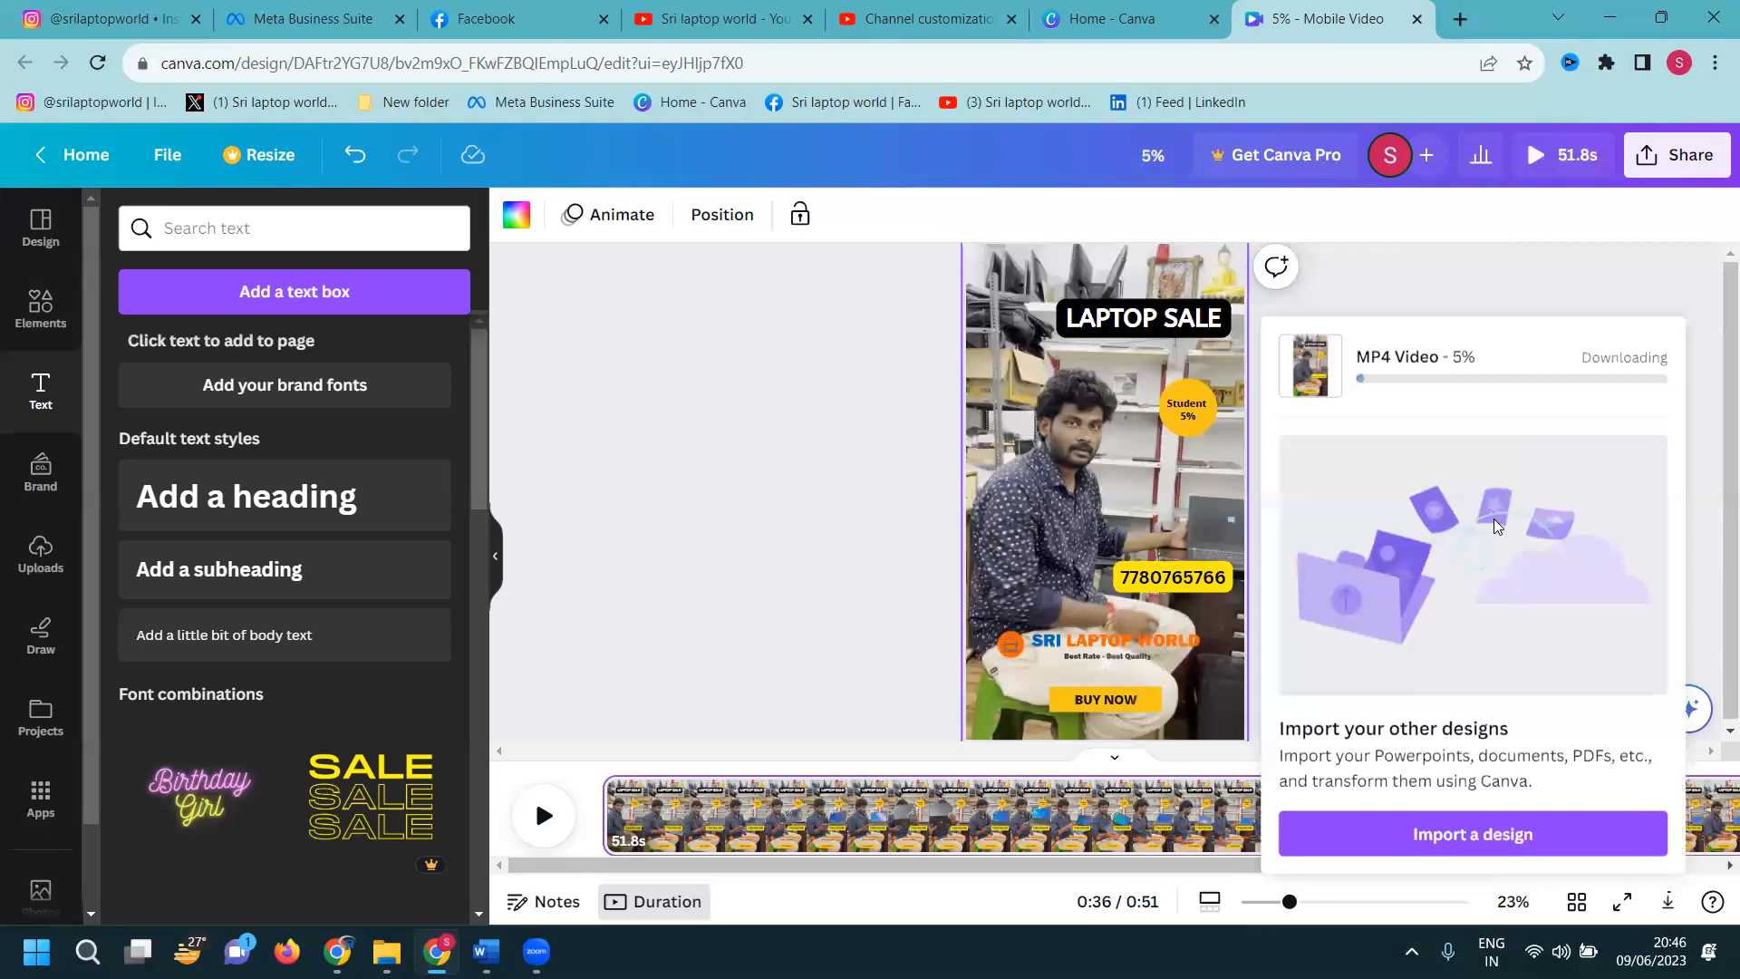
Select all the overlay elements and give them a Pan entrance animation
left_click(897, 504)
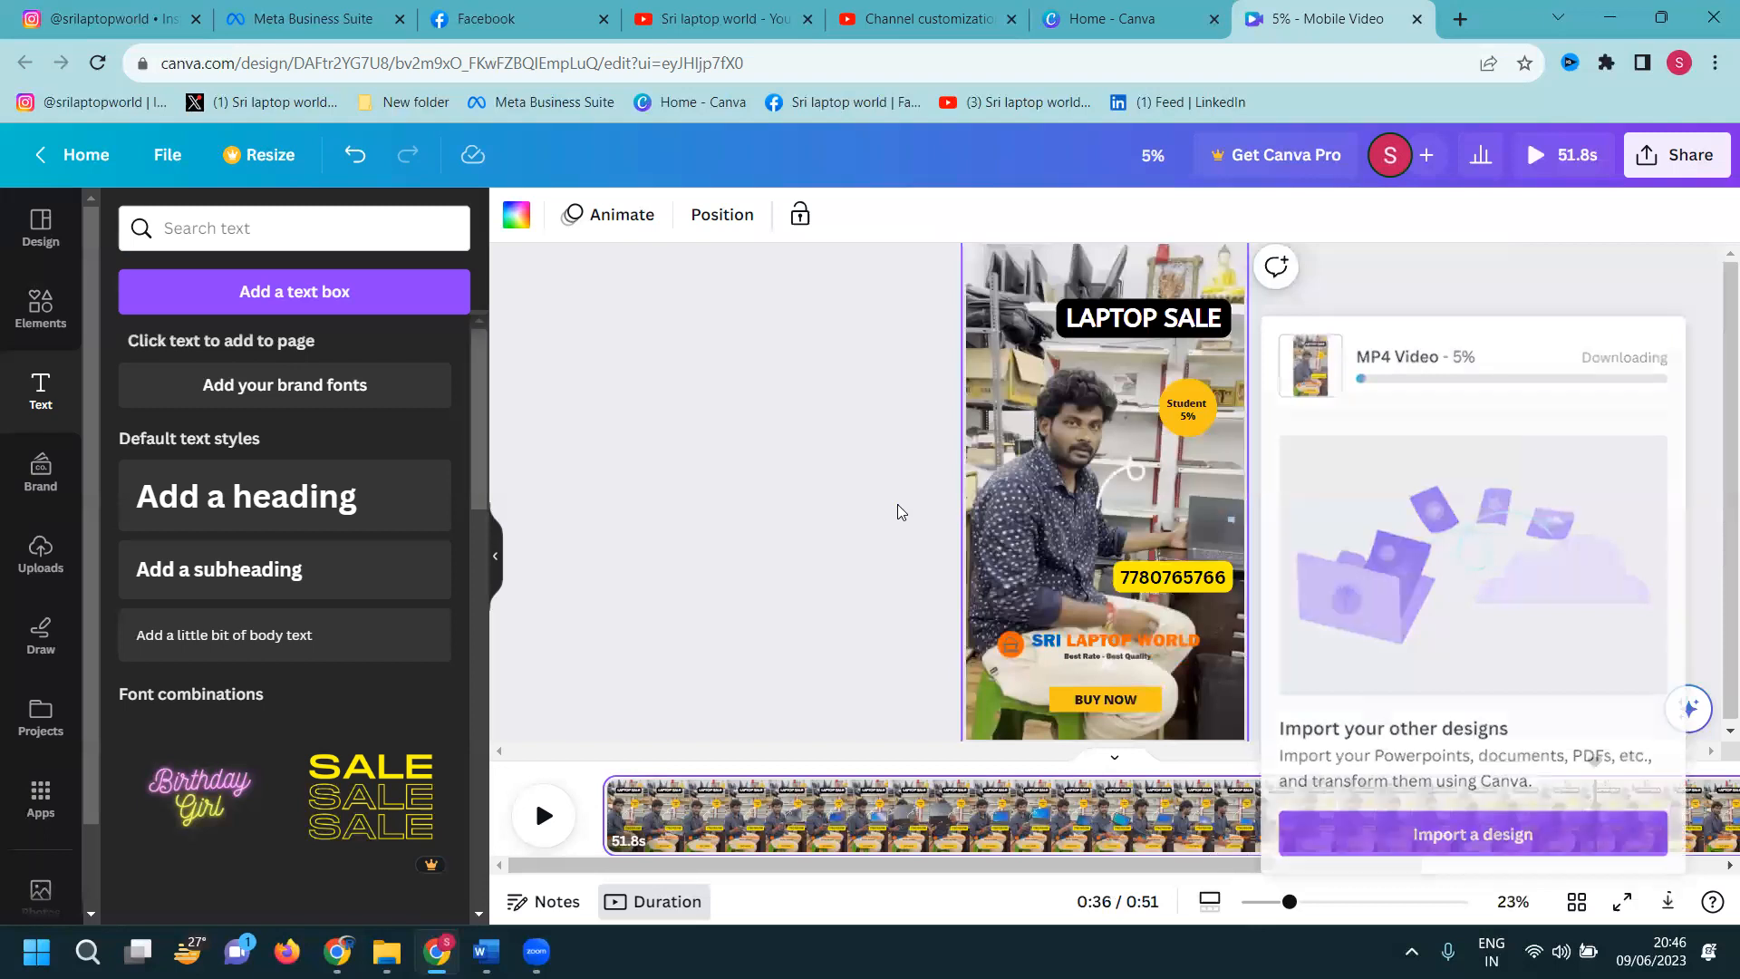
key("ctrl+a")
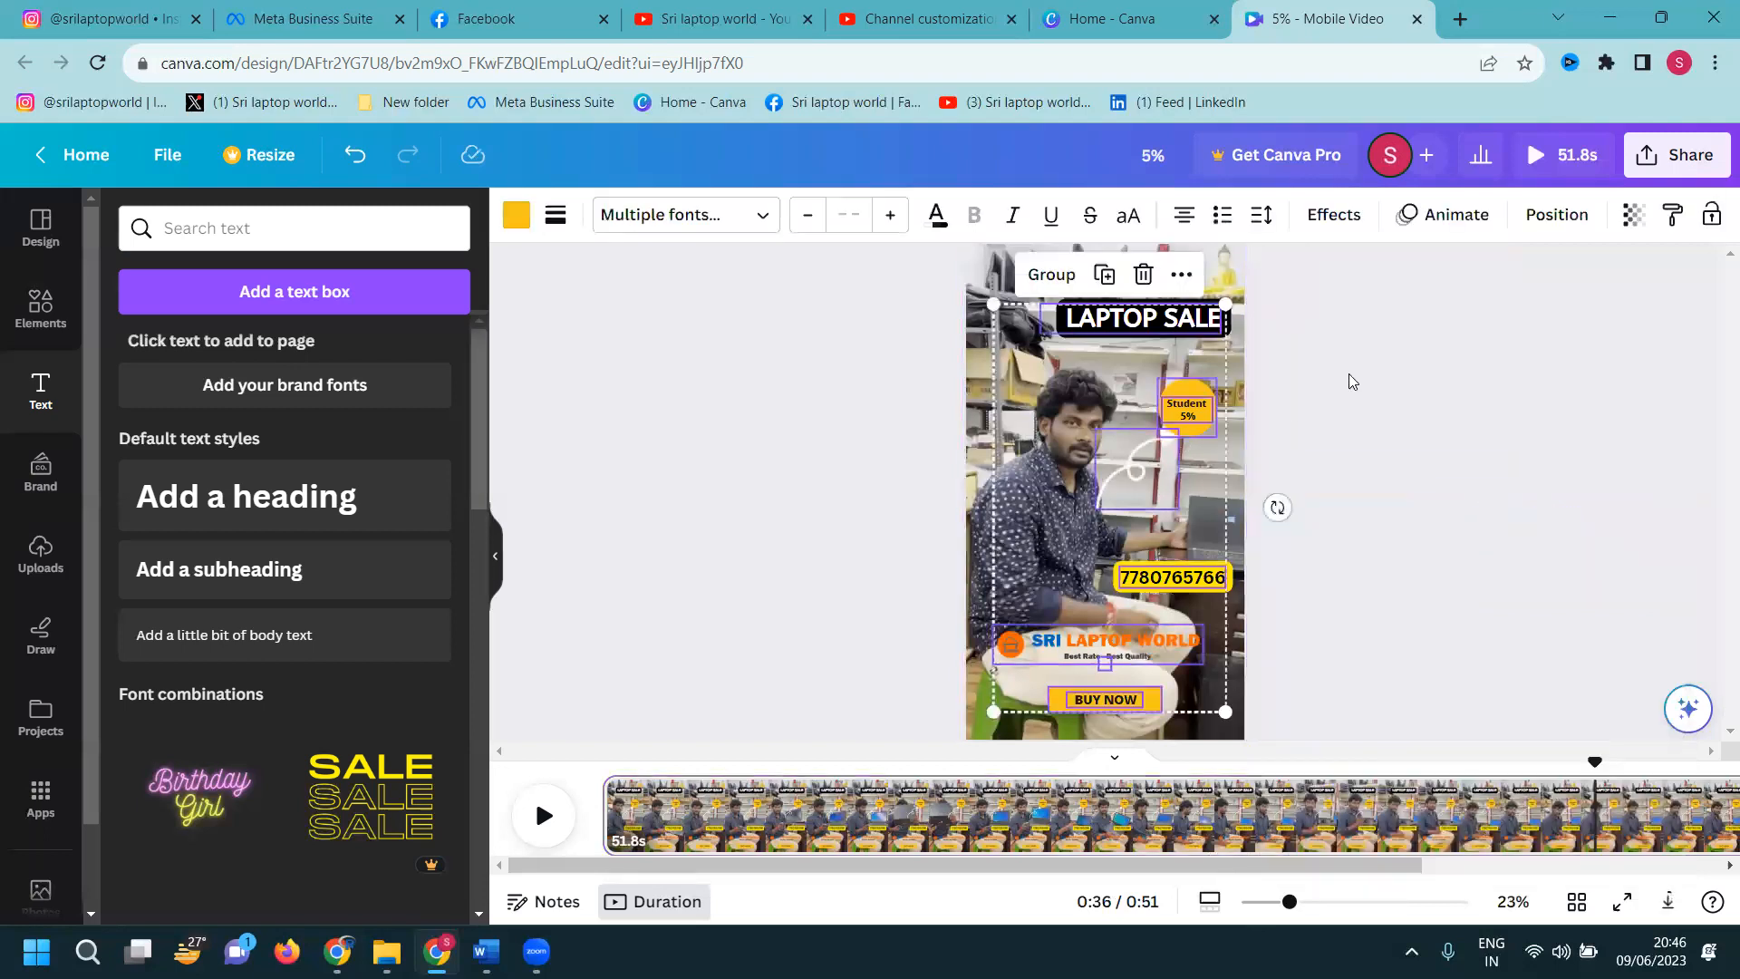
left_click(1465, 221)
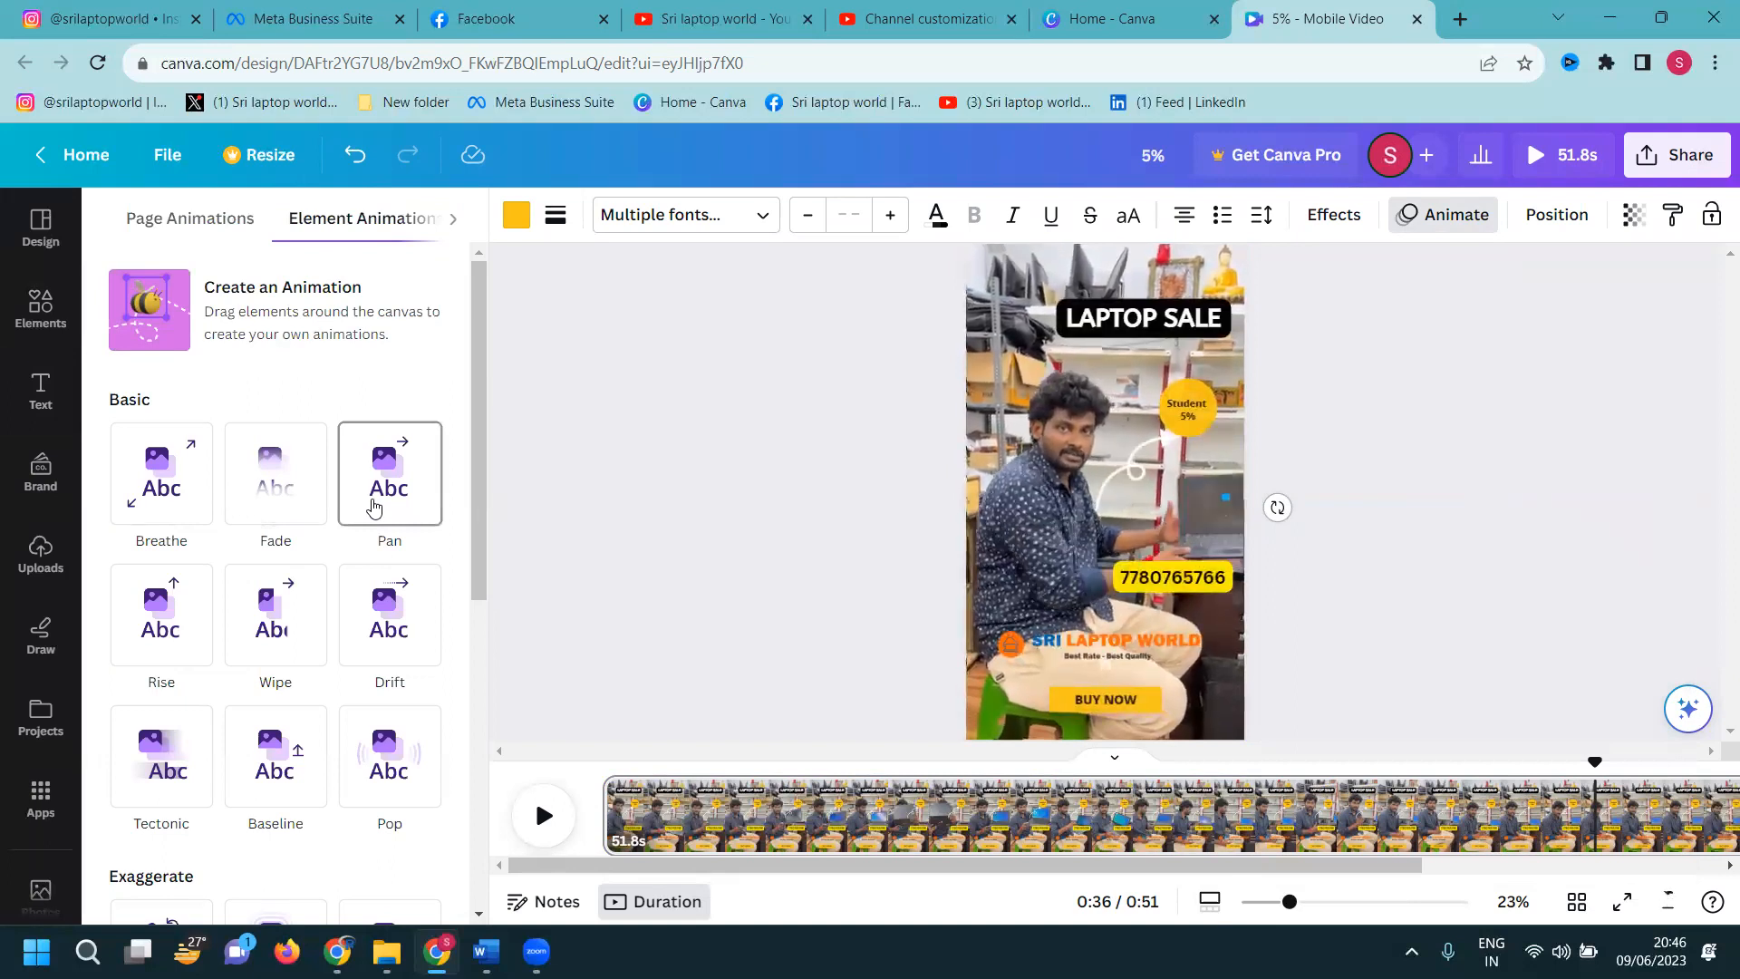
left_click(375, 507)
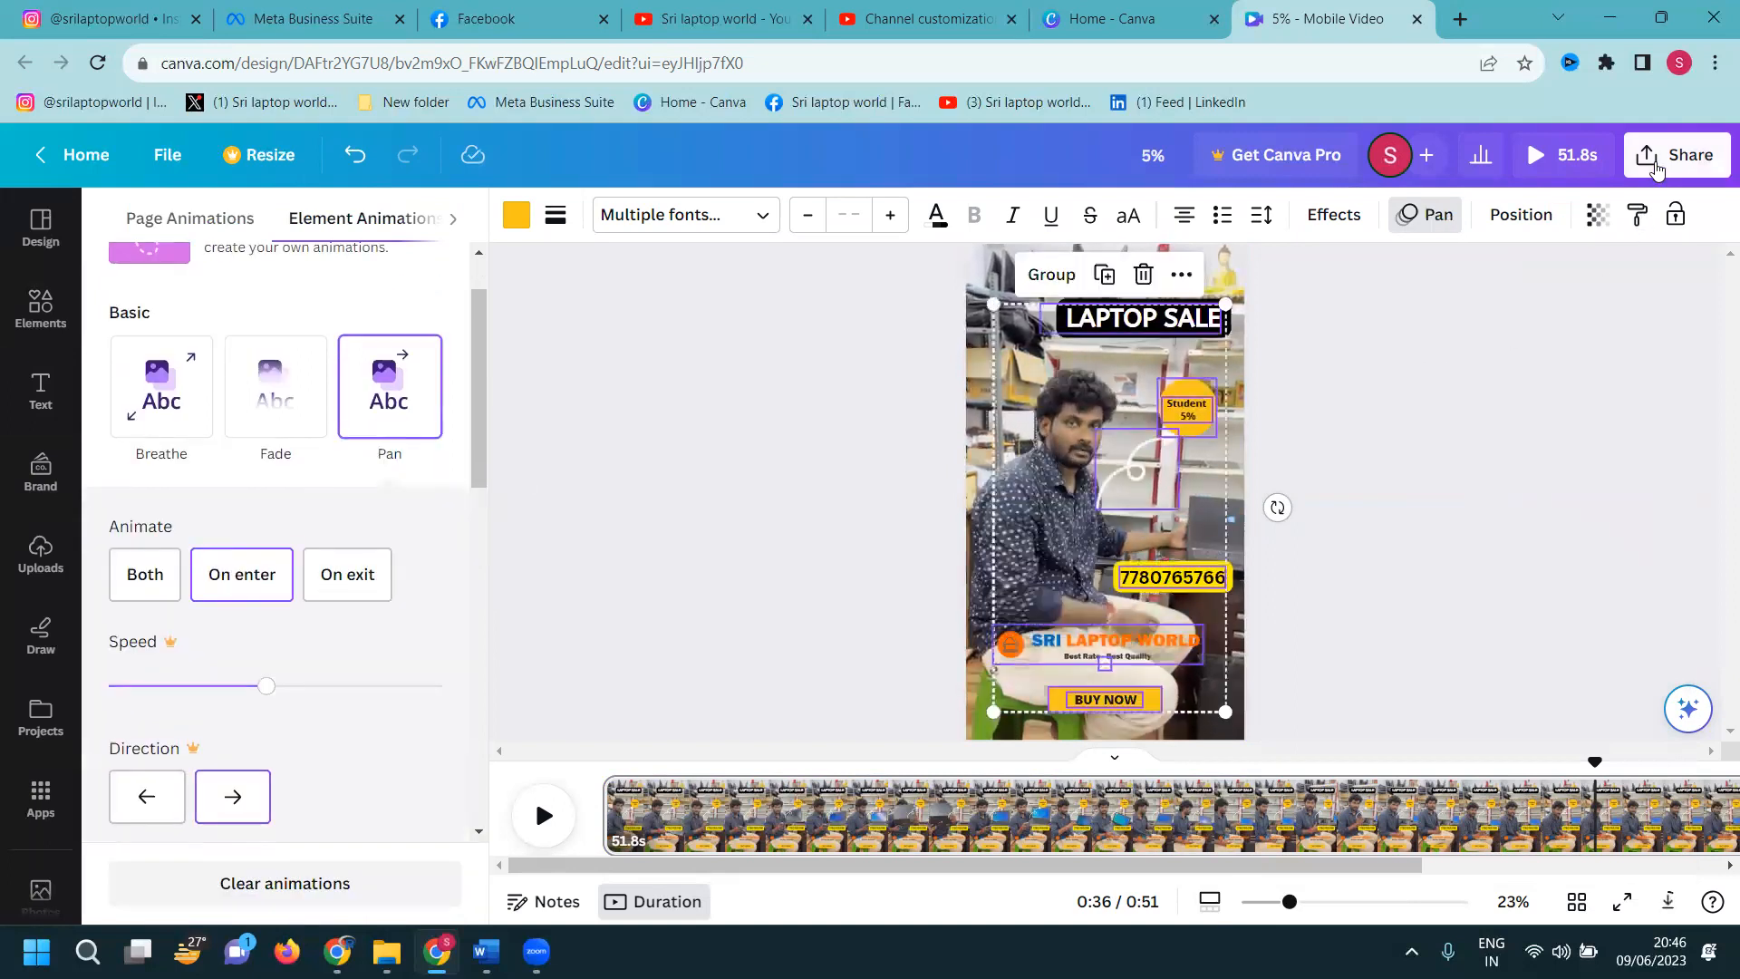
Download the animated design again as an MP4 video and close the panels
left_click(1676, 155)
left_click(1461, 726)
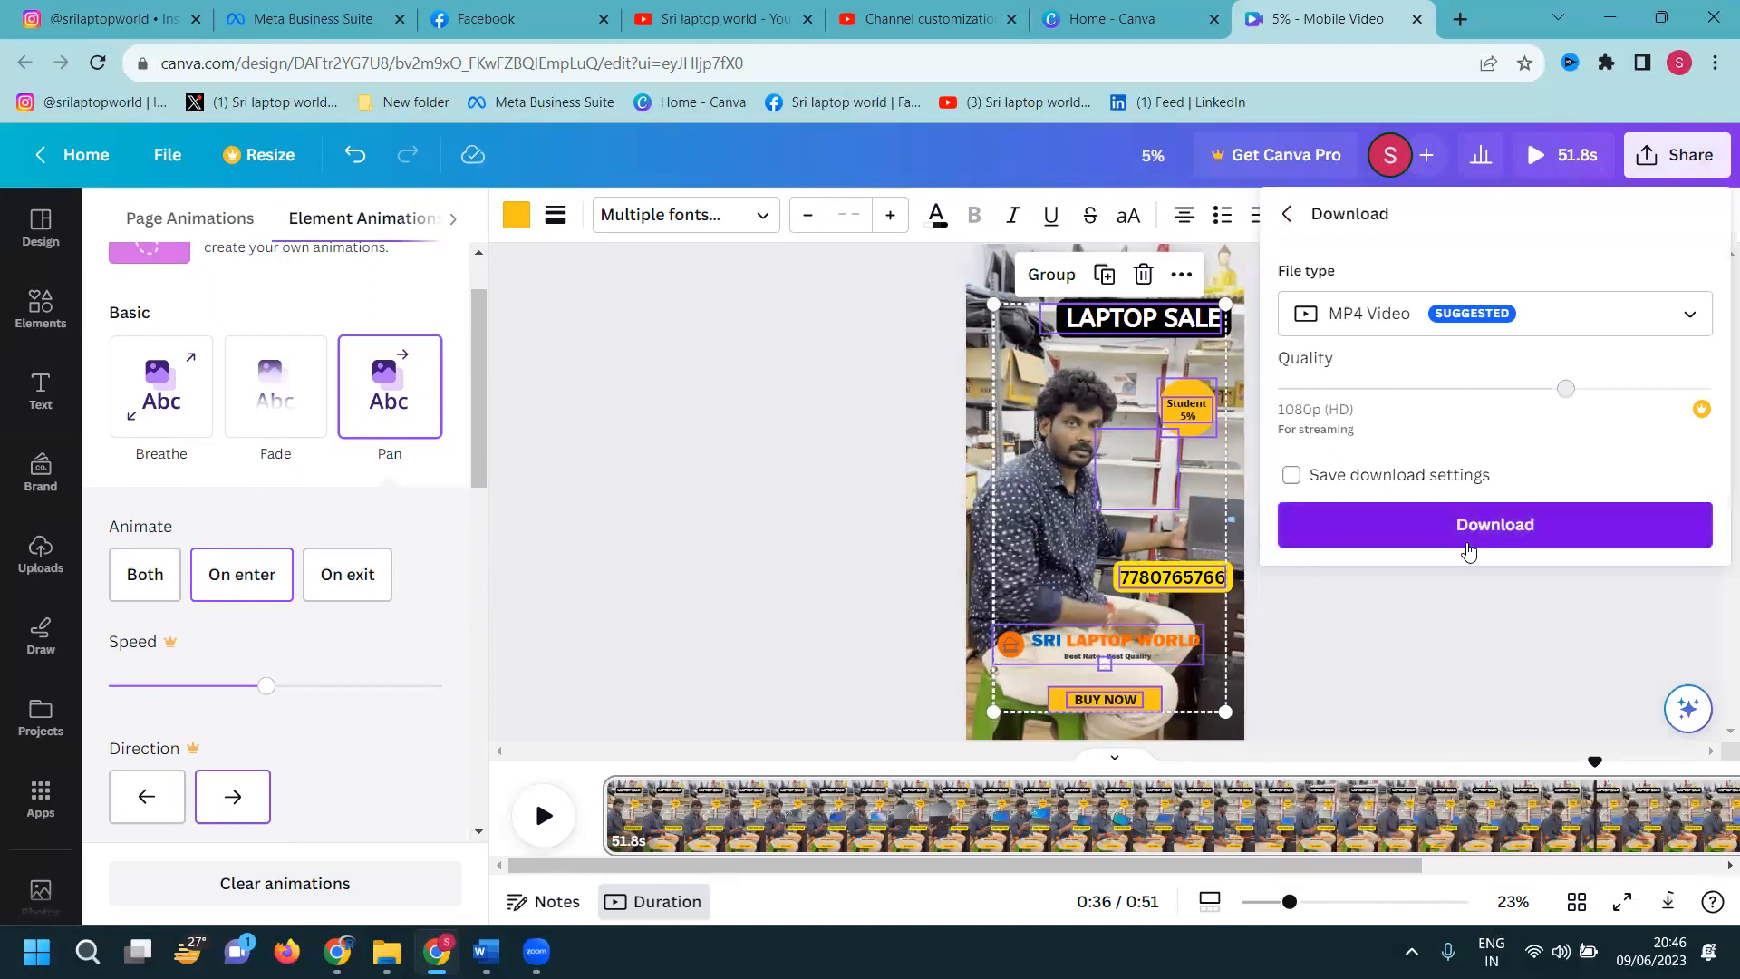
left_click(1474, 535)
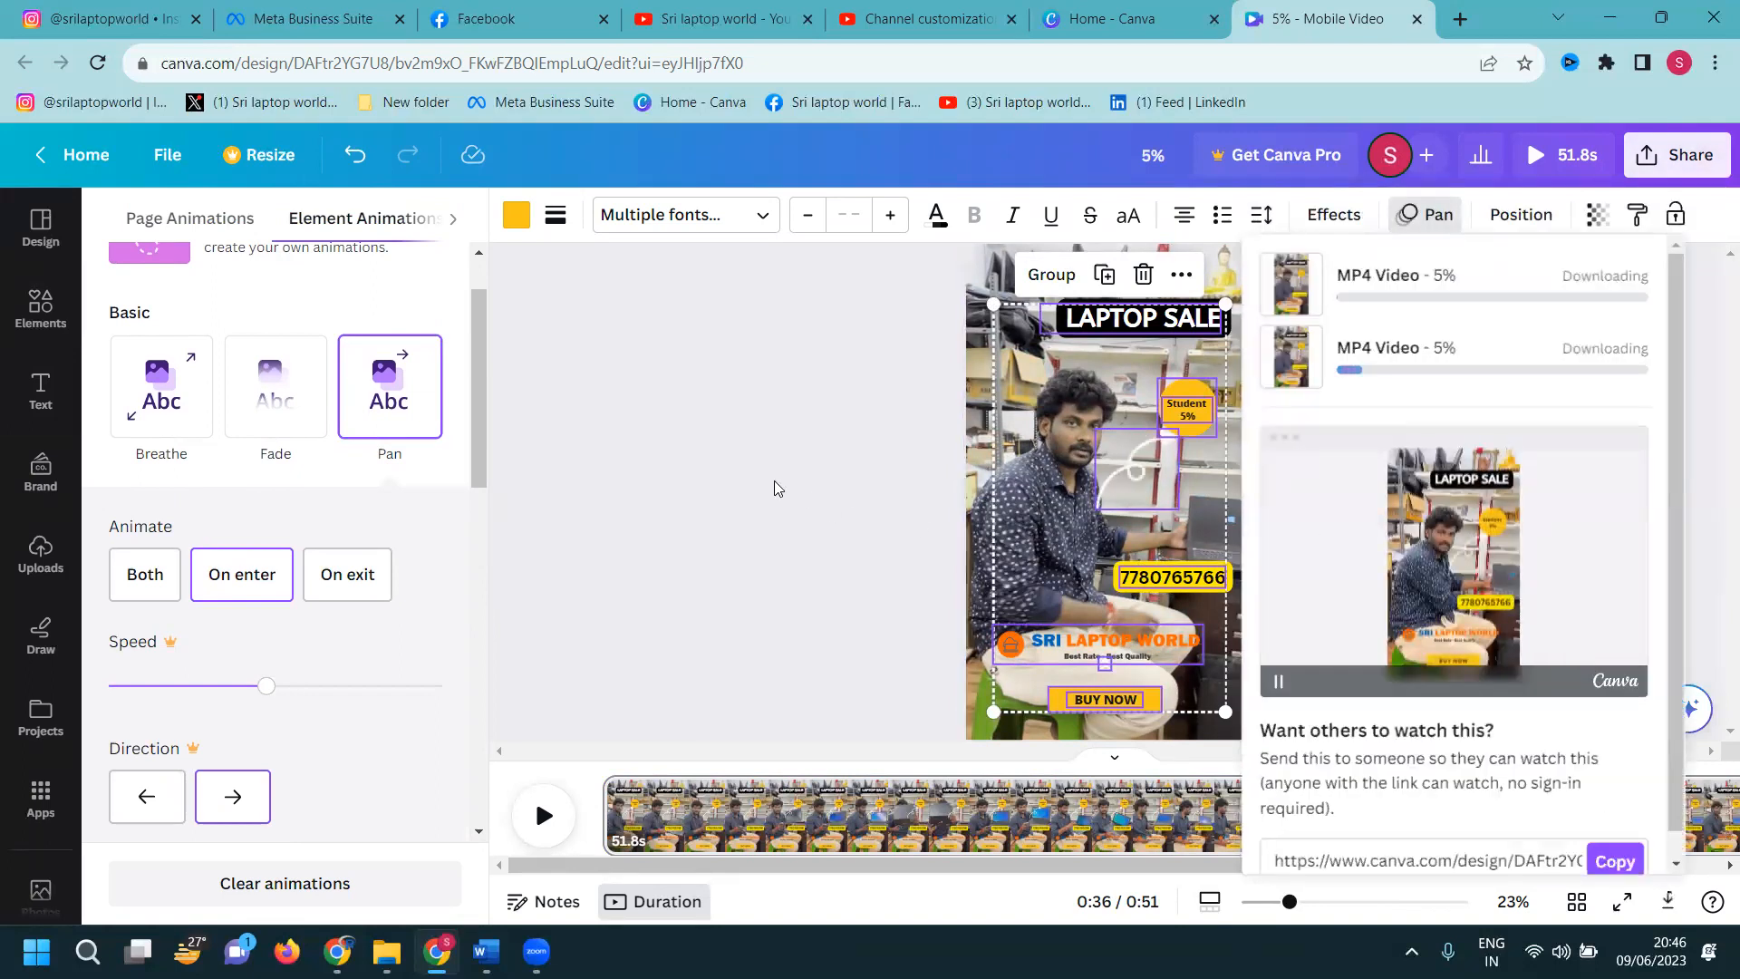
key("Escape")
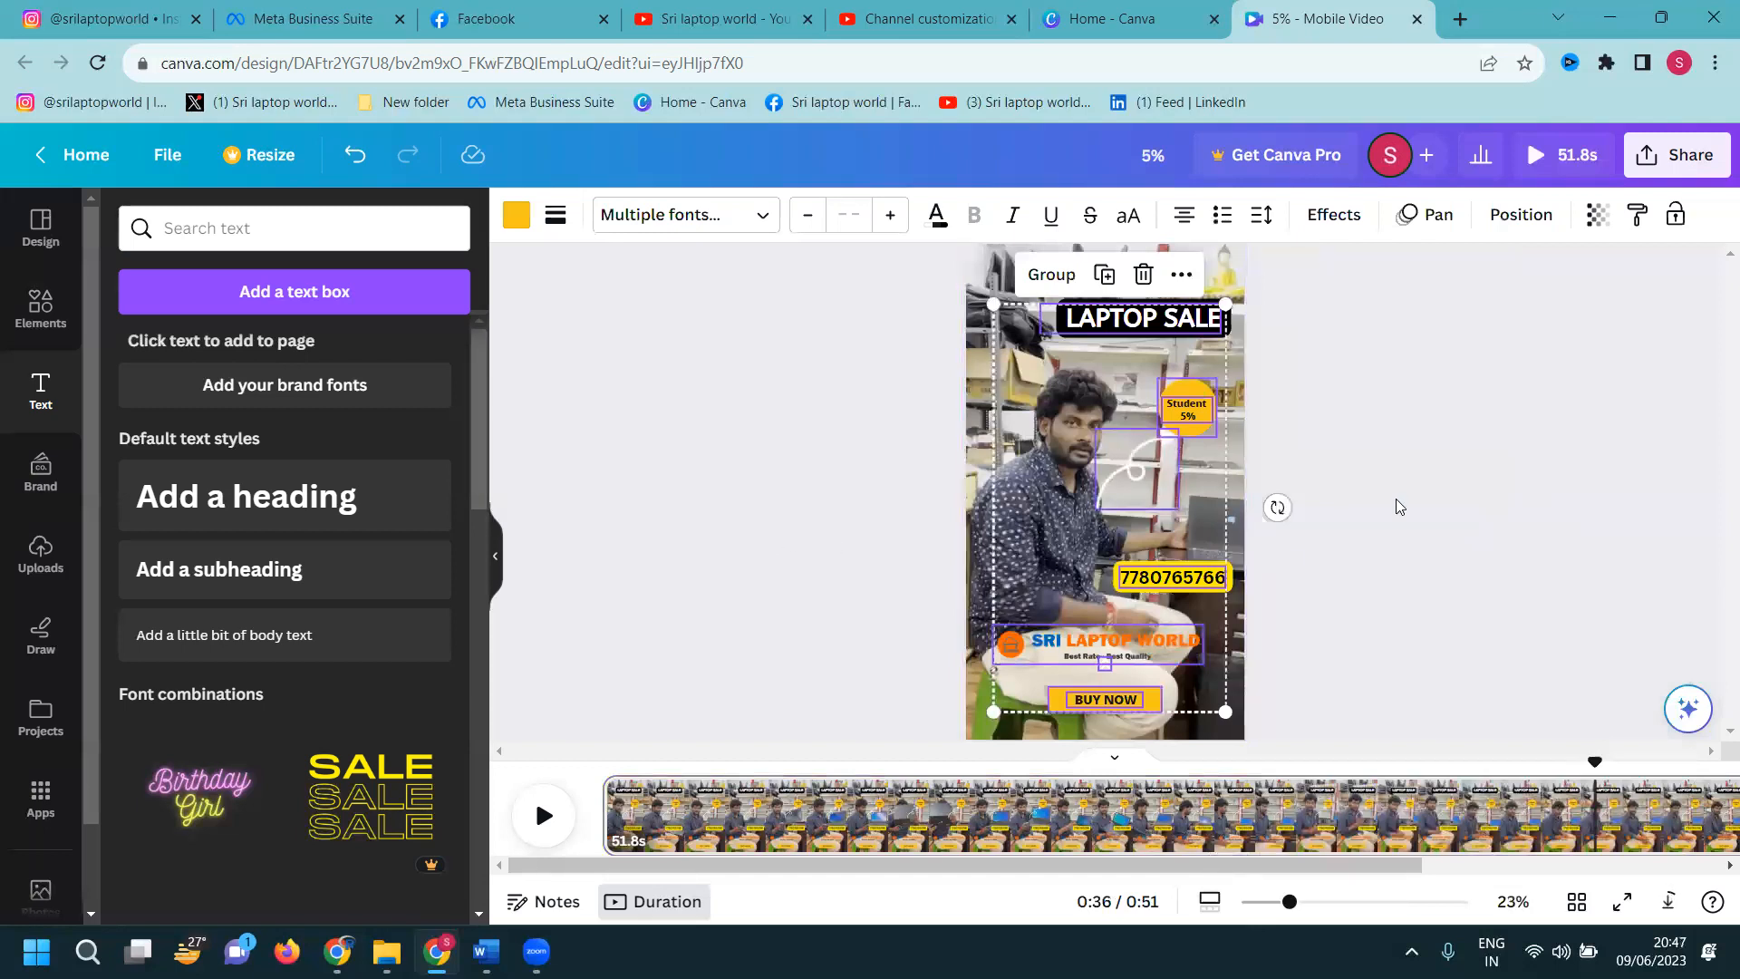
Deselect the grouped overlays and switch to the Canva home page tab
left_click(1403, 467)
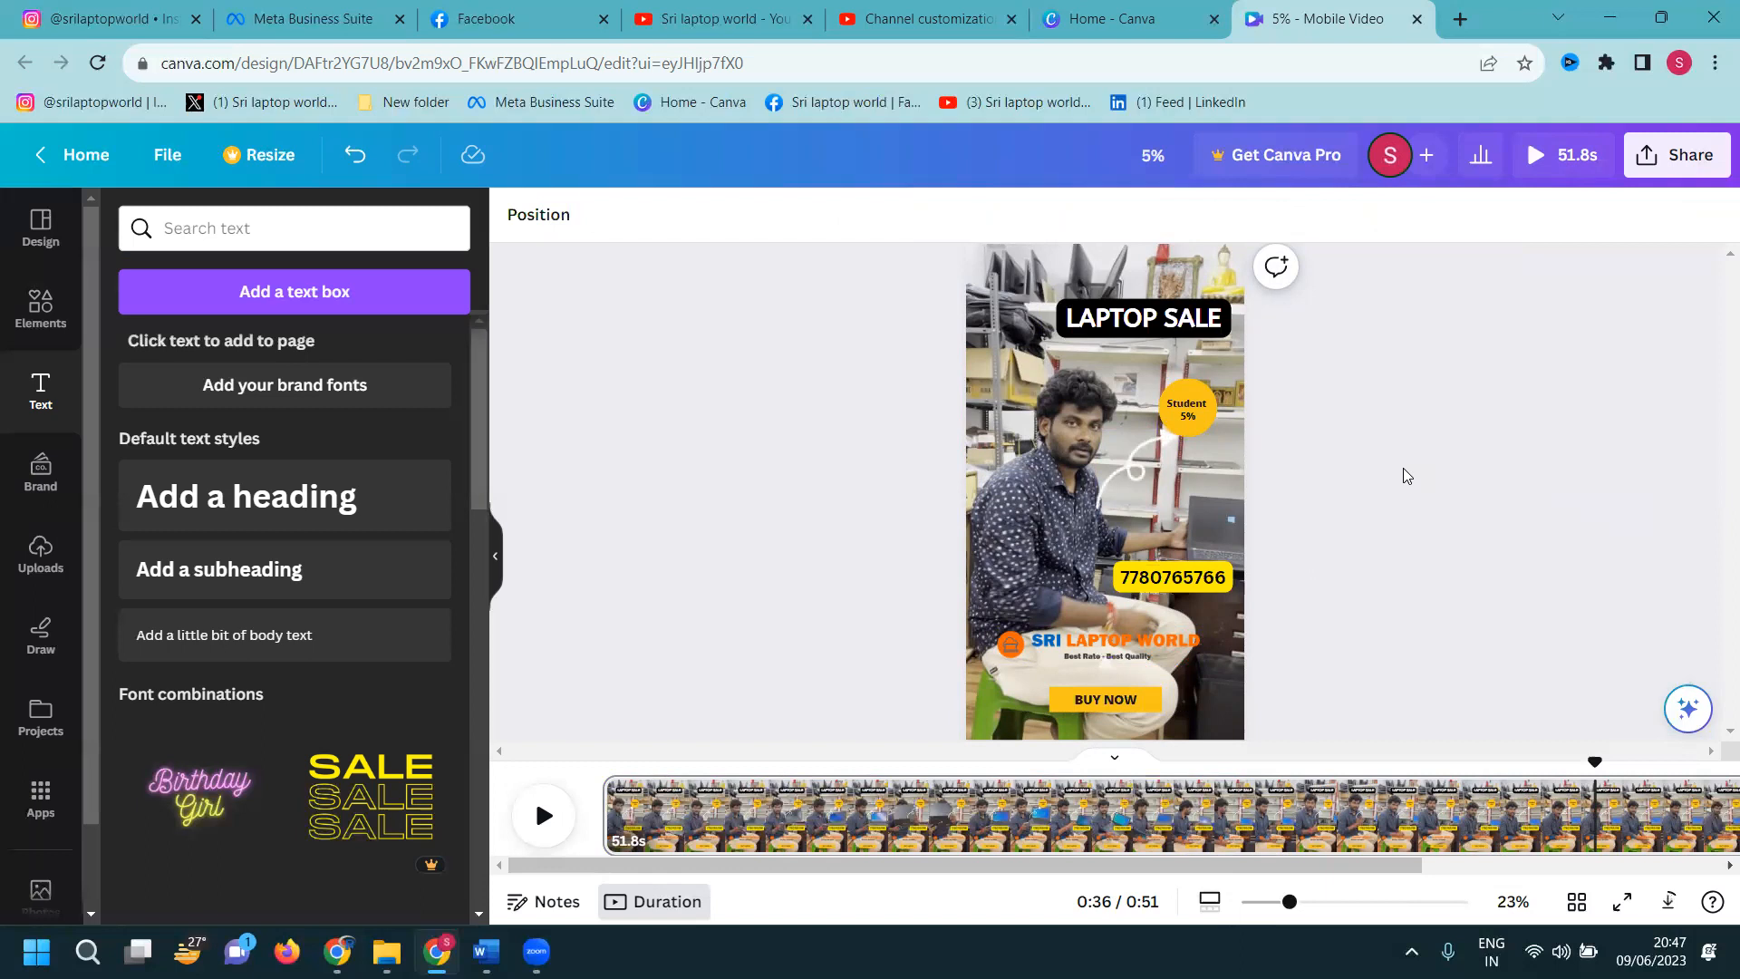
left_click(1120, 20)
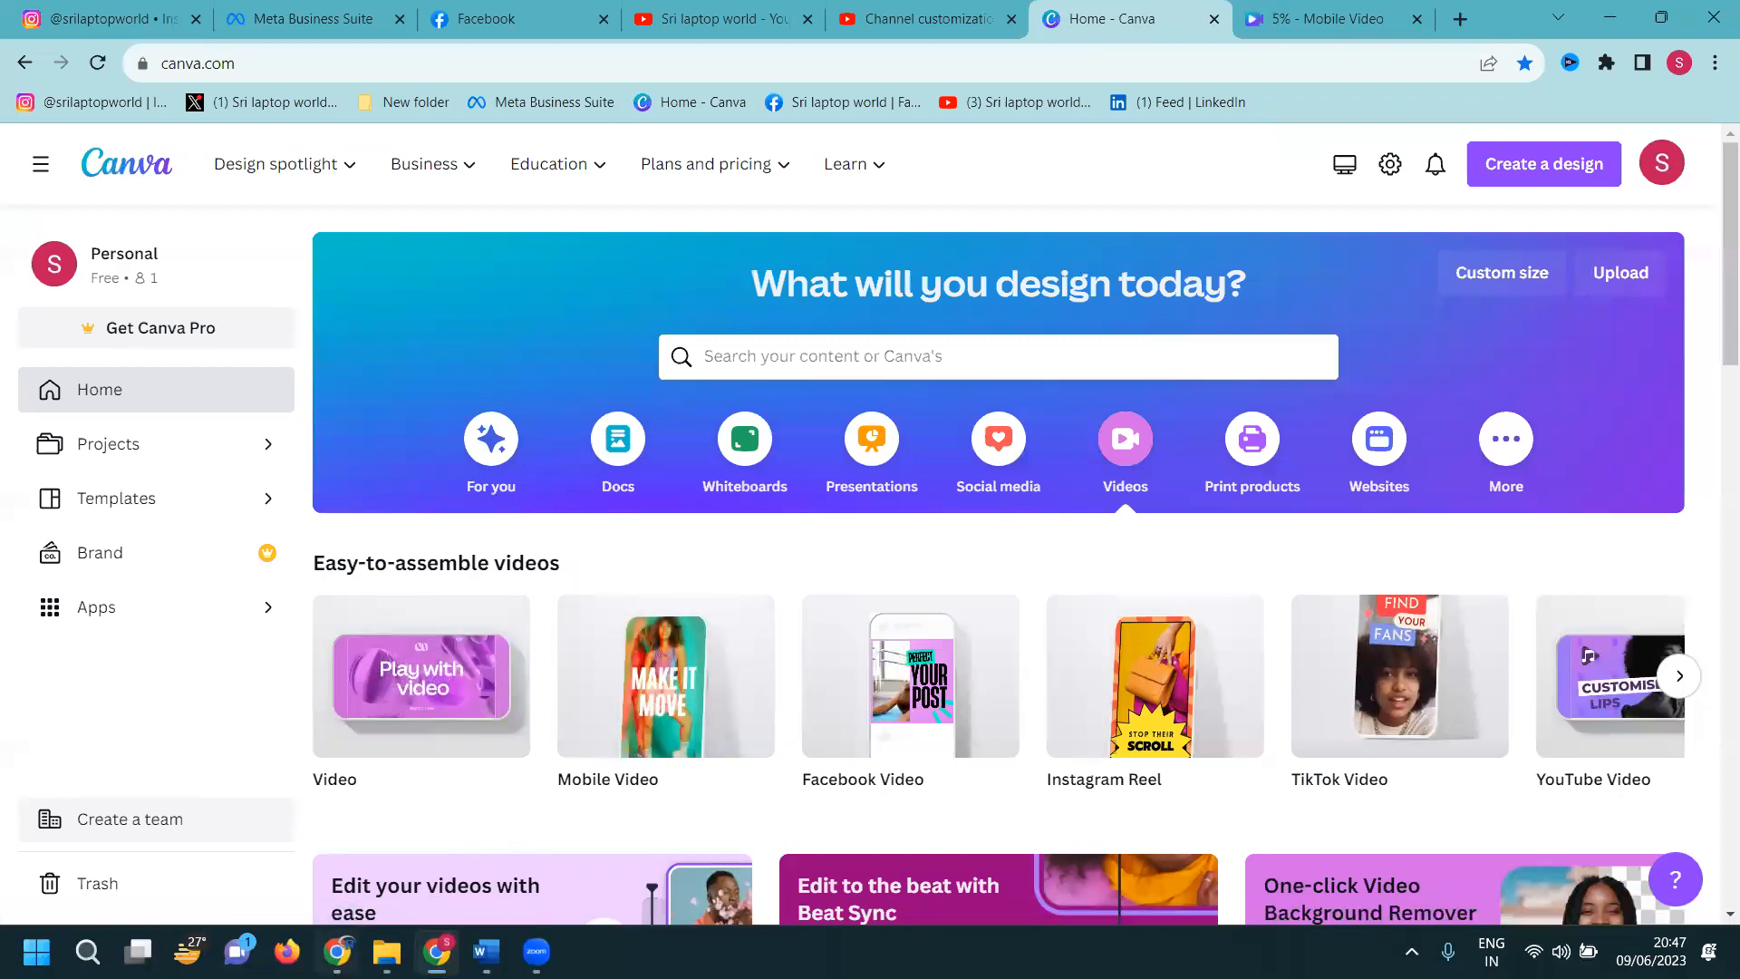
key("alt+Tab")
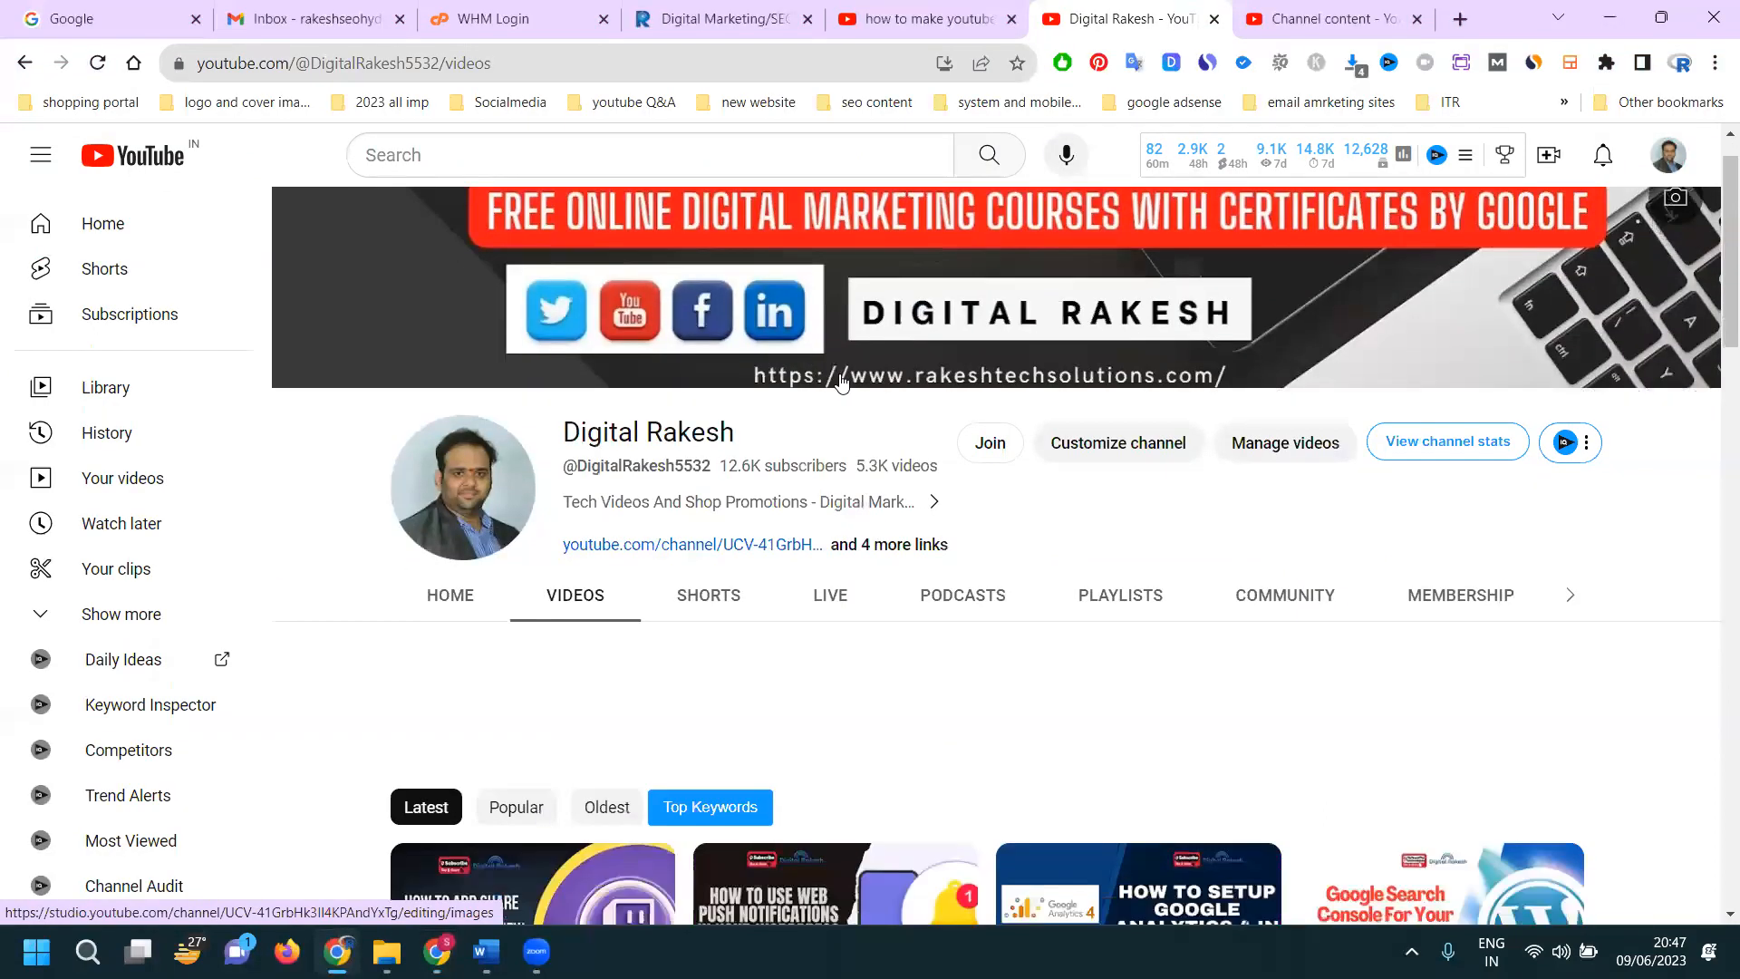
Scroll the YouTube channel's Videos page down to the grid of latest upload thumbnails
scroll(843, 377, "down", 4)
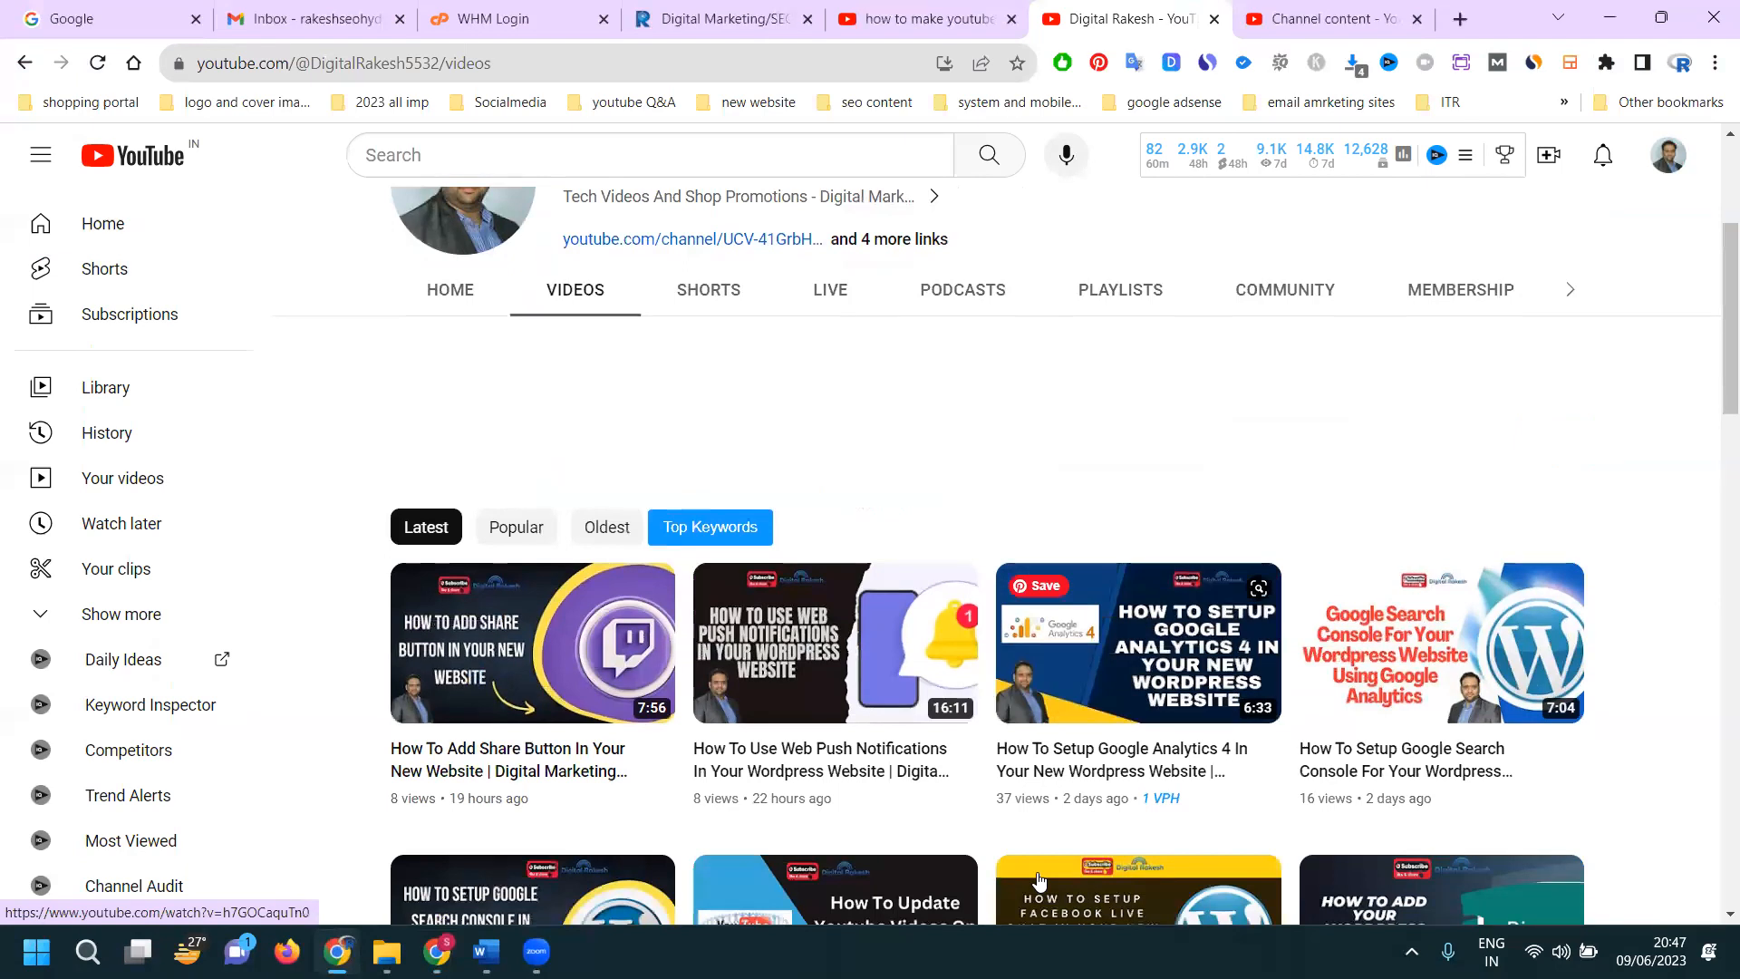
mouse_move(1039, 880)
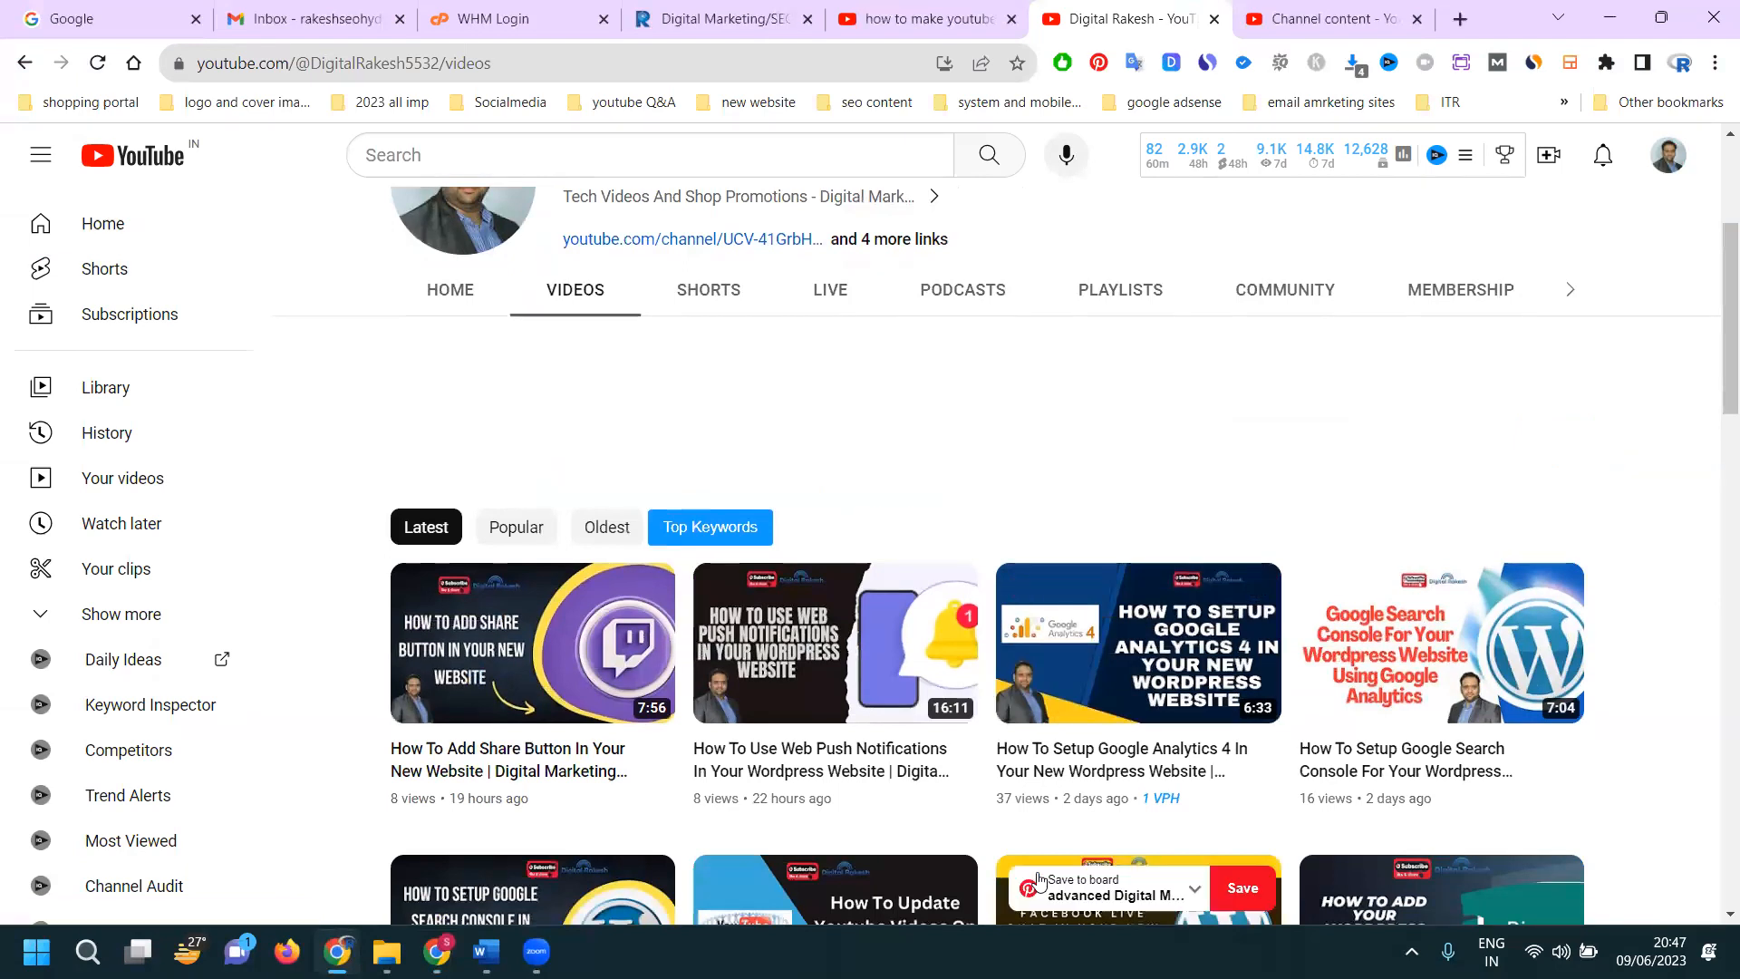